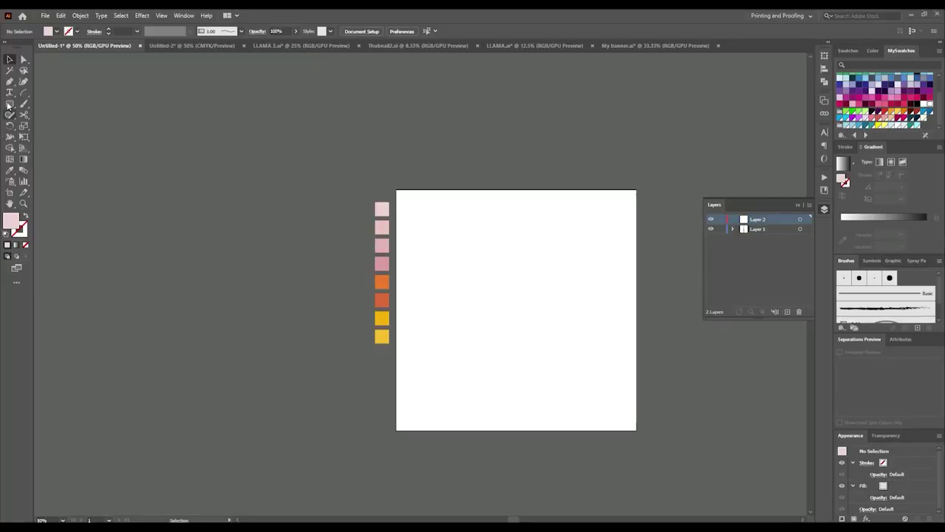
# Draw a tall rectangle and round its corners into a pale pink capsule
pyautogui.click(9, 105)
pyautogui.click(10, 107)
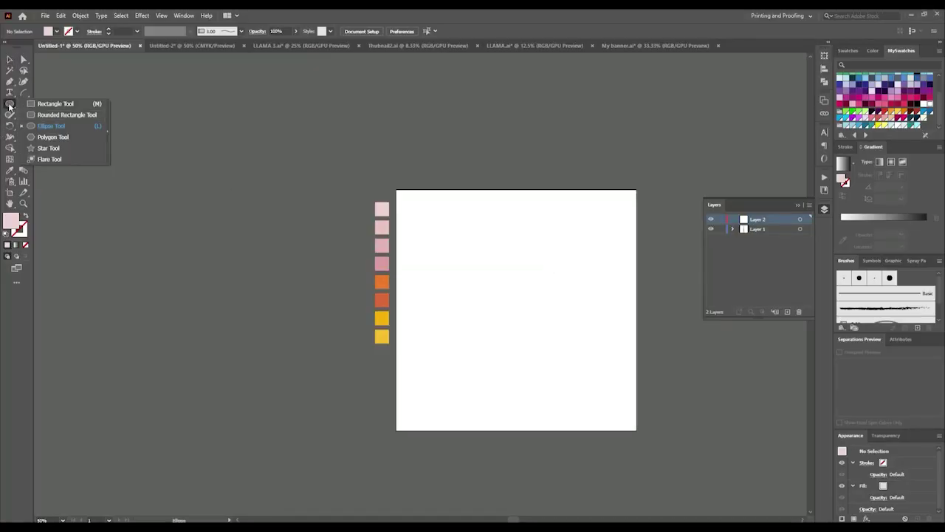
pyautogui.click(55, 103)
pyautogui.scroll(2, 544, 281)
pyautogui.moveTo(442, 182)
pyautogui.mouseDown()
pyautogui.moveTo(522, 306)
pyautogui.moveTo(528, 289)
pyautogui.mouseUp()
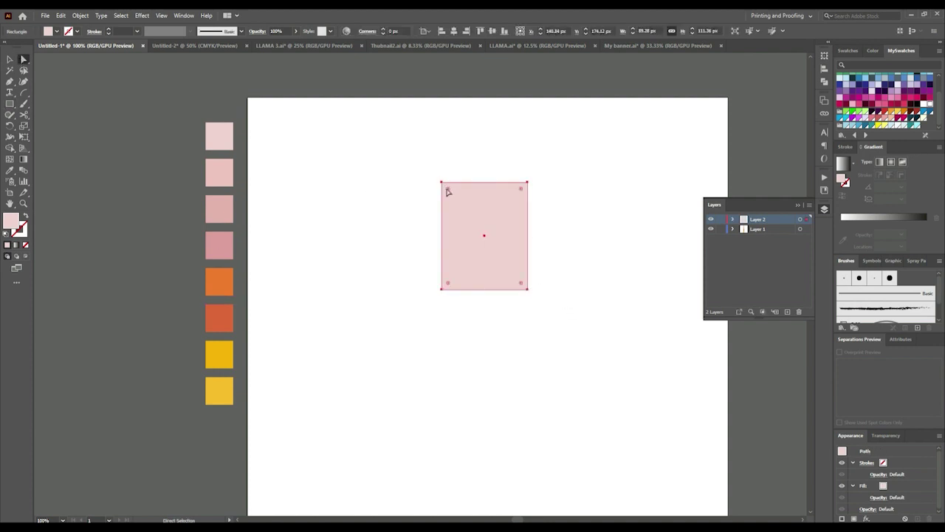
pyautogui.moveTo(448, 190); pyautogui.dragTo(534, 270)
# Add cheek circles across the capsule's lower part, then deselect
pyautogui.click(9, 104)
pyautogui.click(42, 127)
pyautogui.scroll(2, 486, 240)
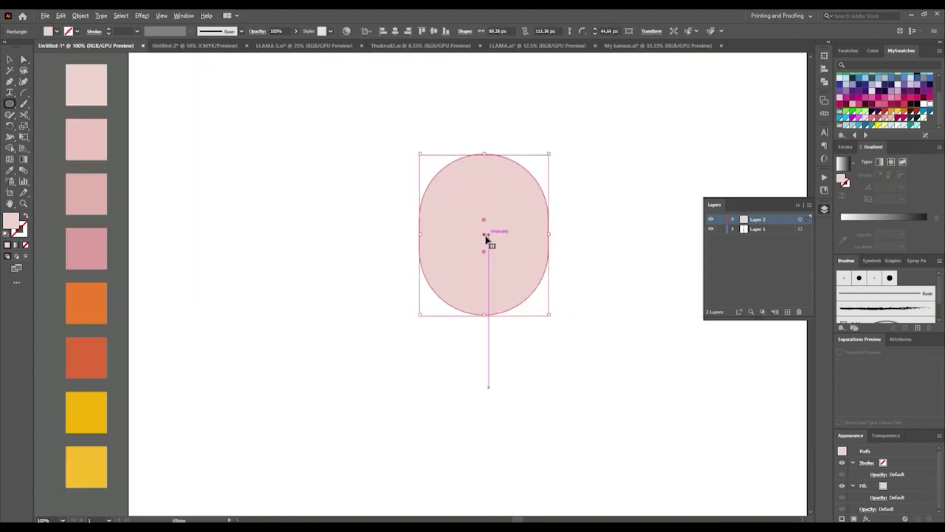
pyautogui.moveTo(436, 271)
pyautogui.mouseDown()
pyautogui.moveTo(464, 300)
pyautogui.moveTo(510, 318)
pyautogui.moveTo(568, 306)
pyautogui.mouseUp()
pyautogui.click(9, 59)
pyautogui.scroll(1, 418, 273)
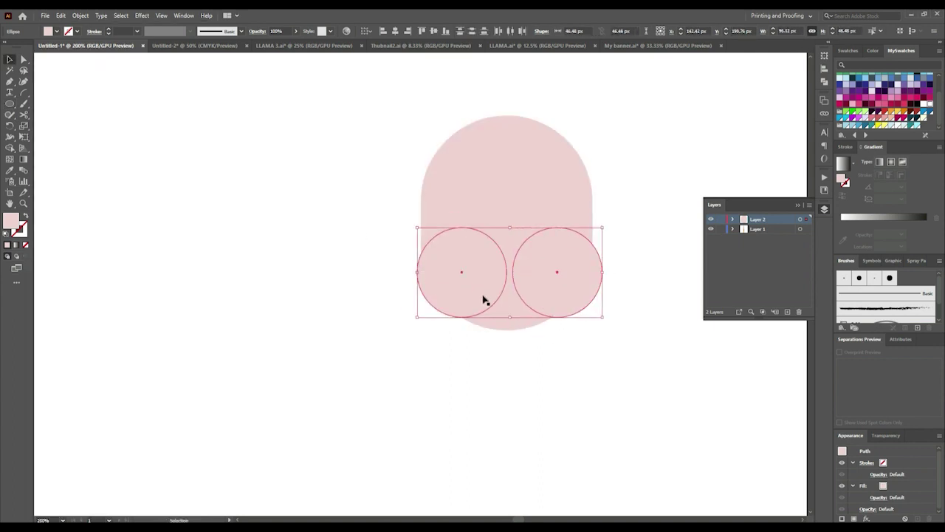
pyautogui.moveTo(583, 339); pyautogui.dragTo(406, 93)
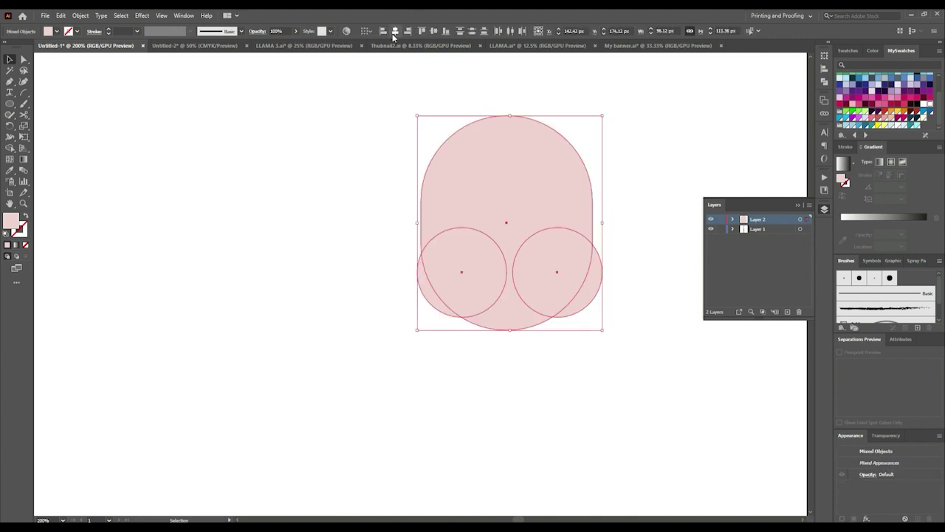
pyautogui.click(191, 263)
# Add a small chin circle at the head's bottom centre, then deselect all
pyautogui.click(12, 107)
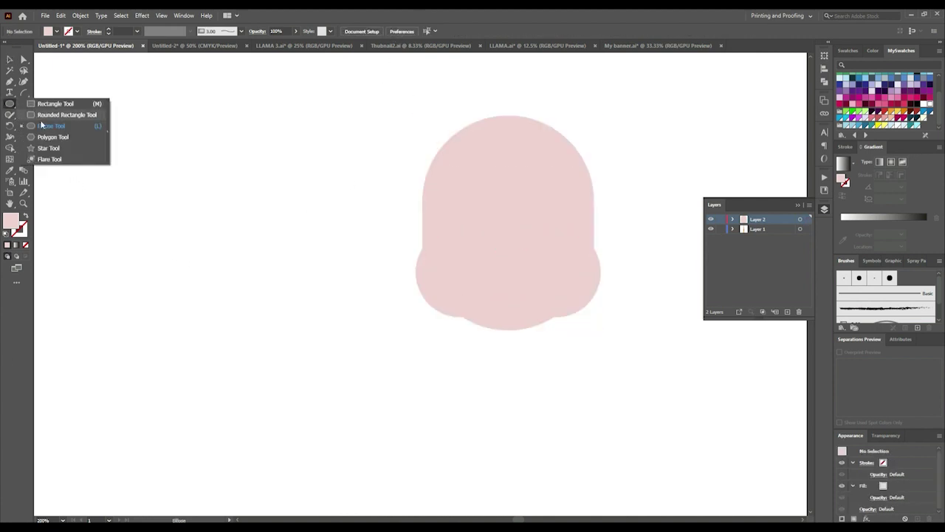
pyautogui.click(42, 126)
pyautogui.scroll(2, 506, 341)
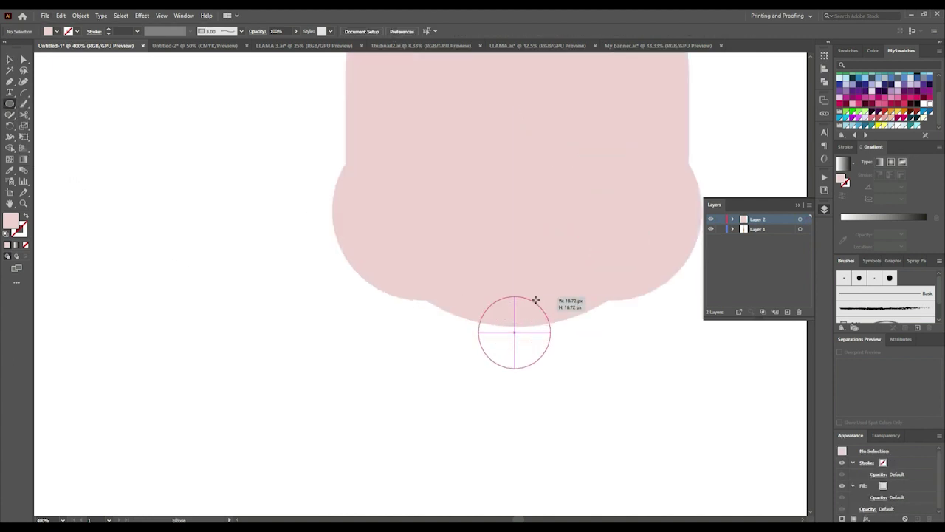
pyautogui.scroll(-2, 535, 300)
pyautogui.moveTo(523, 314)
pyautogui.mouseDown()
pyautogui.moveTo(535, 300)
pyautogui.moveTo(533, 321)
pyautogui.mouseUp()
pyautogui.click(9, 59)
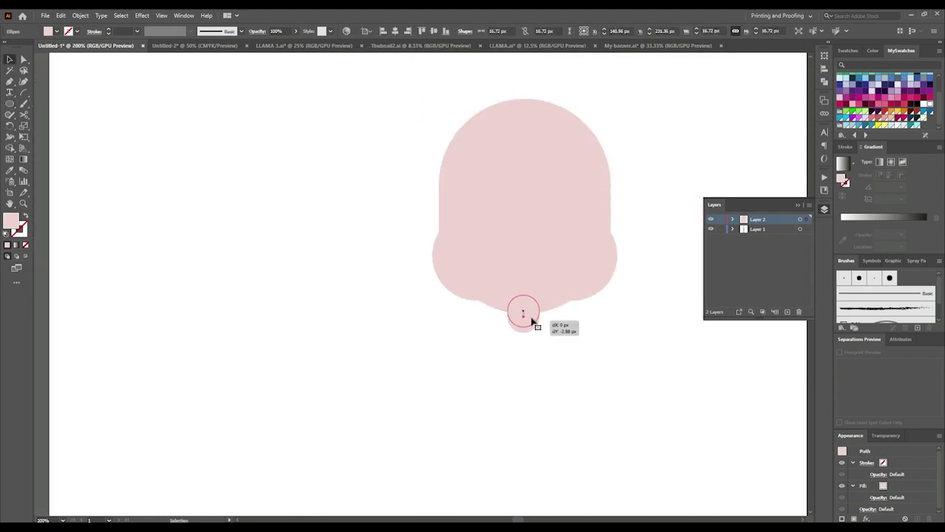
pyautogui.click(569, 344)
pyautogui.scroll(-1, 569, 344)
pyautogui.hotkey('ctrl', 'a')
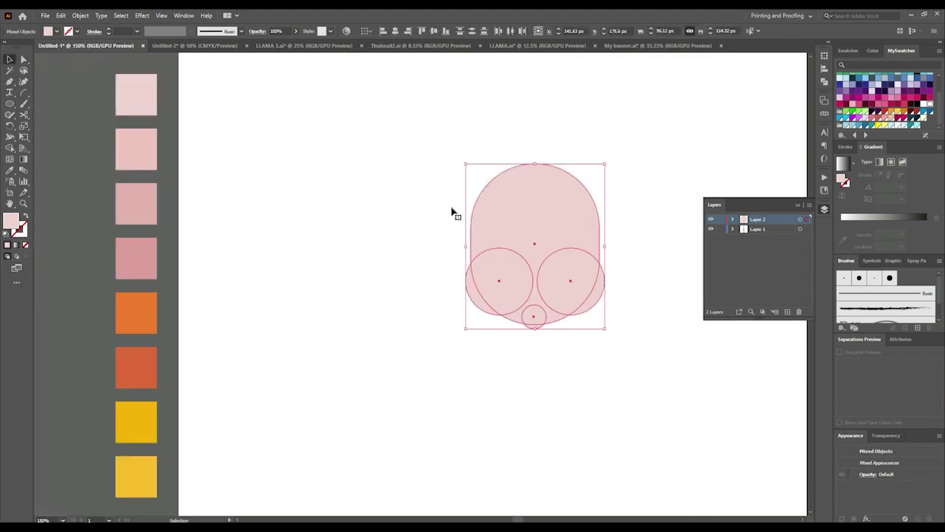
pyautogui.click(499, 345)
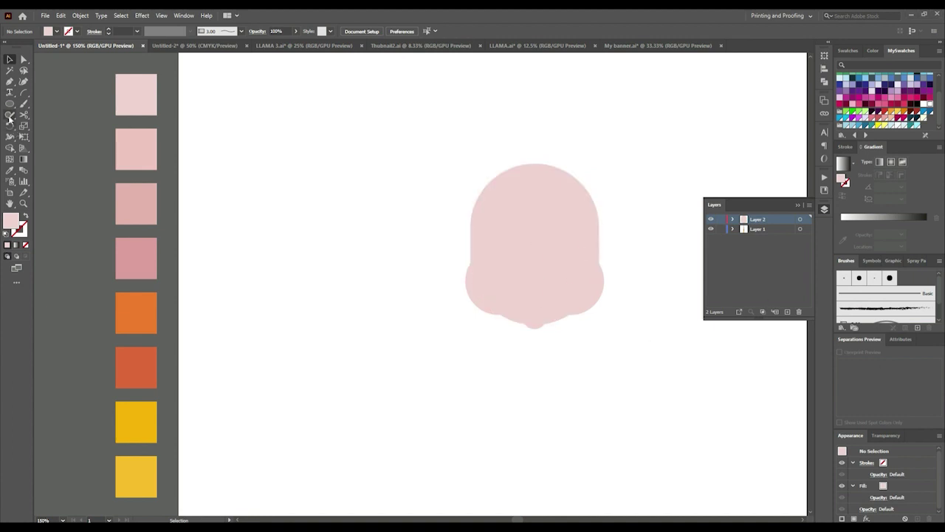
# Draw a rounded rectangle on the head's left and curve its left corners into an ear
pyautogui.moveTo(10, 109)
pyautogui.mouseDown()
pyautogui.moveTo(40, 127)
pyautogui.moveTo(44, 114)
pyautogui.mouseUp()
pyautogui.scroll(1, 547, 291)
pyautogui.moveTo(357, 178); pyautogui.dragTo(424, 259)
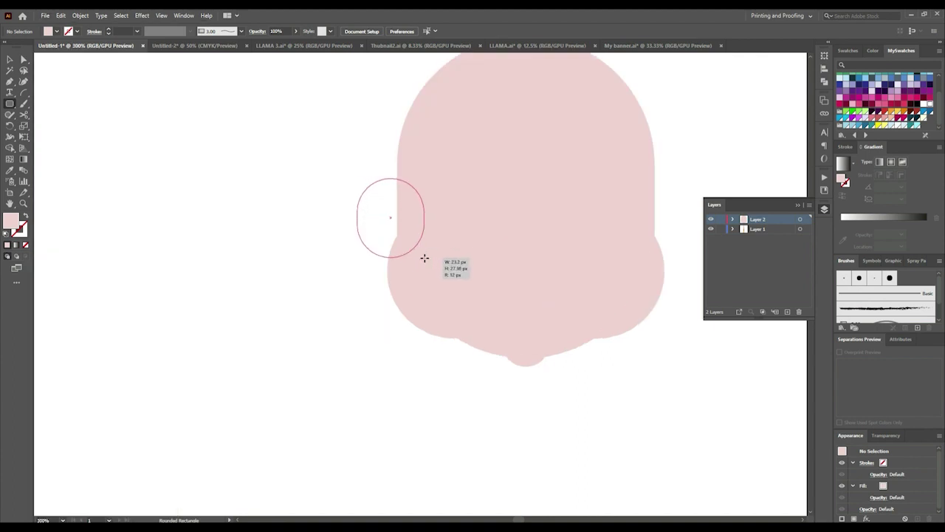
pyautogui.press('a')
pyautogui.scroll(1, 377, 215)
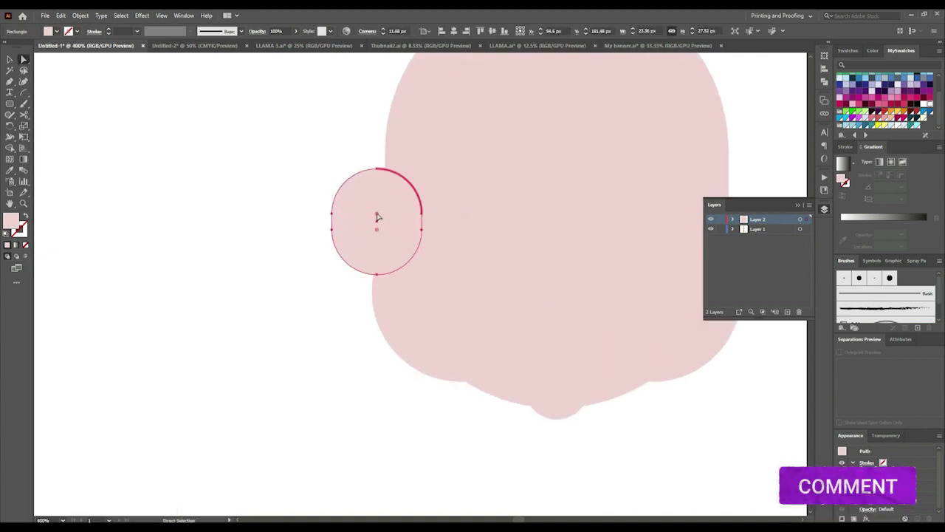
pyautogui.moveTo(377, 215); pyautogui.dragTo(379, 123)
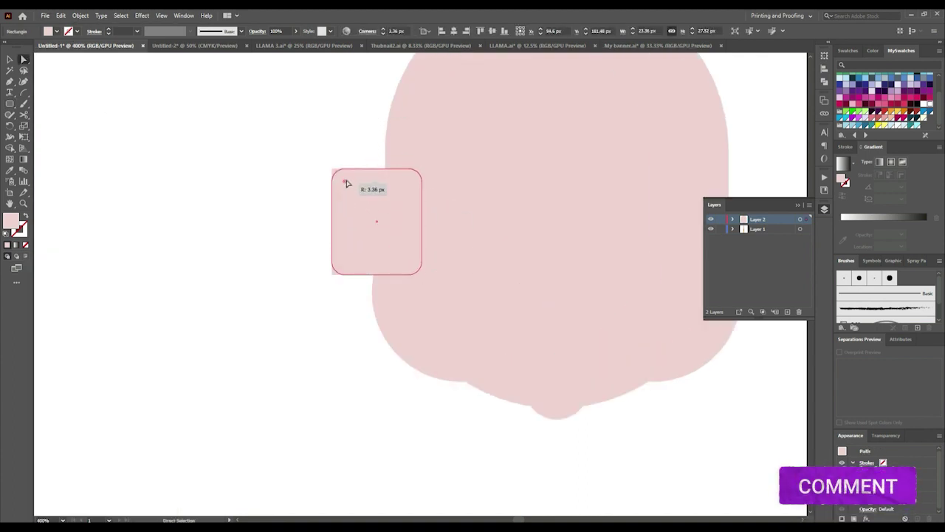
pyautogui.moveTo(340, 178); pyautogui.dragTo(353, 202)
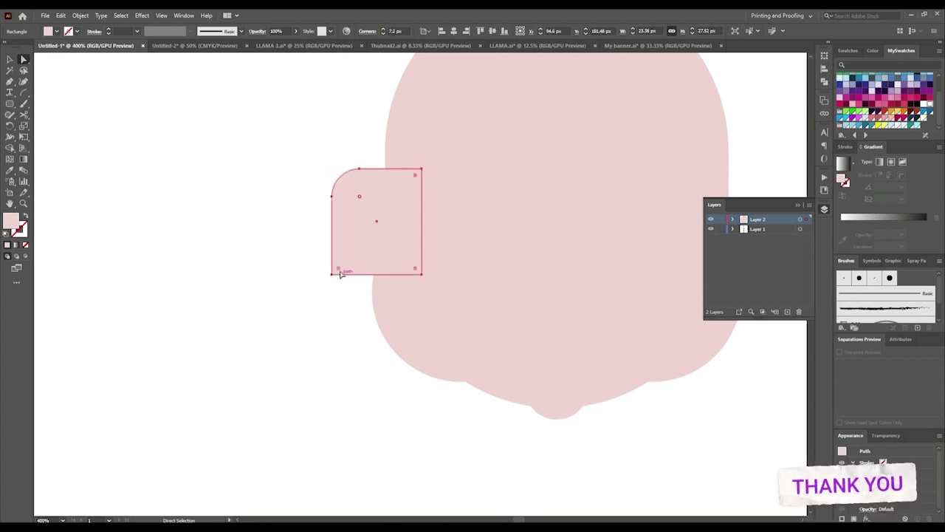
pyautogui.moveTo(336, 270); pyautogui.dragTo(384, 186)
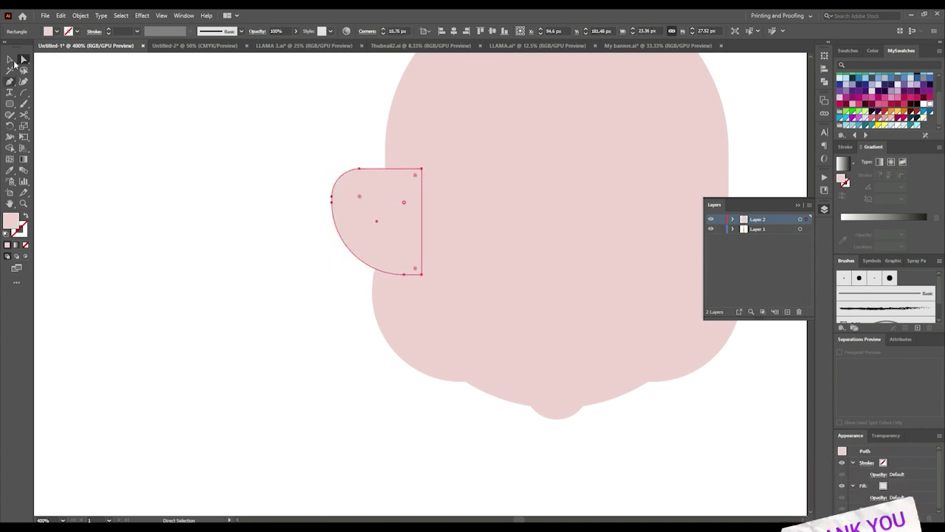
pyautogui.click(10, 59)
# Create two nested inset copies of the ear with Offset Path at -3 px
pyautogui.click(80, 15)
pyautogui.moveTo(91, 235)
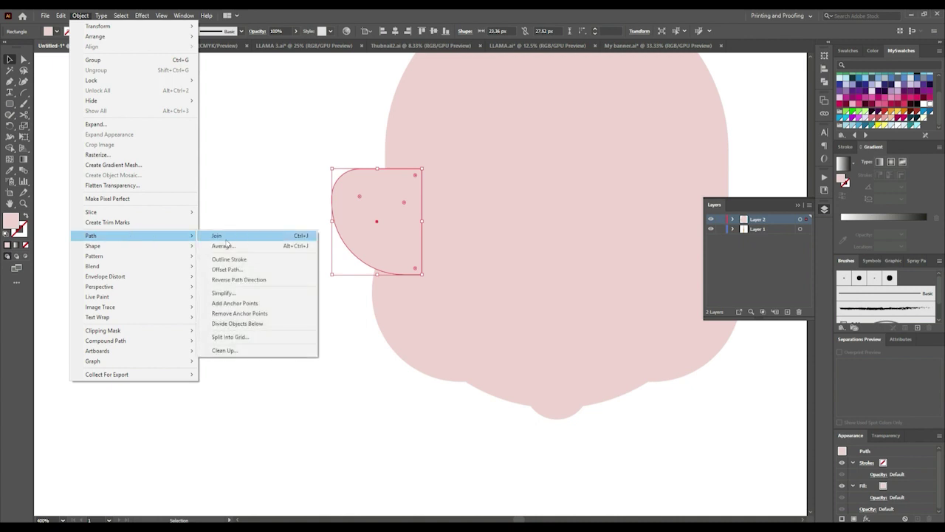
pyautogui.click(246, 270)
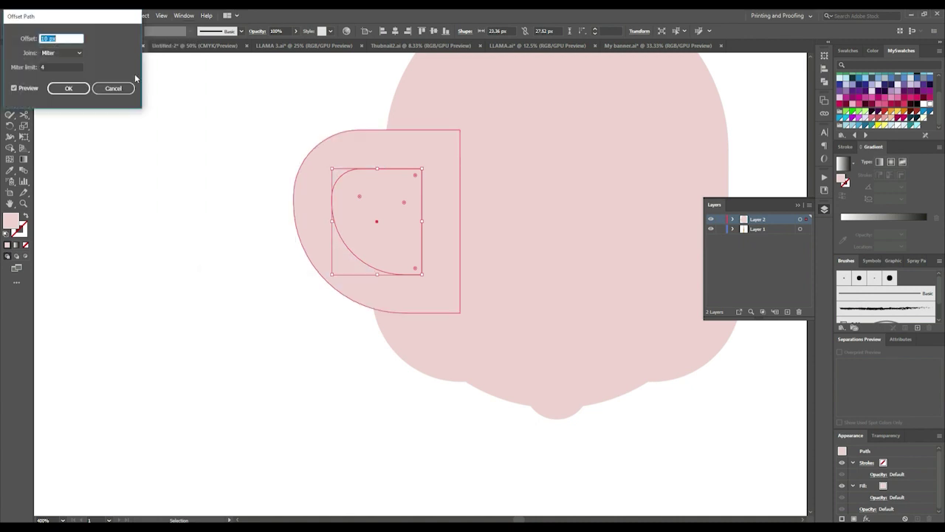
pyautogui.press('Tab')
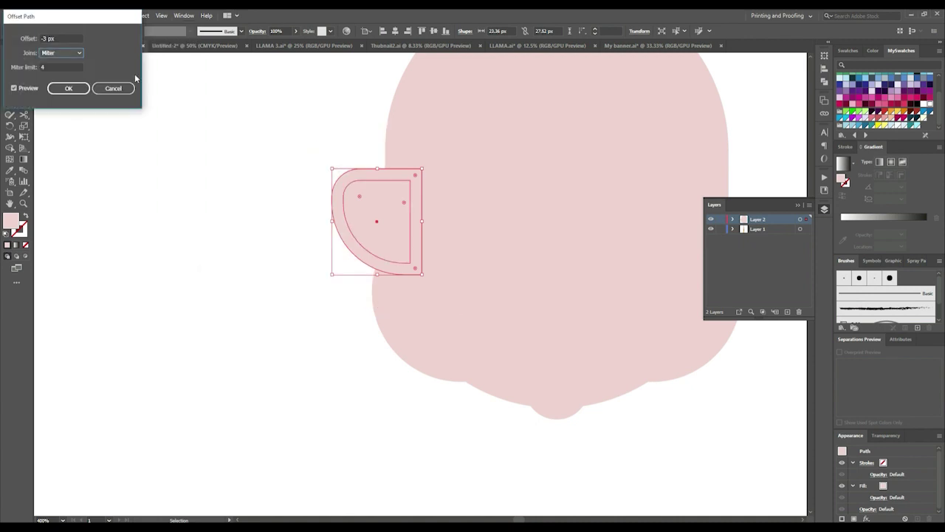
pyautogui.click(68, 89)
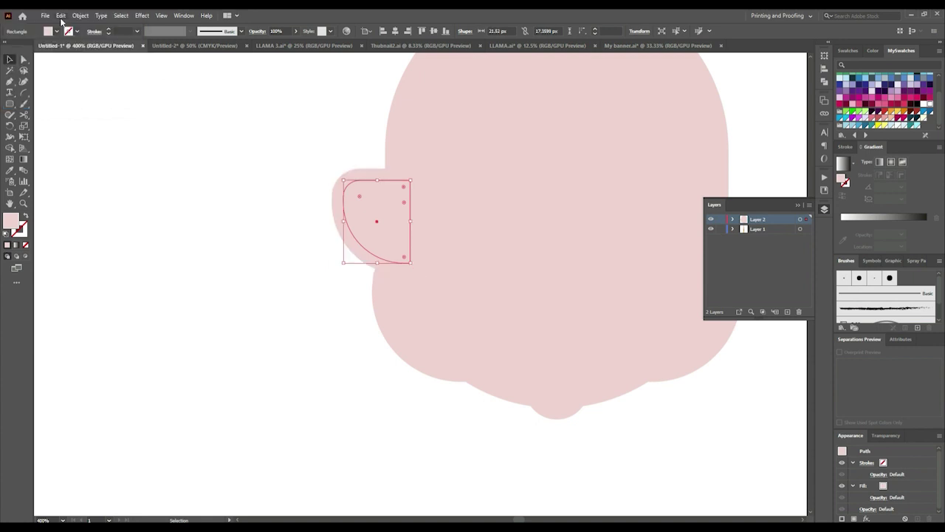
pyautogui.click(80, 14)
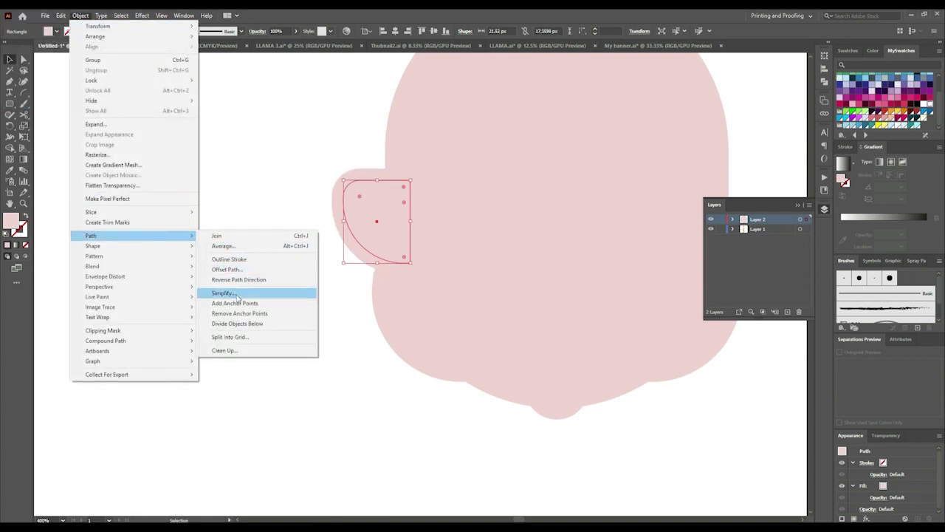
pyautogui.click(246, 270)
pyautogui.press('Return')
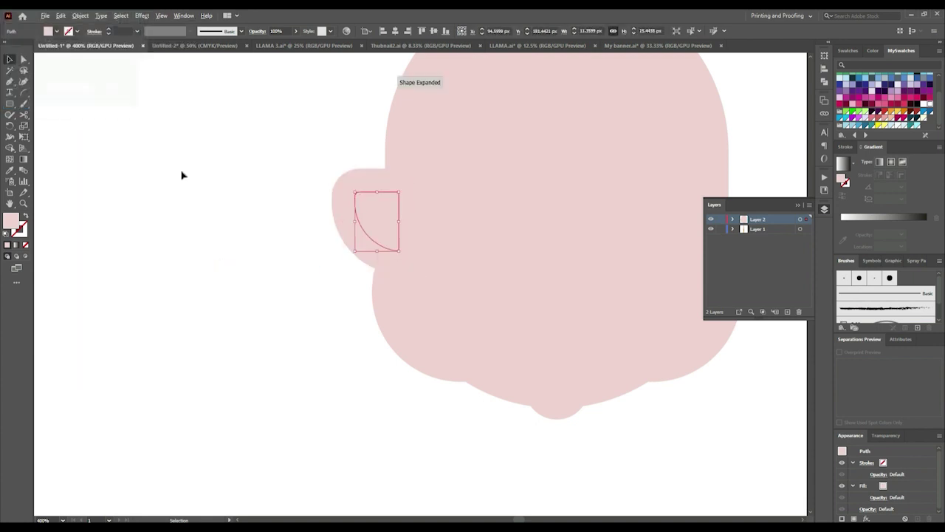
pyautogui.hotkey('ctrl', '-')
pyautogui.hotkey('ctrl', '-')
pyautogui.hotkey('ctrl', '-')
pyautogui.hotkey('ctrl', '-')
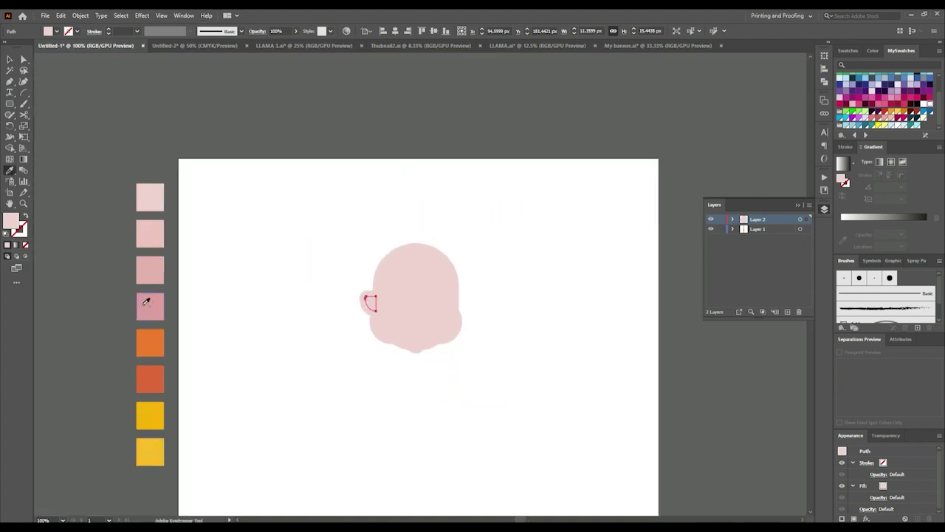
# Colour the inner ear darker pink and the middle ear piece mid pink
pyautogui.scroll(3, 373, 303)
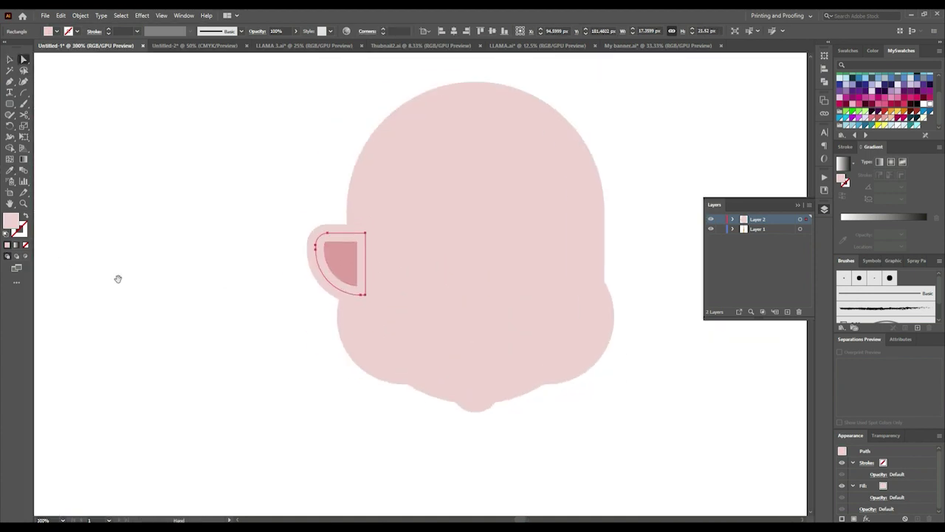
pyautogui.moveTo(116, 277); pyautogui.dragTo(549, 330)
pyautogui.click(9, 170)
pyautogui.click(122, 221)
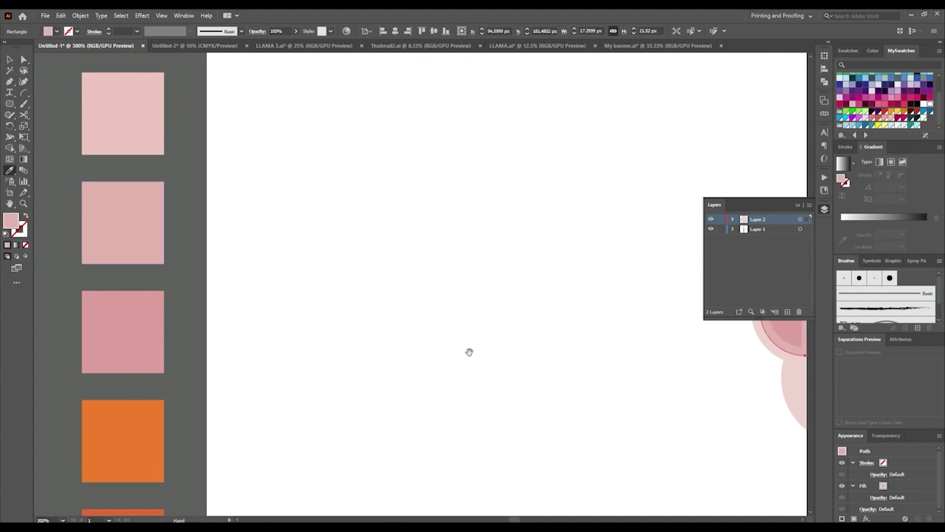
pyautogui.moveTo(468, 350); pyautogui.dragTo(127, 330)
pyautogui.click(24, 59)
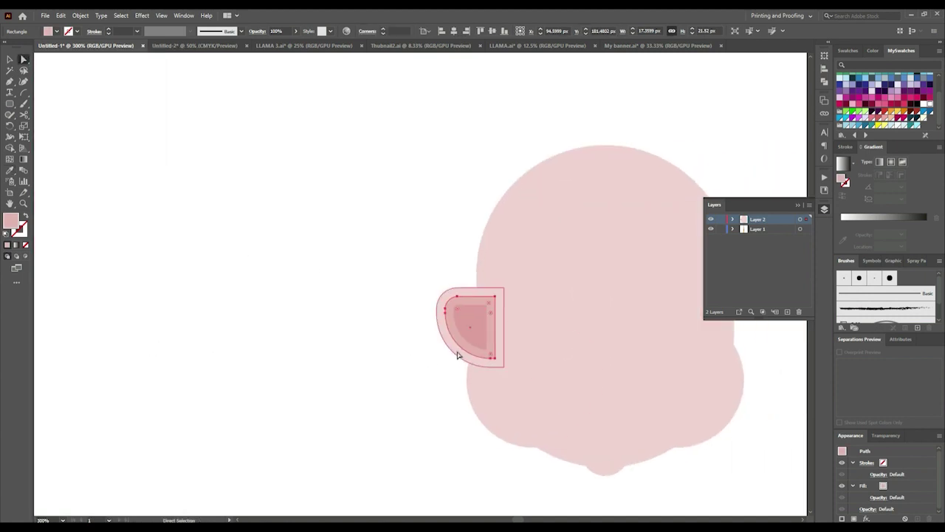
pyautogui.click(454, 356)
pyautogui.hotkey('ctrl', '-')
pyautogui.hotkey('ctrl', '-')
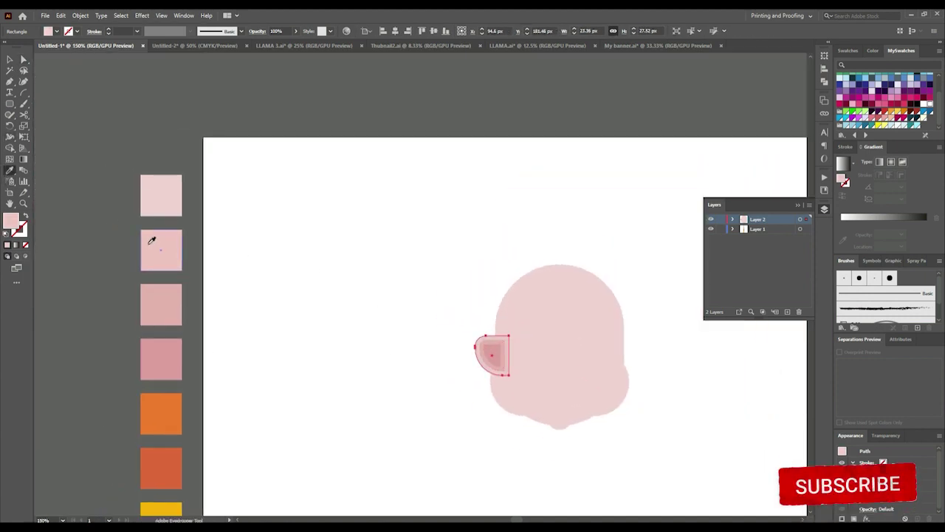
pyautogui.click(8, 60)
pyautogui.click(396, 340)
# Select all three ear pieces together and copy them
pyautogui.moveTo(395, 340); pyautogui.dragTo(228, 274)
pyautogui.hotkey('ctrl', '+')
pyautogui.hotkey('ctrl', '+')
pyautogui.hotkey('ctrl', '+')
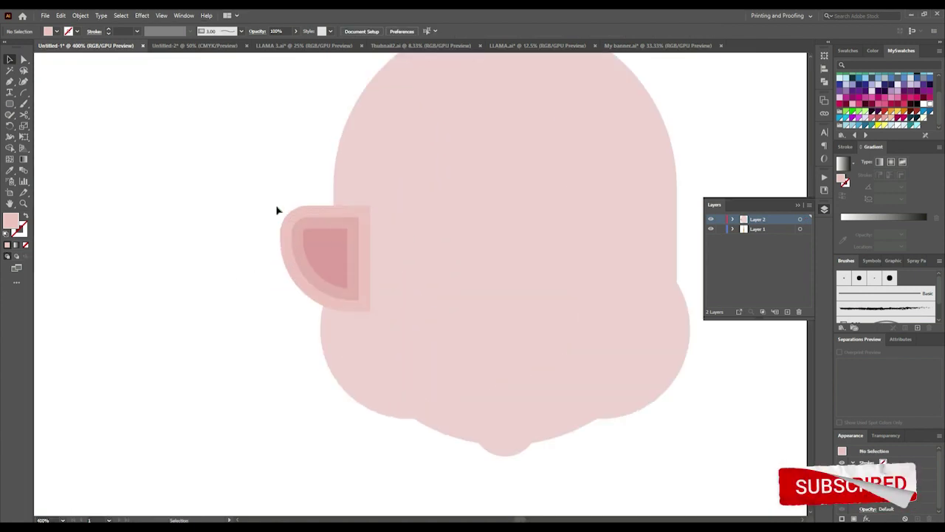
pyautogui.moveTo(263, 180); pyautogui.dragTo(322, 321)
pyautogui.keyDown('shift'); pyautogui.click(322, 322); pyautogui.keyUp('shift')
pyautogui.click(403, 475)
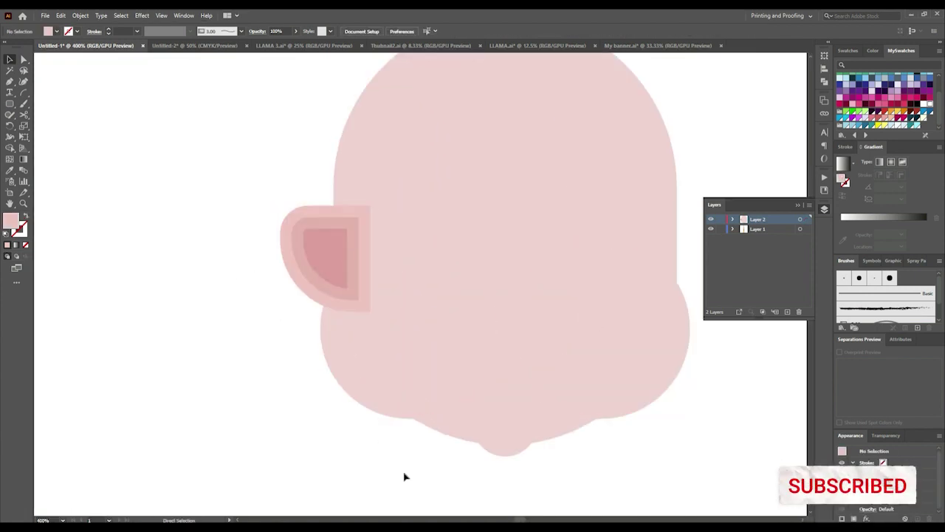
pyautogui.click(327, 268)
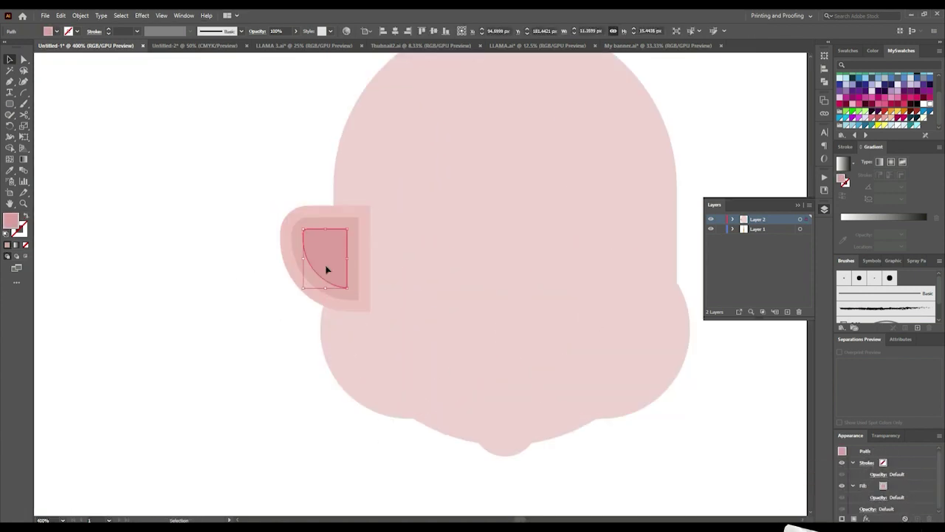
pyautogui.click(242, 183)
pyautogui.moveTo(312, 294); pyautogui.dragTo(307, 289)
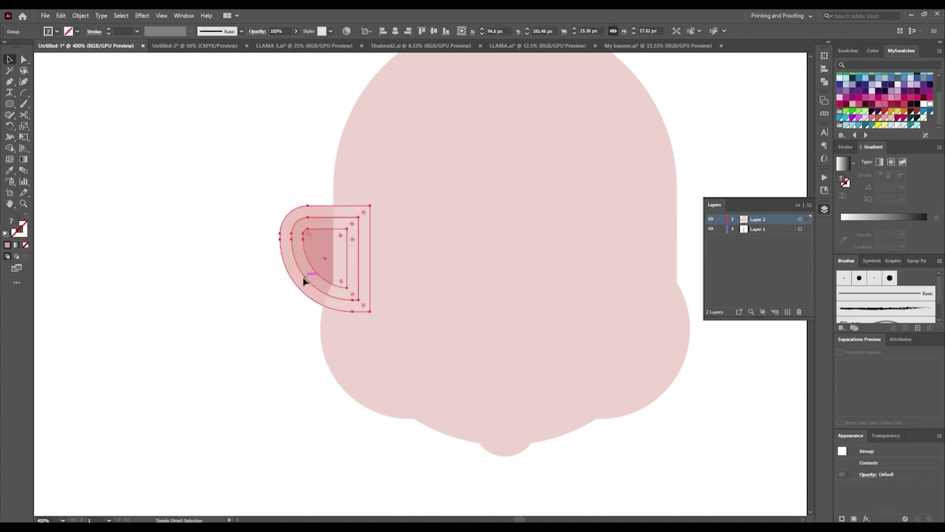
pyautogui.scroll(-3, 303, 281)
pyautogui.hotkey('ctrl', 'c')
# Paste the ear, reflect it, and place the mirrored copy on the head's right side
pyautogui.click(494, 276)
pyautogui.moveTo(493, 276); pyautogui.dragTo(386, 280)
pyautogui.hotkey('ctrl', 'v')
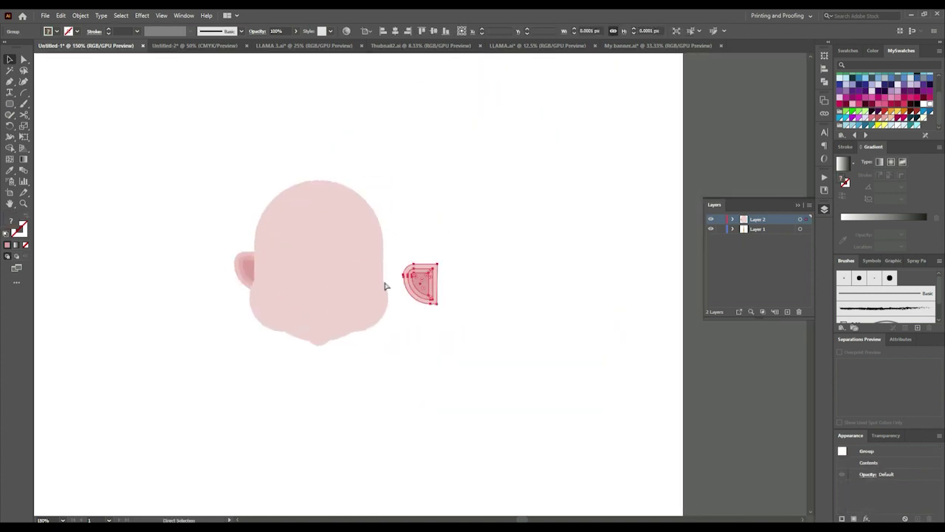
pyautogui.rightClick(430, 280)
pyautogui.click(376, 415)
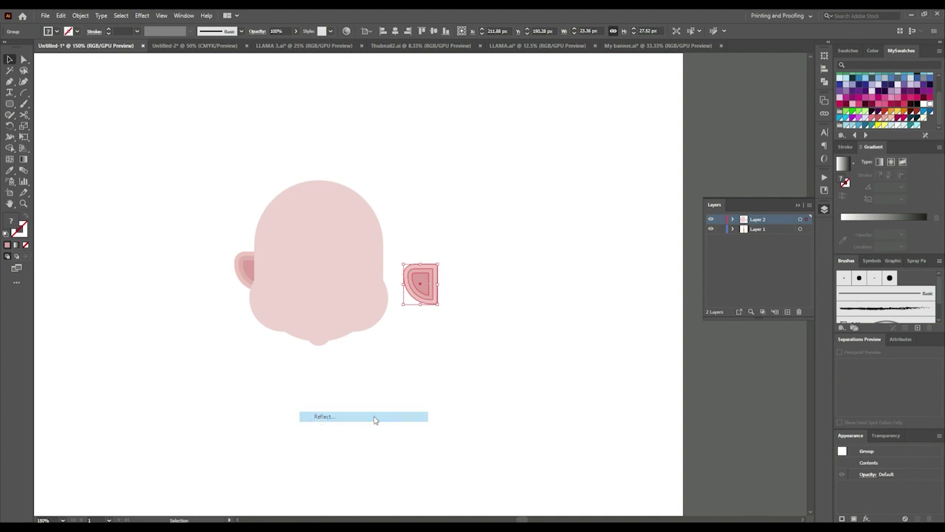
pyautogui.click(65, 161)
pyautogui.moveTo(415, 295); pyautogui.dragTo(378, 286)
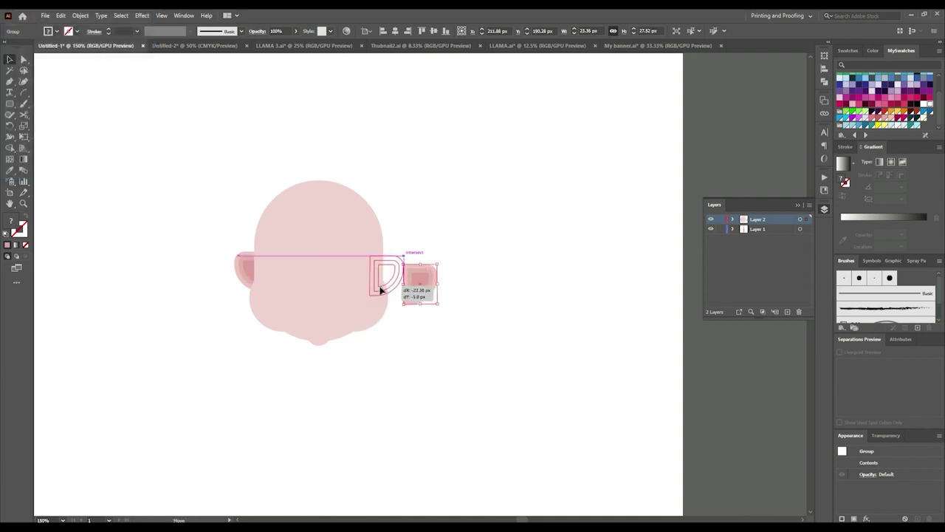
# Unite the head capsule and circles into one face shape with Pathfinder
pyautogui.keyDown('shift'); pyautogui.click(243, 274); pyautogui.keyUp('shift')
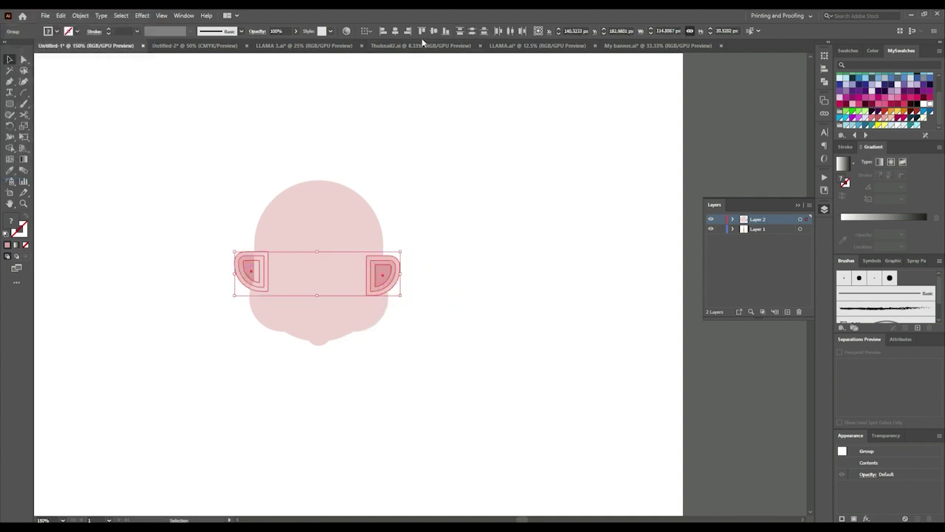
pyautogui.moveTo(437, 120); pyautogui.dragTo(280, 347)
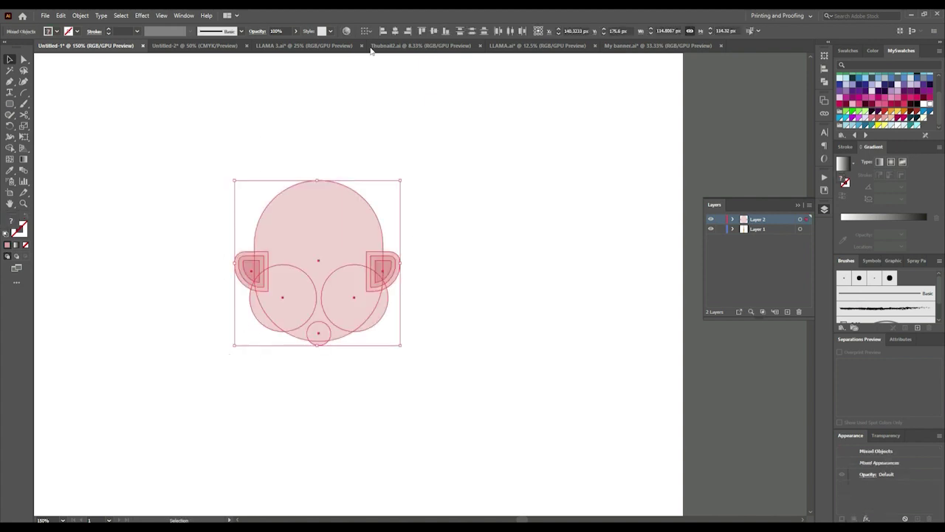
pyautogui.hotkey('shift', 'm')
pyautogui.moveTo(317, 222); pyautogui.dragTo(355, 310)
pyautogui.moveTo(243, 265); pyautogui.dragTo(389, 267)
pyautogui.click(506, 460)
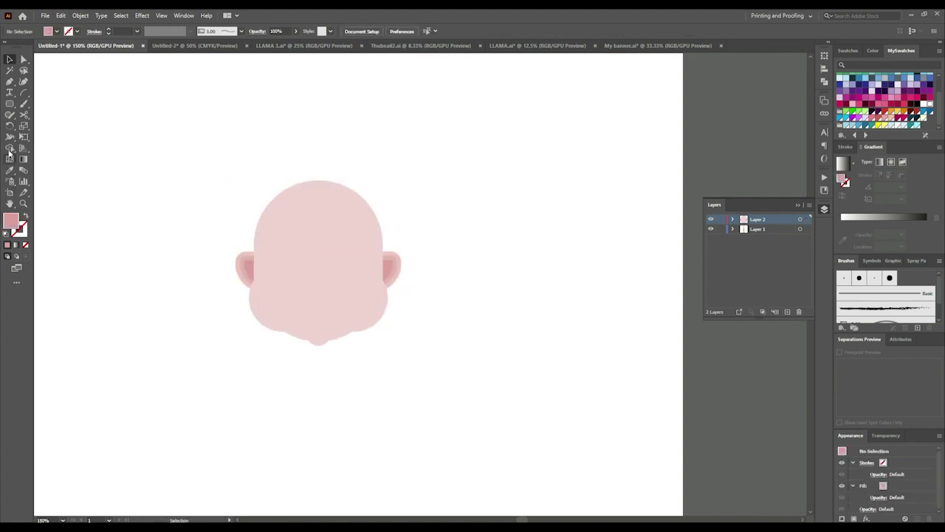
# Draw a rounded rectangle over the head, round it into an oval, and send it behind the face
pyautogui.rightClick(9, 104)
pyautogui.click(58, 115)
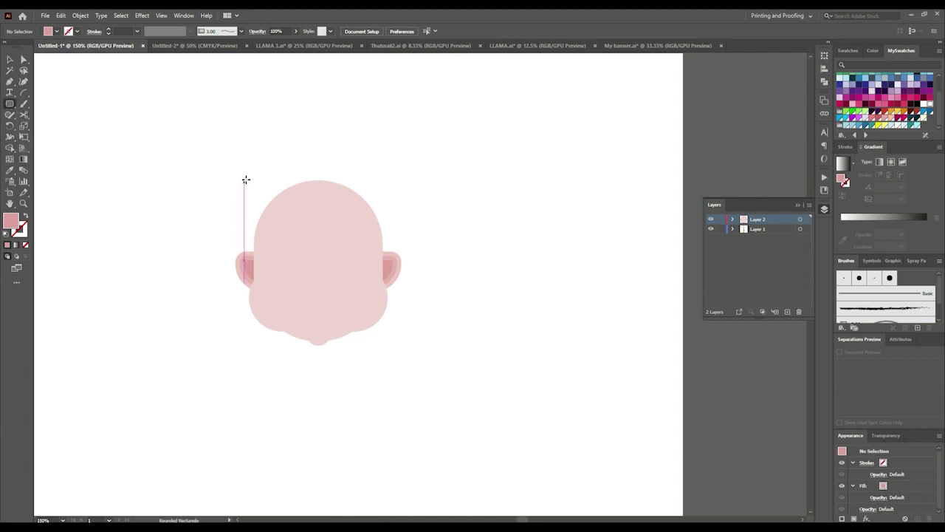
pyautogui.moveTo(245, 180); pyautogui.dragTo(393, 307)
pyautogui.click(23, 61)
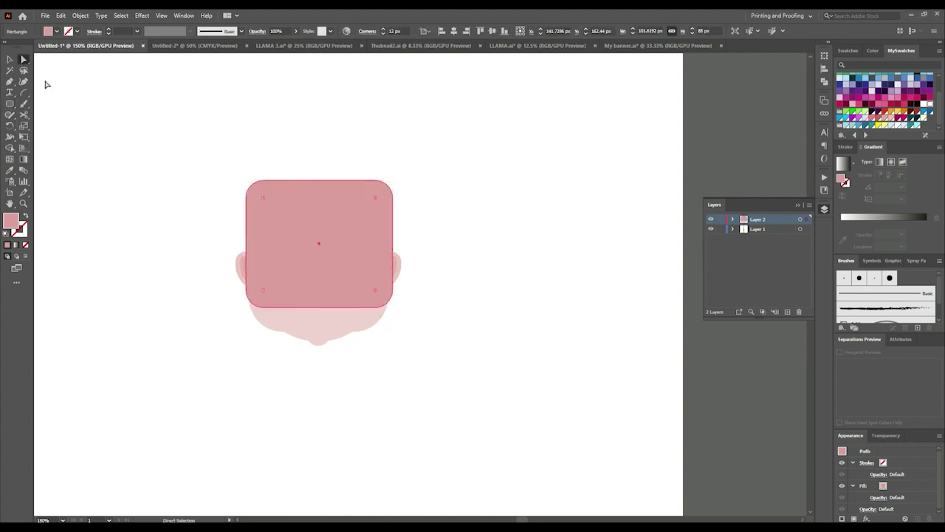
pyautogui.moveTo(285, 229)
pyautogui.mouseDown()
pyautogui.moveTo(328, 280)
pyautogui.moveTo(342, 253)
pyautogui.mouseUp()
pyautogui.hotkey('ctrl', '-')
pyautogui.hotkey('ctrl', '-')
pyautogui.hotkey('ctrl', '-')
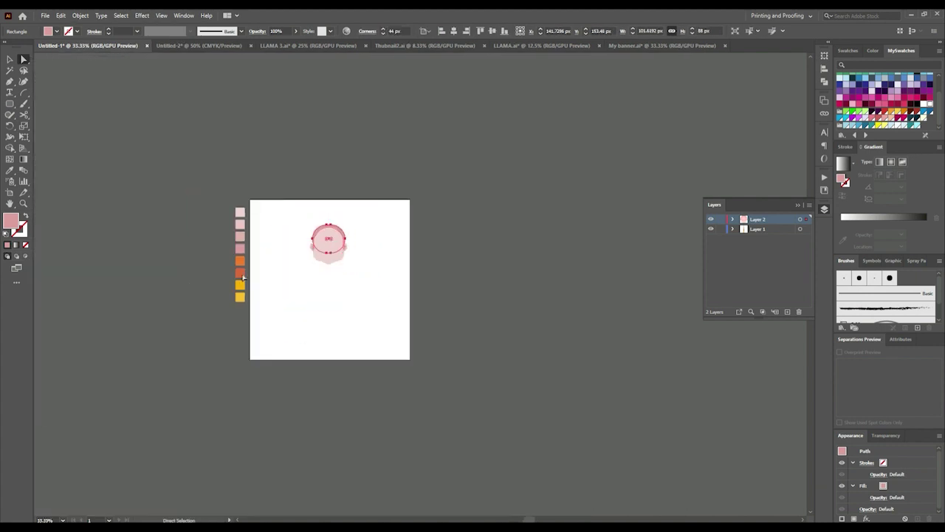
# Fill the hair oval with the orange swatch colour and deselect
pyautogui.click(10, 174)
pyautogui.scroll(2, 258, 297)
pyautogui.scroll(1, 237, 244)
pyautogui.click(197, 171)
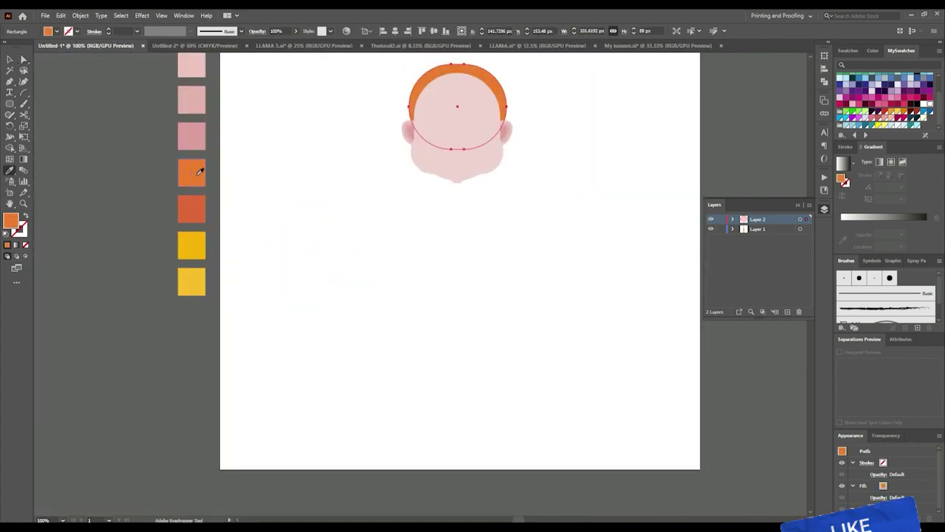
pyautogui.click(10, 60)
pyautogui.scroll(1, 584, 258)
pyautogui.click(561, 300)
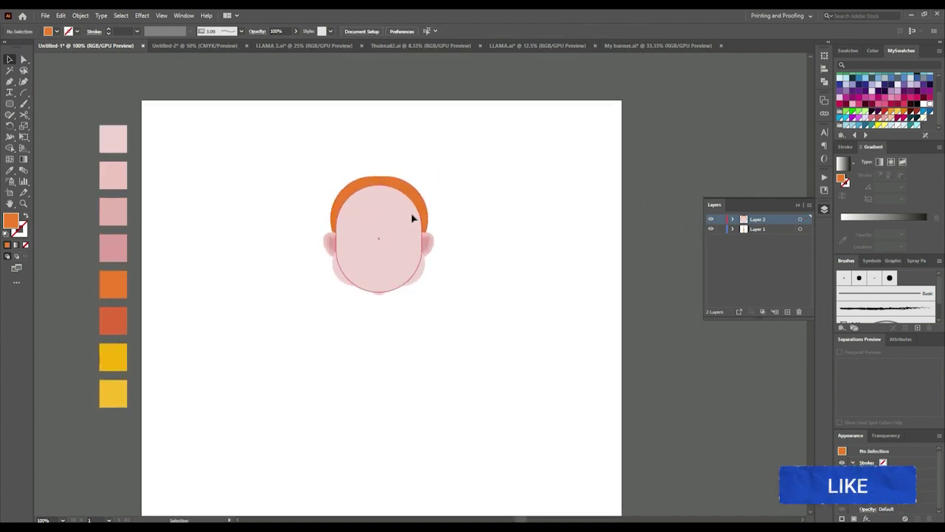
pyautogui.scroll(1, 436, 224)
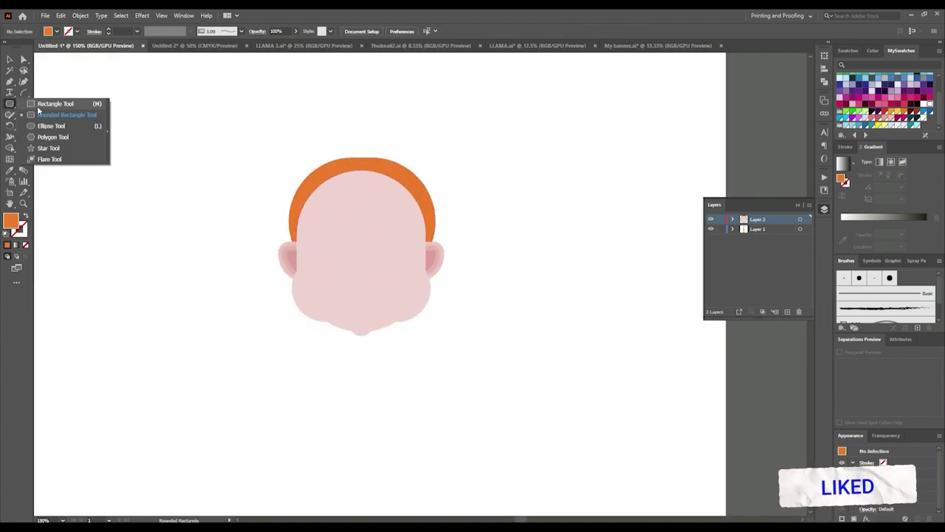
# Draw two side-by-side rectangles over the top of the hair and enlarge them
pyautogui.moveTo(10, 103); pyautogui.dragTo(44, 102)
pyautogui.moveTo(295, 167); pyautogui.dragTo(359, 235)
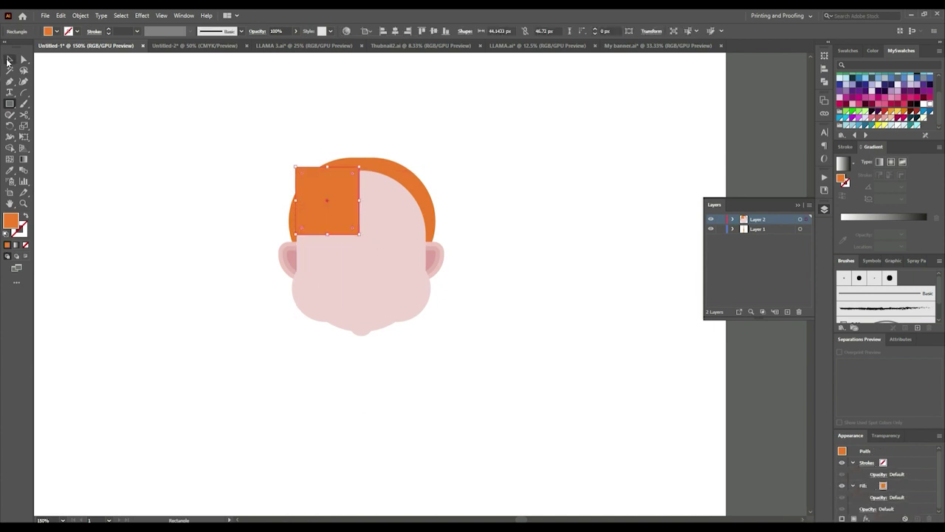
pyautogui.moveTo(316, 214); pyautogui.dragTo(380, 214)
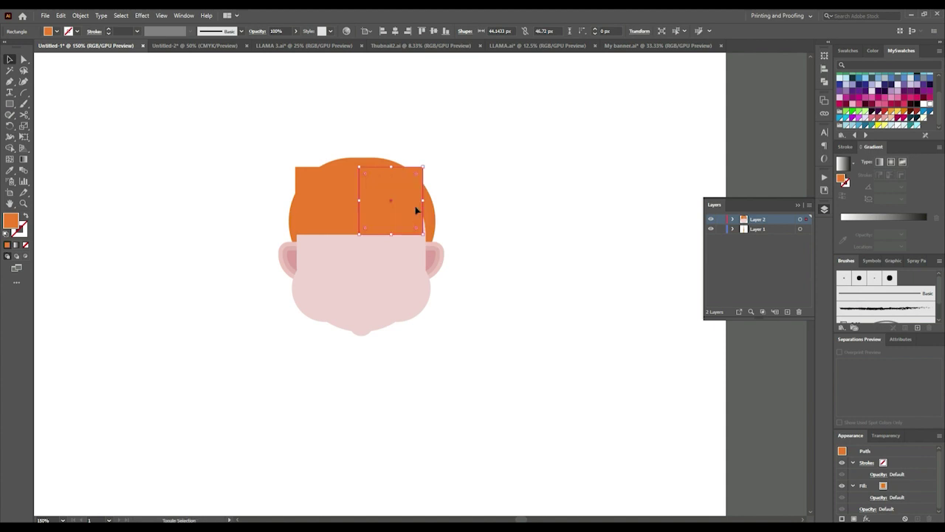
pyautogui.scroll(2, 418, 212)
pyautogui.moveTo(434, 130); pyautogui.dragTo(444, 125)
pyautogui.click(268, 148)
# Round the left rectangle's corners into a curl and raise the top of the hair oval
pyautogui.press('a')
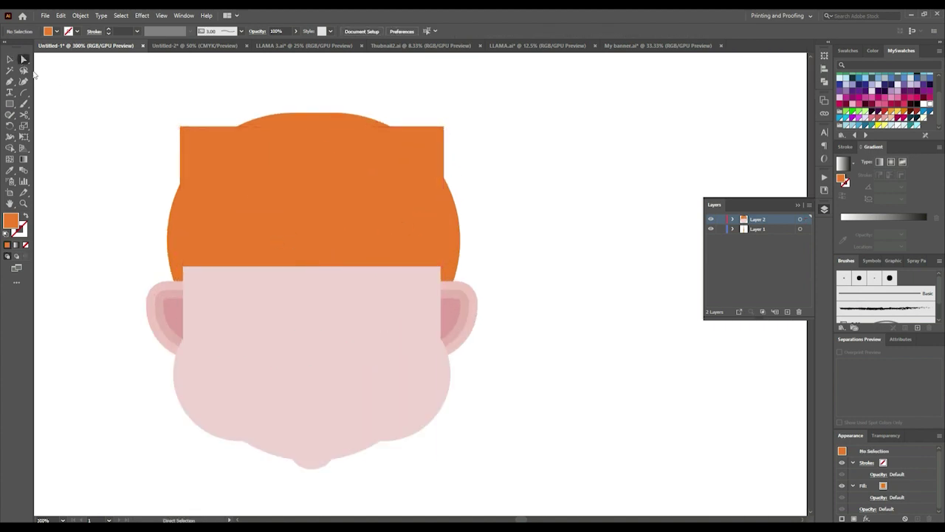
pyautogui.moveTo(188, 260)
pyautogui.mouseDown()
pyautogui.moveTo(228, 237)
pyautogui.moveTo(197, 256)
pyautogui.mouseUp()
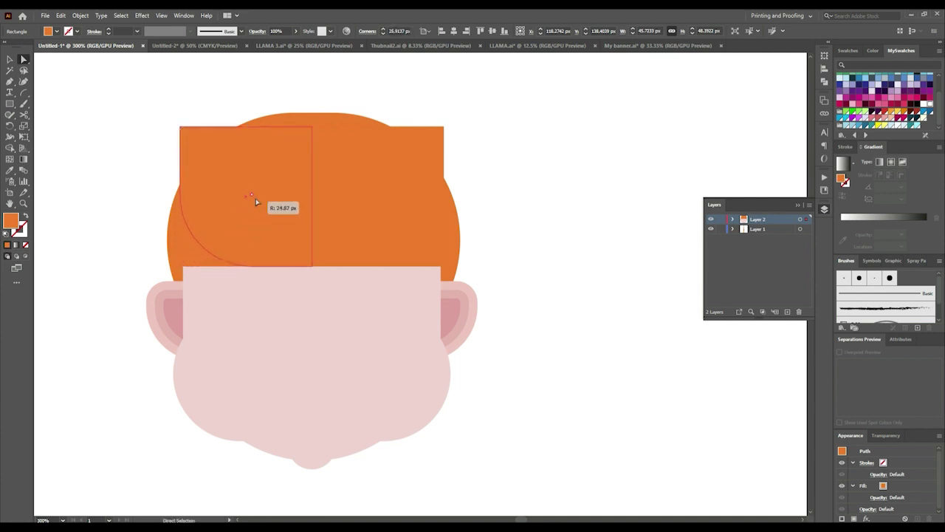
pyautogui.moveTo(255, 202); pyautogui.dragTo(256, 202)
pyautogui.click(184, 133)
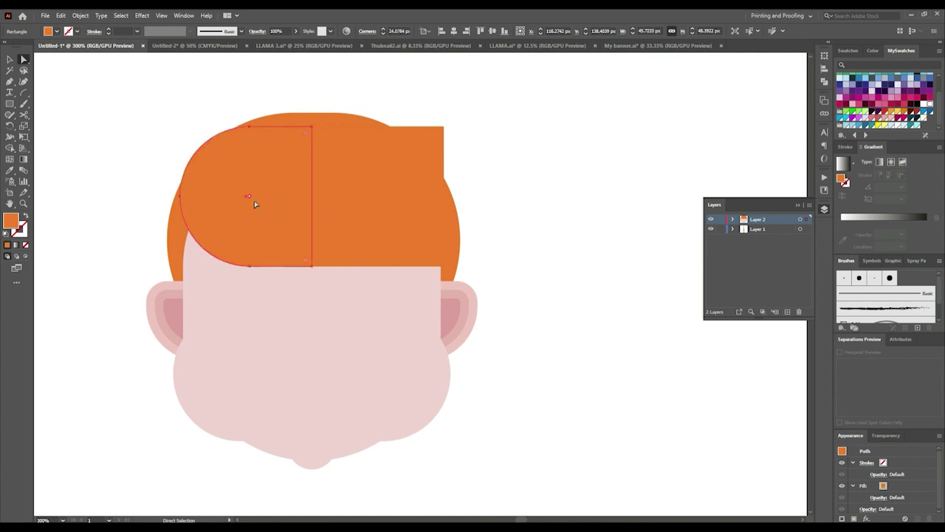
pyautogui.click(11, 60)
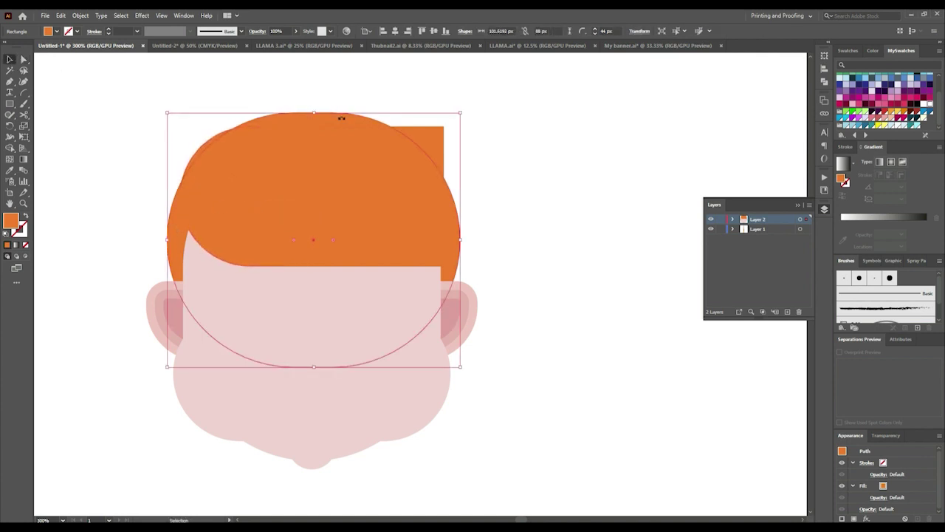
pyautogui.moveTo(314, 113); pyautogui.dragTo(315, 99)
pyautogui.click(495, 140)
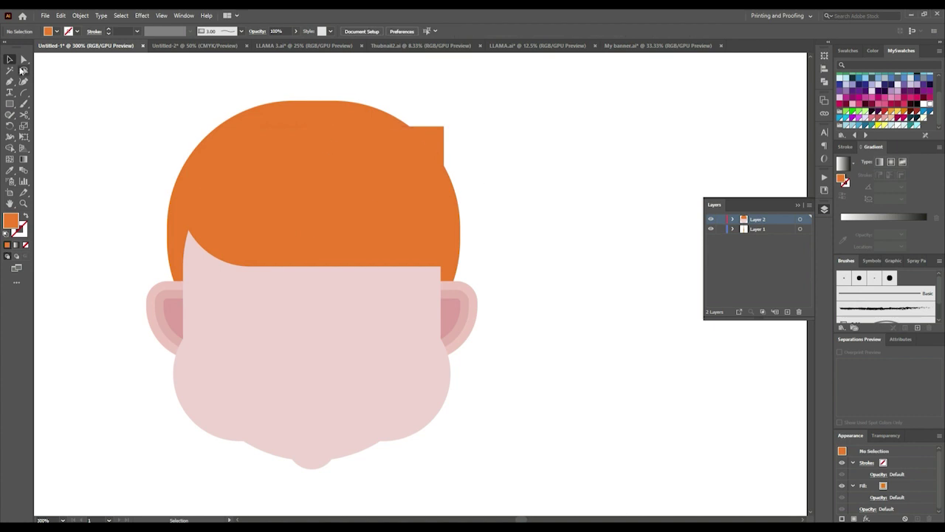
# Round the right rectangle into a matching curl and readjust the ears' height
pyautogui.click(341, 221)
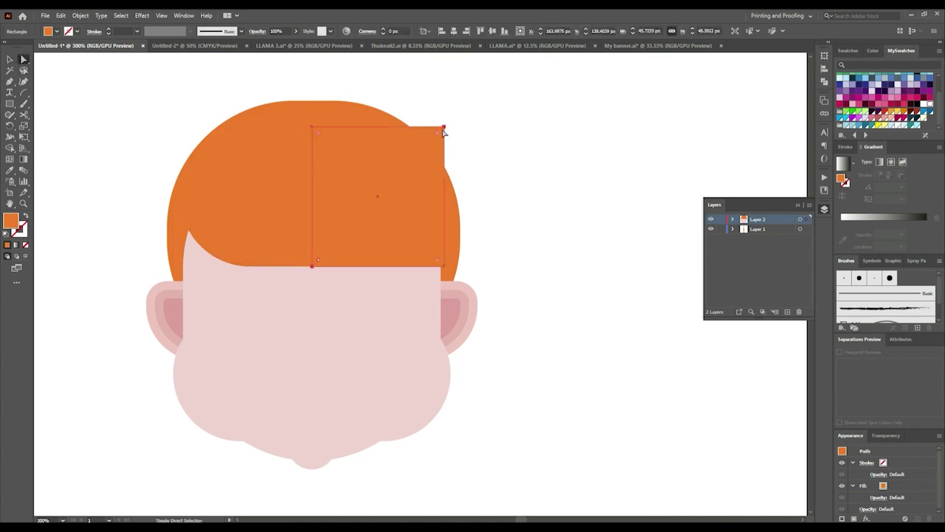
pyautogui.moveTo(419, 163); pyautogui.dragTo(373, 208)
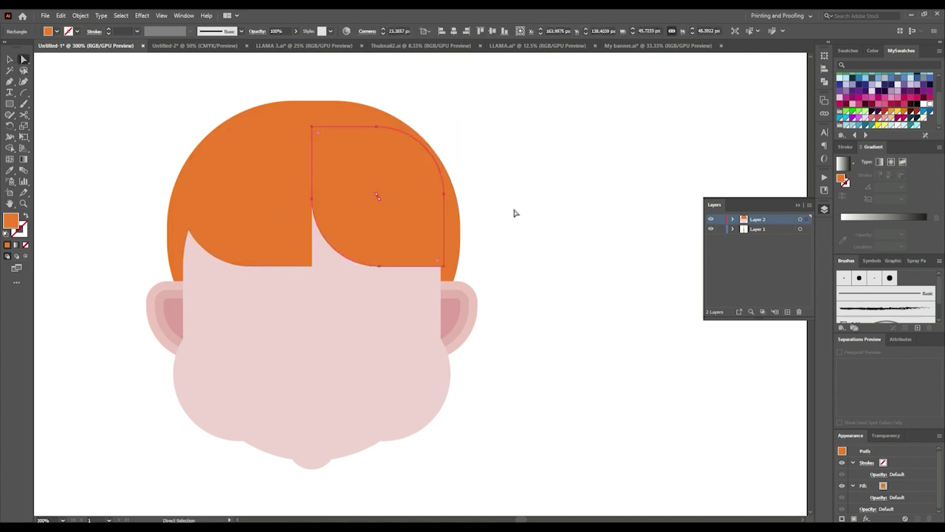
pyautogui.click(608, 169)
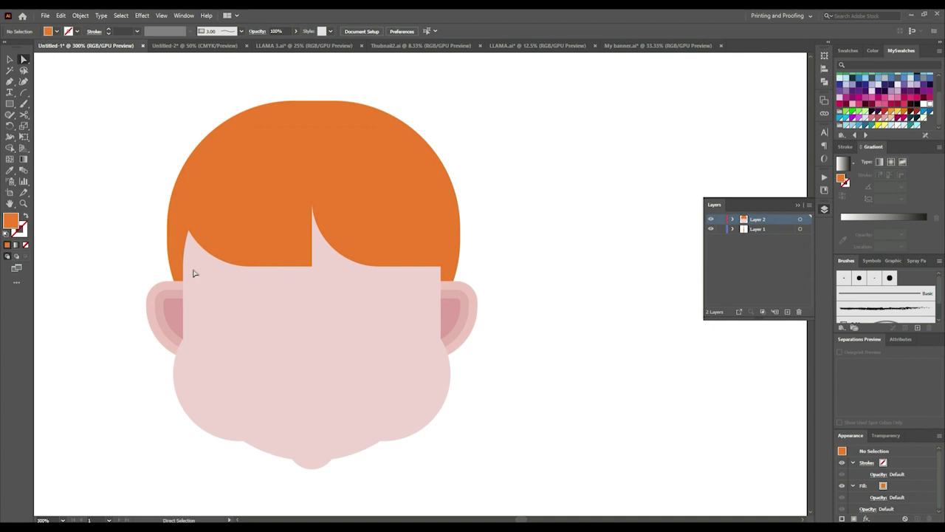
pyautogui.moveTo(170, 325); pyautogui.dragTo(169, 293)
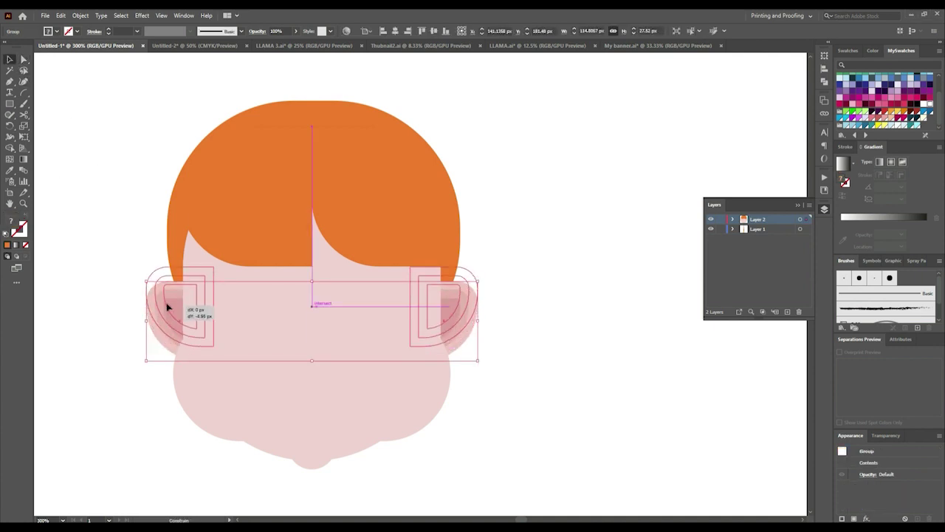
pyautogui.click(595, 370)
pyautogui.moveTo(471, 299); pyautogui.dragTo(469, 311)
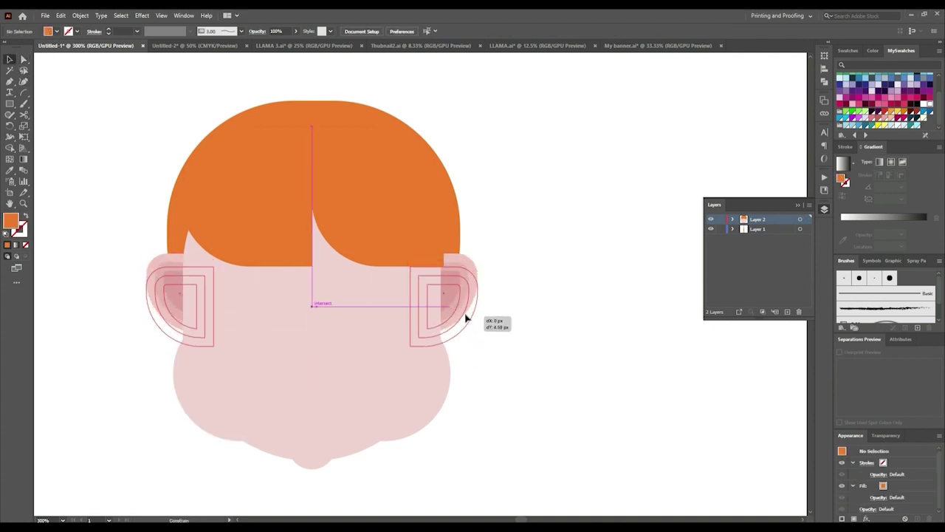
pyautogui.click(530, 297)
# Stretch the bottom edge of both fringe curls down slightly
pyautogui.click(443, 253)
pyautogui.keyDown('shift'); pyautogui.click(274, 251); pyautogui.keyUp('shift')
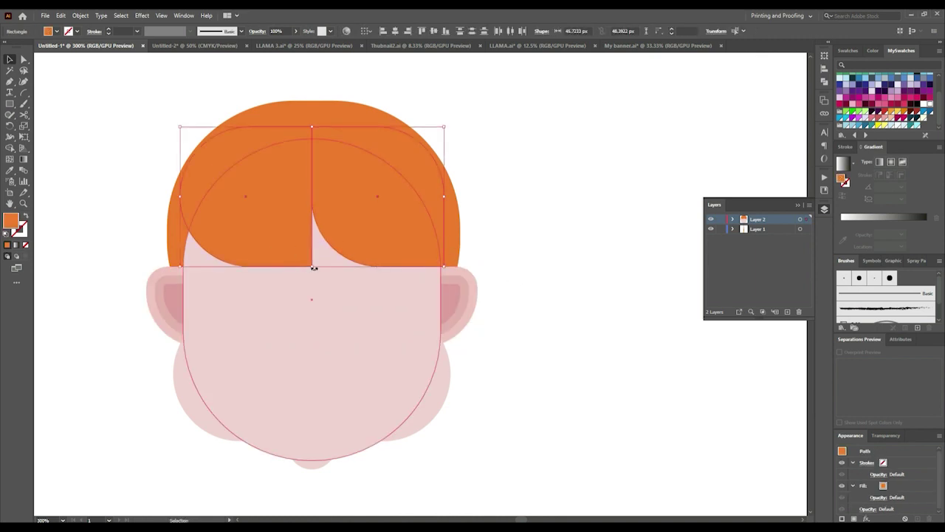
pyautogui.moveTo(313, 266); pyautogui.dragTo(312, 275)
pyautogui.click(601, 312)
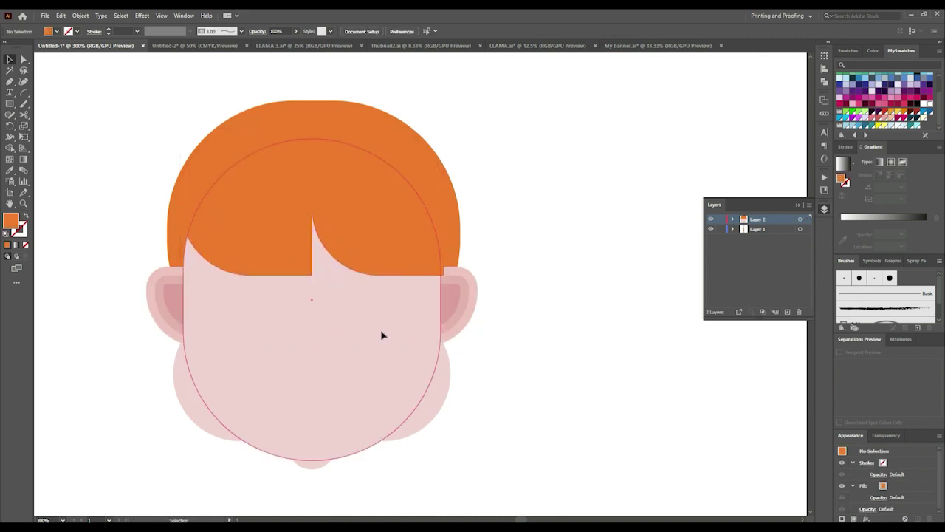
pyautogui.moveTo(9, 104); pyautogui.dragTo(44, 115)
pyautogui.click(50, 125)
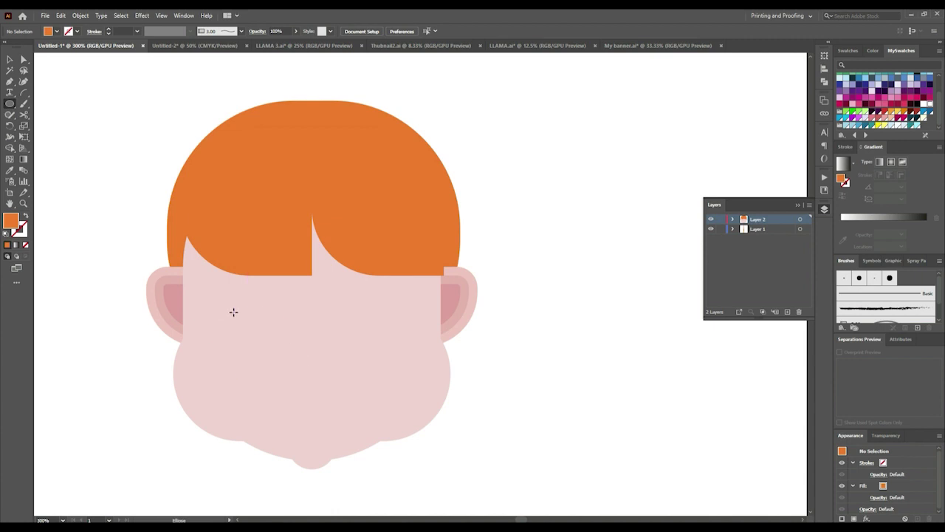
# Draw a dark navy circle on the face's left and a rectangle over its lower half
pyautogui.moveTo(233, 312); pyautogui.dragTo(263, 281)
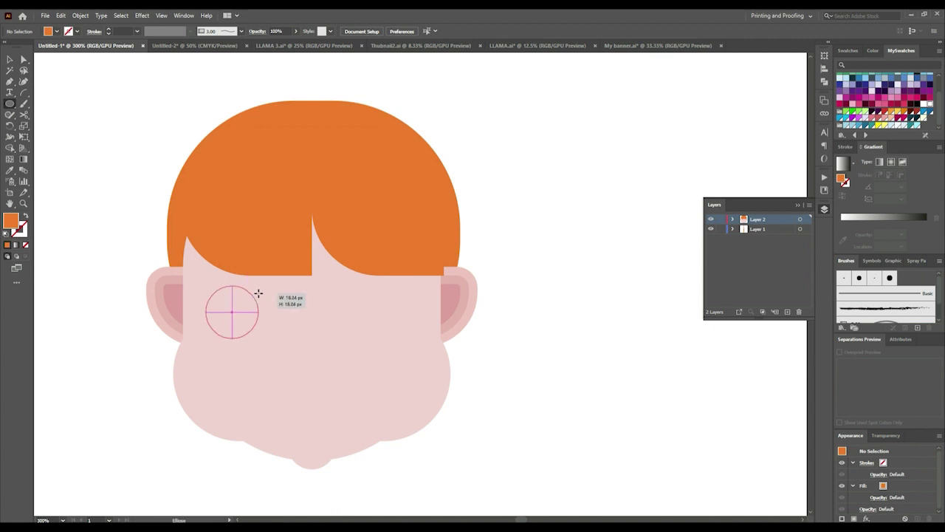
pyautogui.click(916, 104)
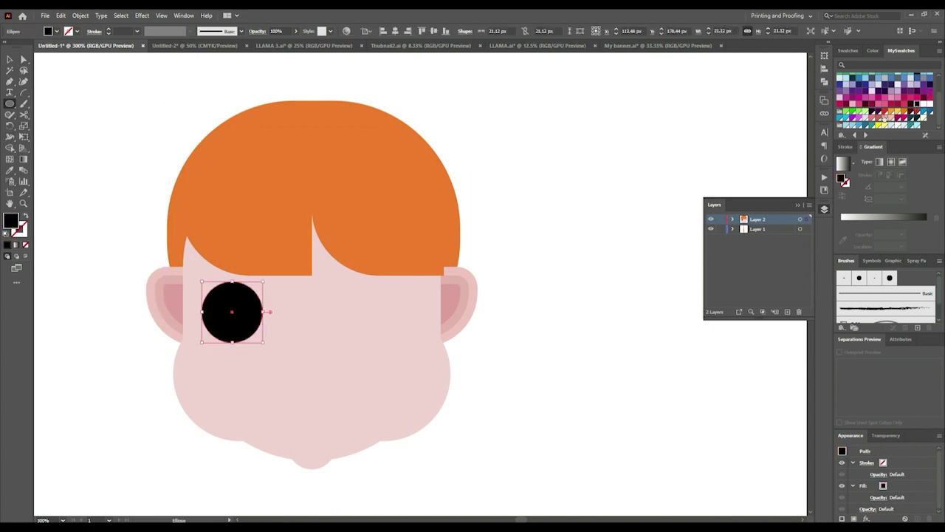
pyautogui.click(915, 116)
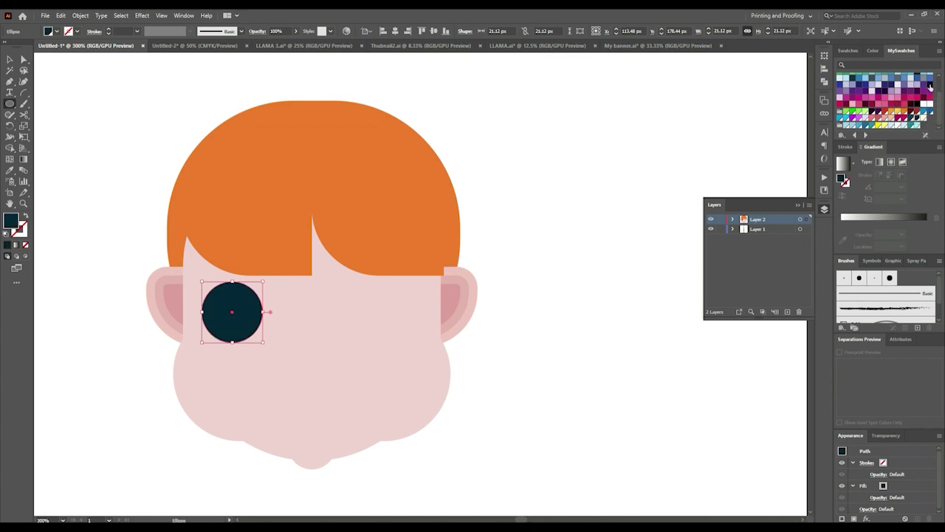
pyautogui.moveTo(12, 107); pyautogui.dragTo(44, 103)
pyautogui.scroll(2, 217, 353)
pyautogui.moveTo(171, 267); pyautogui.dragTo(340, 339)
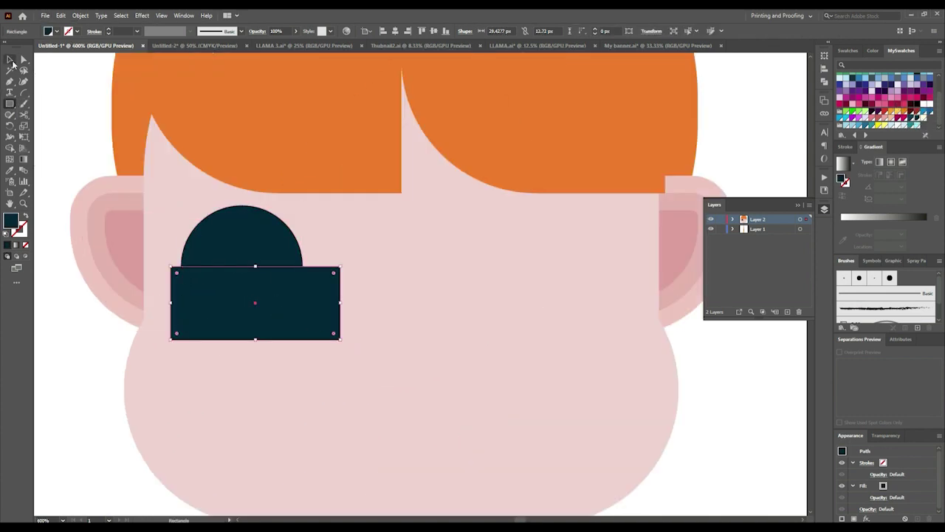
# Subtract the rectangle with Minus Front, copy the half-circle rightward, and group both eyes
pyautogui.keyDown('shift'); pyautogui.click(238, 240); pyautogui.keyUp('shift')
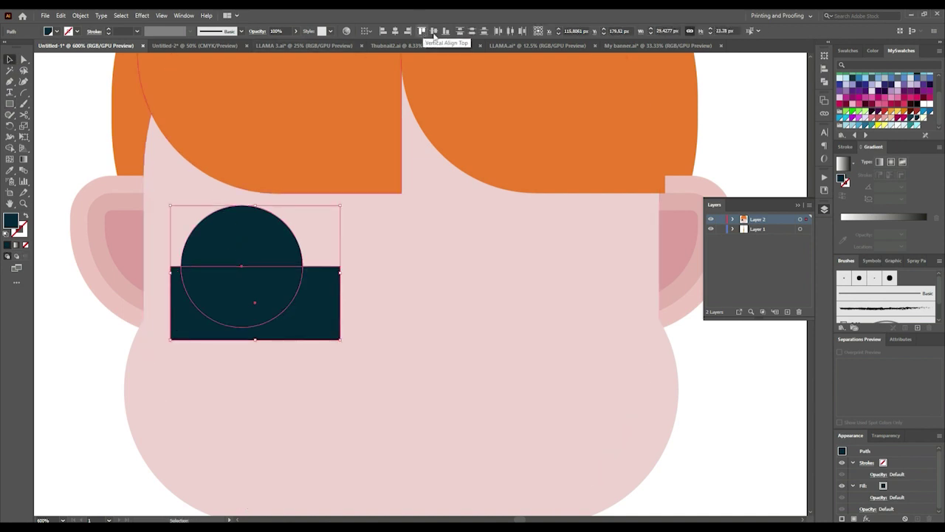
pyautogui.click(824, 99)
pyautogui.click(732, 77)
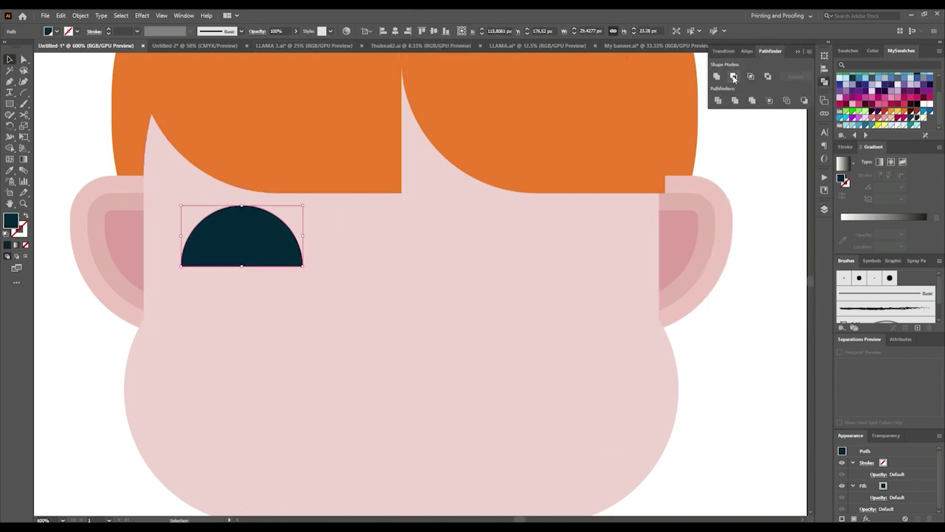
pyautogui.moveTo(283, 243); pyautogui.dragTo(580, 243)
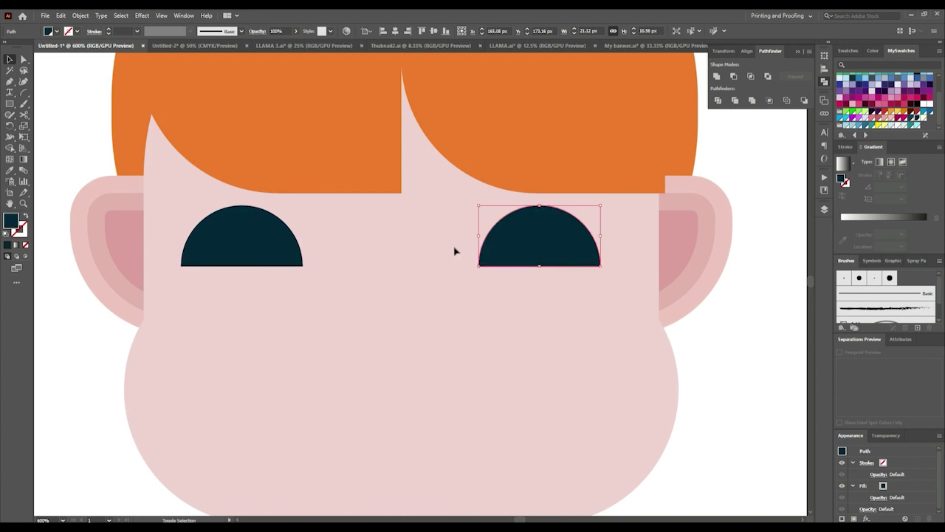
pyautogui.keyDown('shift'); pyautogui.click(262, 253); pyautogui.keyUp('shift')
pyautogui.hotkey('ctrl', 'g')
# Check the face parts' selection, then select the grouped eyes
pyautogui.scroll(-3, 536, 236)
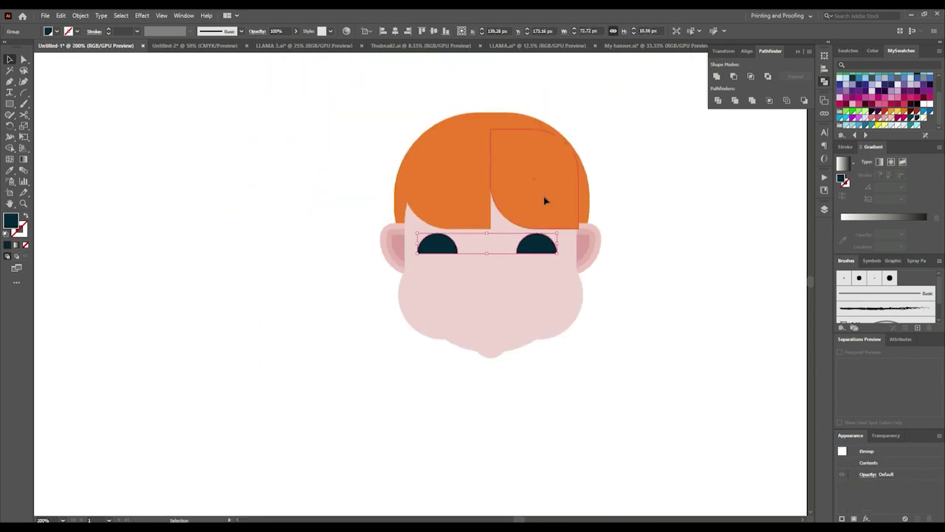
pyautogui.click(458, 200)
pyautogui.moveTo(607, 106); pyautogui.dragTo(382, 373)
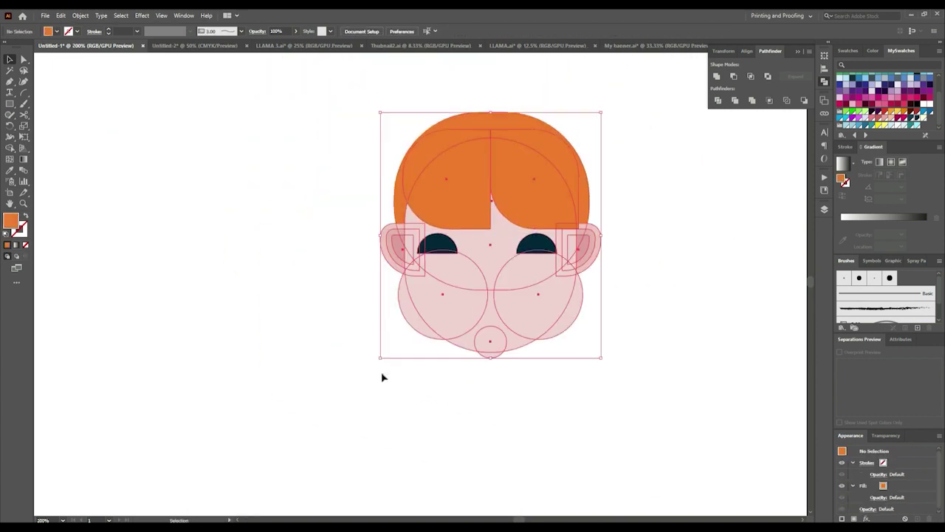
pyautogui.click(664, 236)
pyautogui.scroll(2, 672, 243)
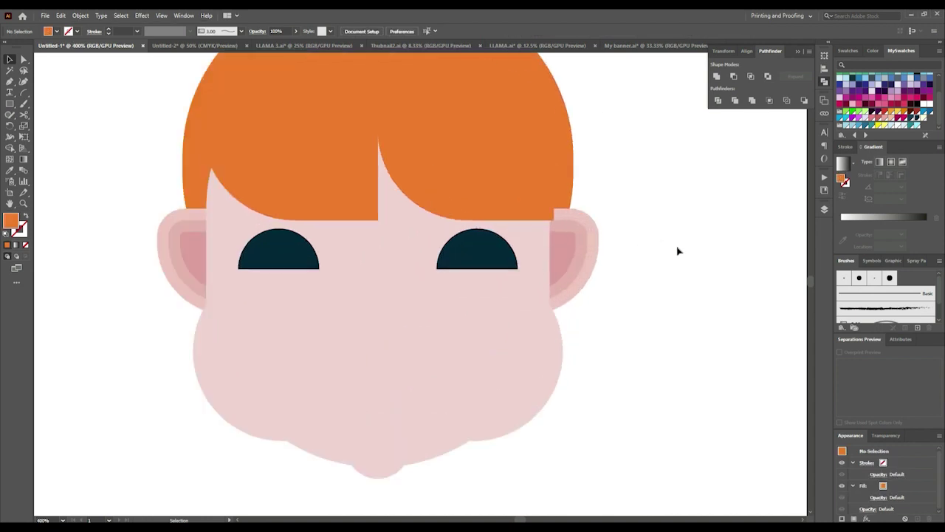
pyautogui.scroll(2, 539, 229)
pyautogui.click(555, 183)
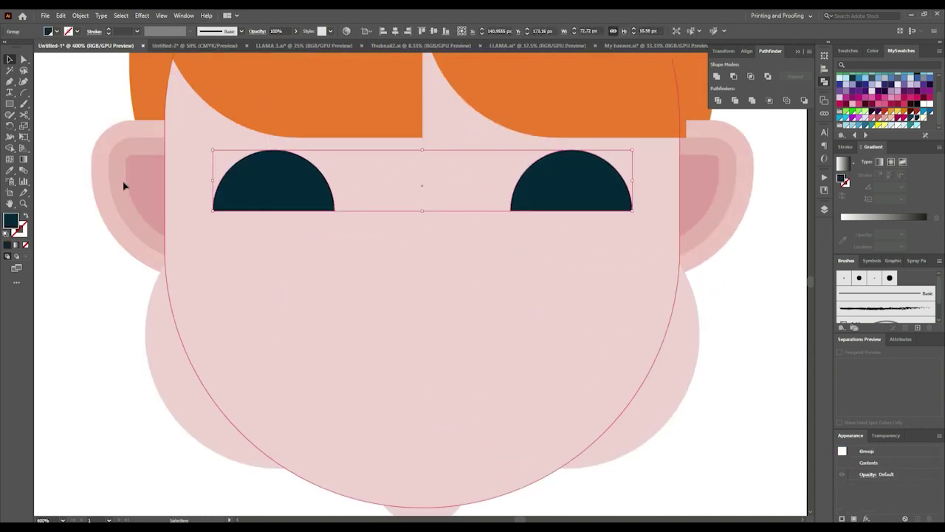
# Duplicate the right eye, rotate it 180° and enlarge it below the eyes as a mouth
pyautogui.click(38, 121)
pyautogui.moveTo(9, 103); pyautogui.dragTo(44, 132)
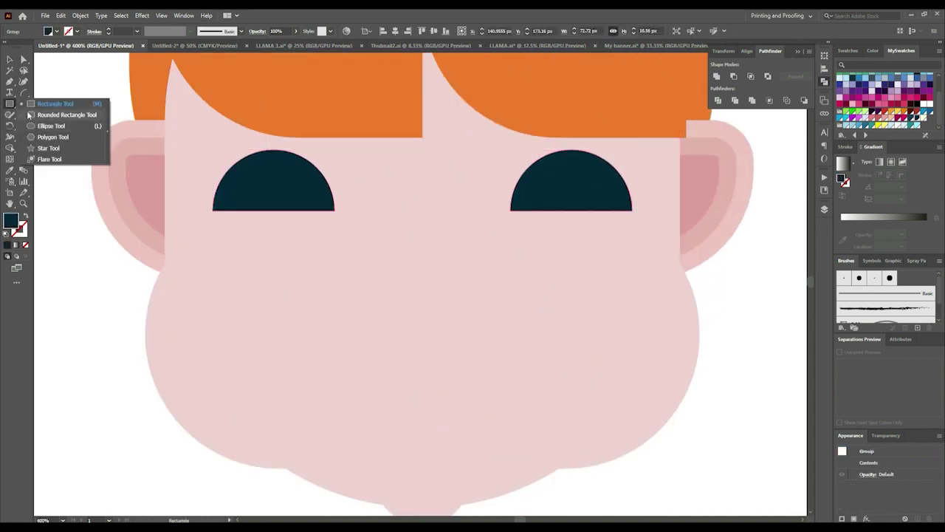
pyautogui.click(24, 60)
pyautogui.click(580, 194)
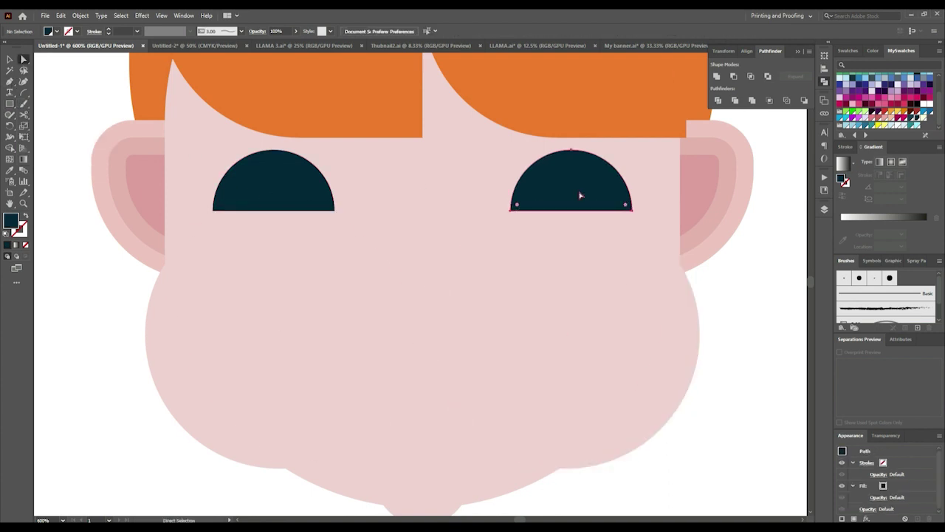
pyautogui.hotkey('ctrl', 'c')
pyautogui.hotkey('ctrl', 'v')
pyautogui.press('v')
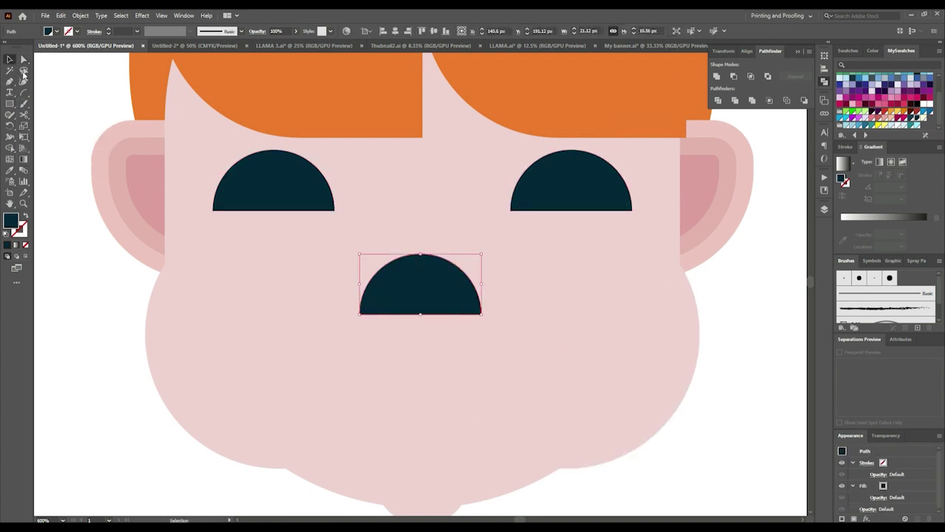
pyautogui.moveTo(473, 313); pyautogui.dragTo(221, 250)
pyautogui.moveTo(458, 269)
pyautogui.mouseDown()
pyautogui.moveTo(447, 380)
pyautogui.moveTo(458, 404)
pyautogui.moveTo(572, 344)
pyautogui.mouseUp()
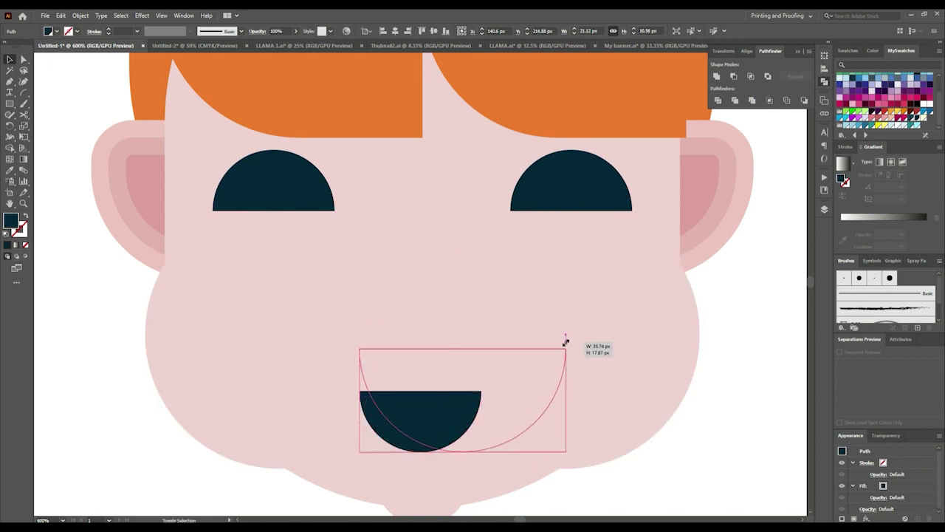
pyautogui.moveTo(360, 345); pyautogui.dragTo(310, 321)
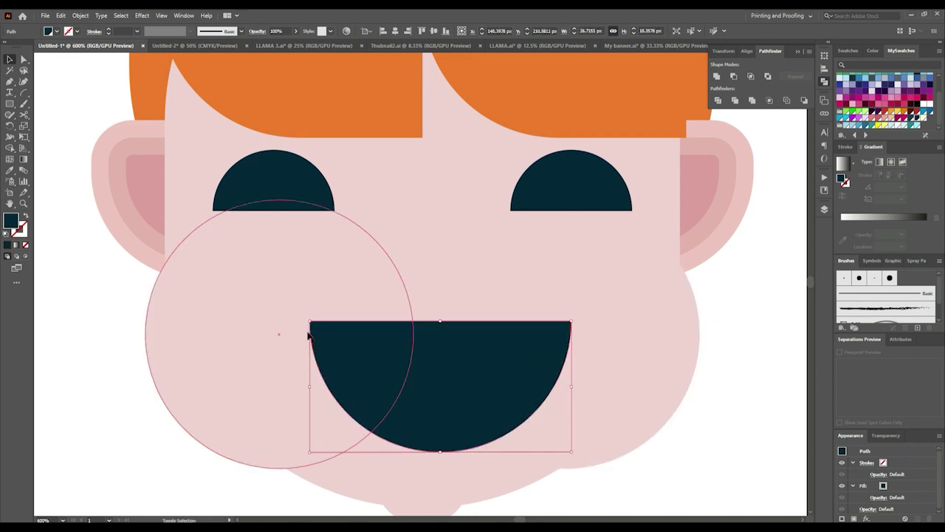
# Slightly round the mouth's top corners and fill it dark maroon
pyautogui.click(22, 59)
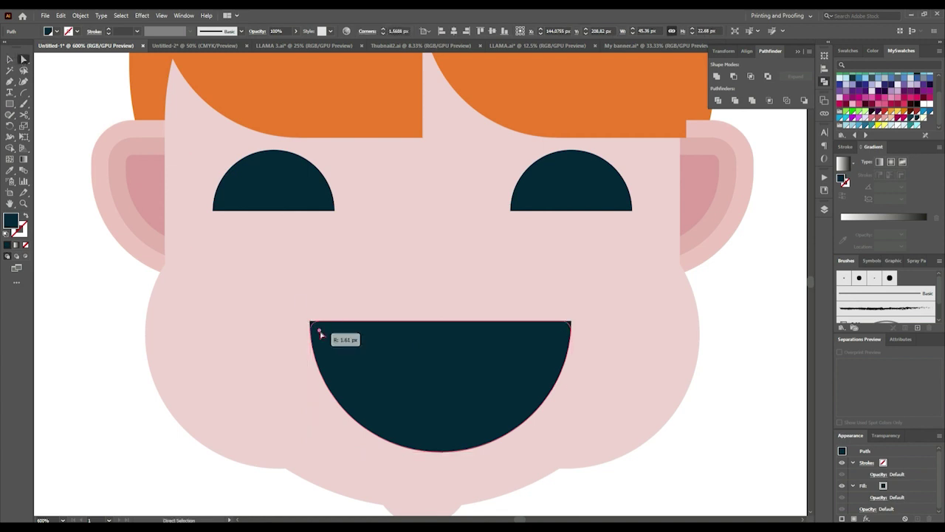
pyautogui.keyDown('alt'); pyautogui.scroll(-1, 444, 352); pyautogui.keyUp('alt')
pyautogui.keyDown('alt'); pyautogui.scroll(-2, 459, 354); pyautogui.keyUp('alt')
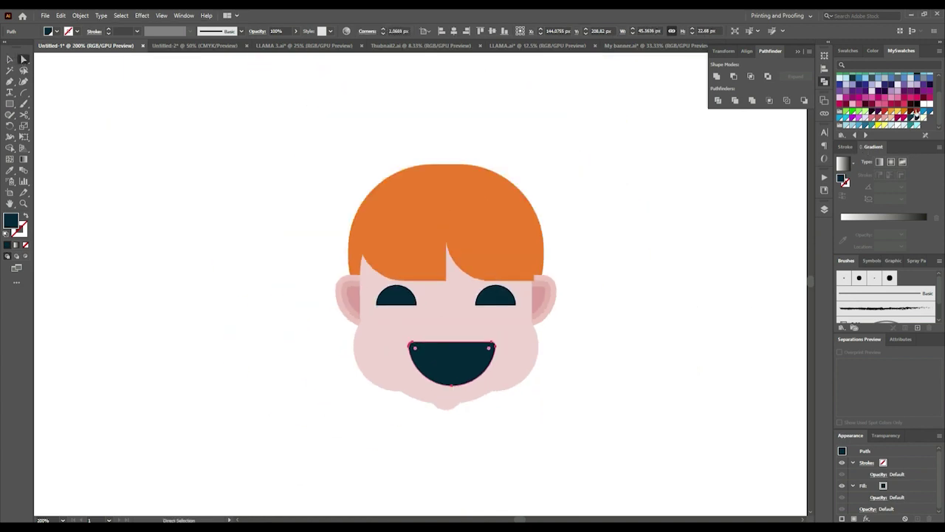
pyautogui.click(914, 106)
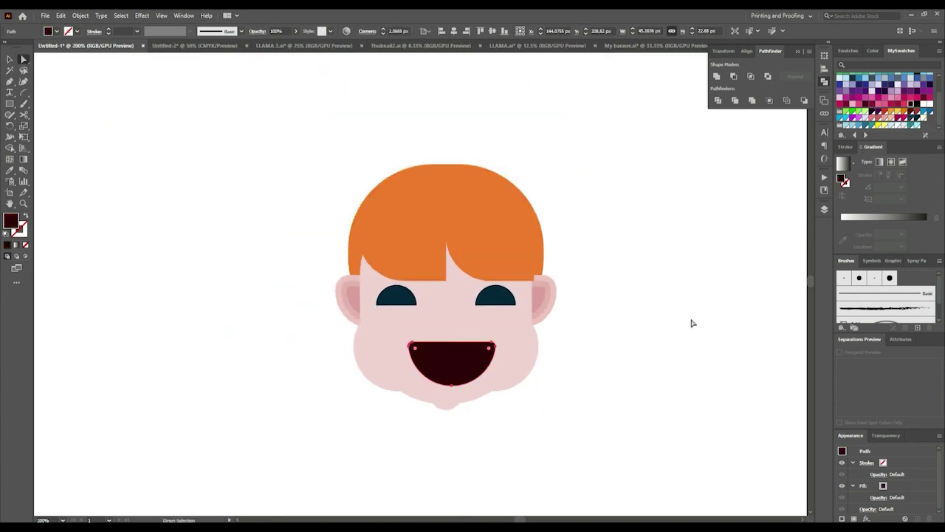
pyautogui.click(690, 324)
pyautogui.keyDown('alt'); pyautogui.scroll(1, 474, 384); pyautogui.keyUp('alt')
pyautogui.keyDown('alt'); pyautogui.scroll(1, 478, 382); pyautogui.keyUp('alt')
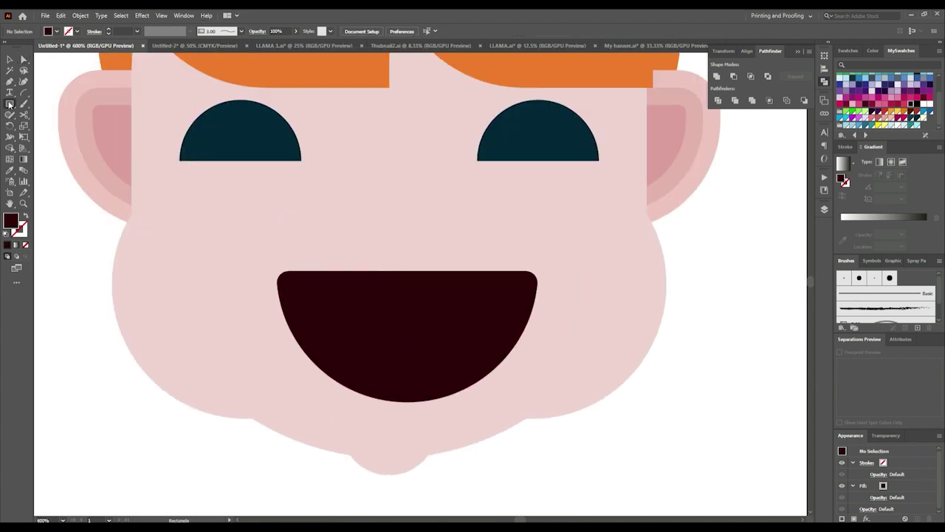
# Draw a circle horizontally centred over the bottom edge of the mouth
pyautogui.moveTo(10, 103); pyautogui.dragTo(52, 126)
pyautogui.moveTo(346, 430); pyautogui.dragTo(424, 389)
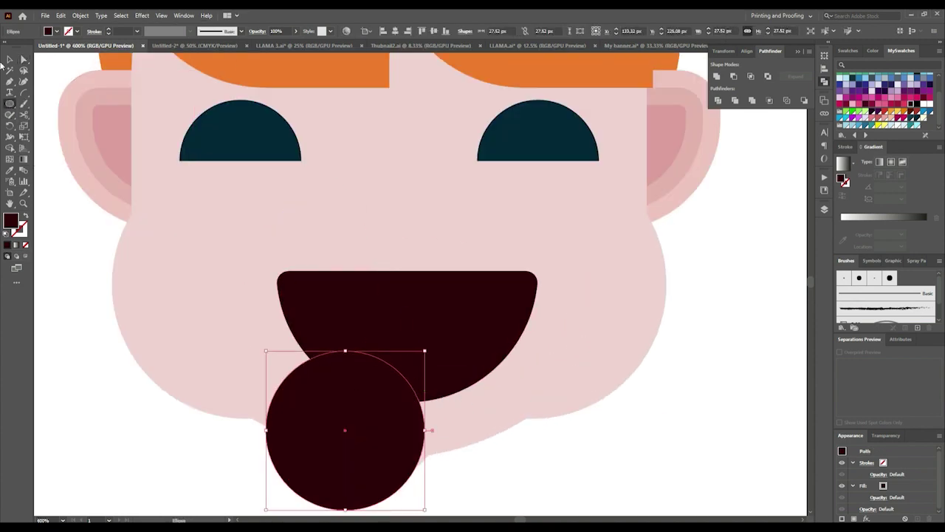
pyautogui.press('v')
pyautogui.keyDown('shift'); pyautogui.click(372, 280); pyautogui.keyUp('shift')
pyautogui.click(397, 34)
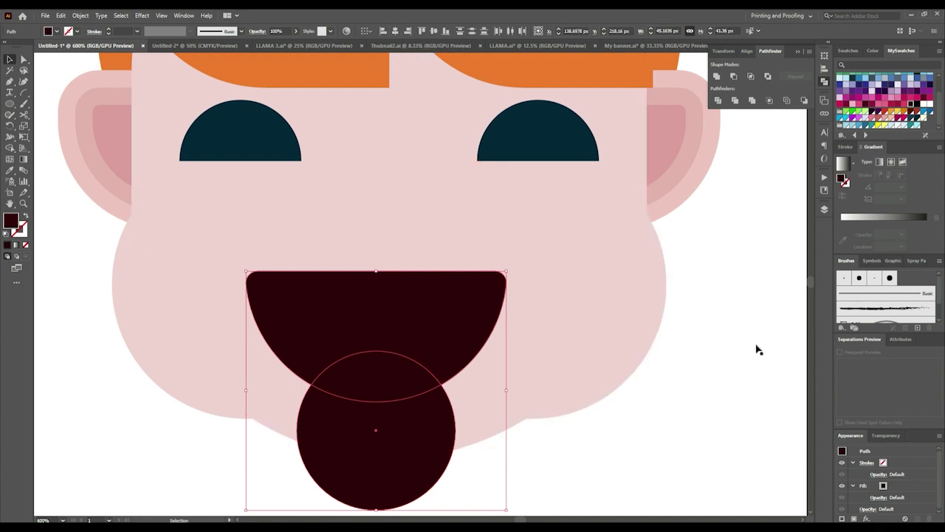
pyautogui.click(628, 469)
pyautogui.moveTo(401, 443); pyautogui.dragTo(396, 432)
pyautogui.keyDown('shift'); pyautogui.click(460, 312); pyautogui.keyUp('shift')
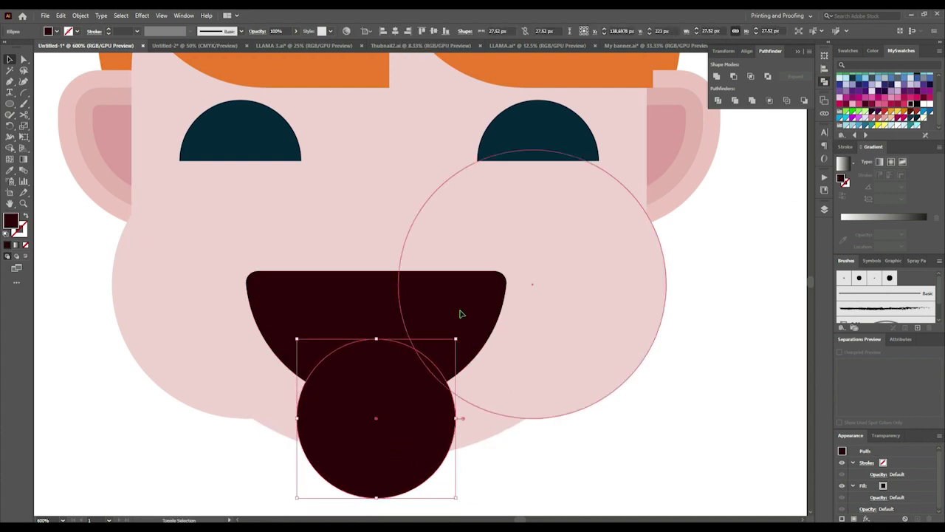
# Divide the mouth with the circle, delete the overhang and fill the tongue crimson
pyautogui.click(718, 101)
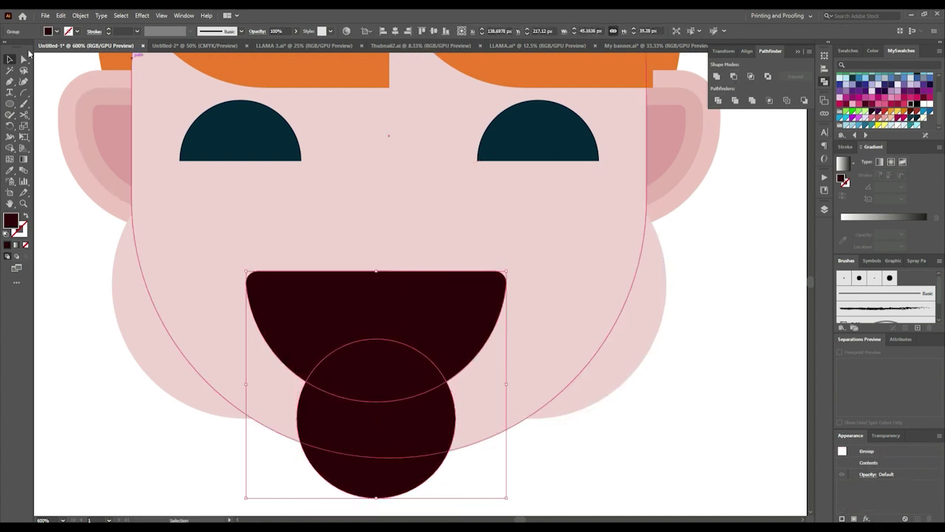
pyautogui.press('a')
pyautogui.click(382, 449)
pyautogui.press('Delete')
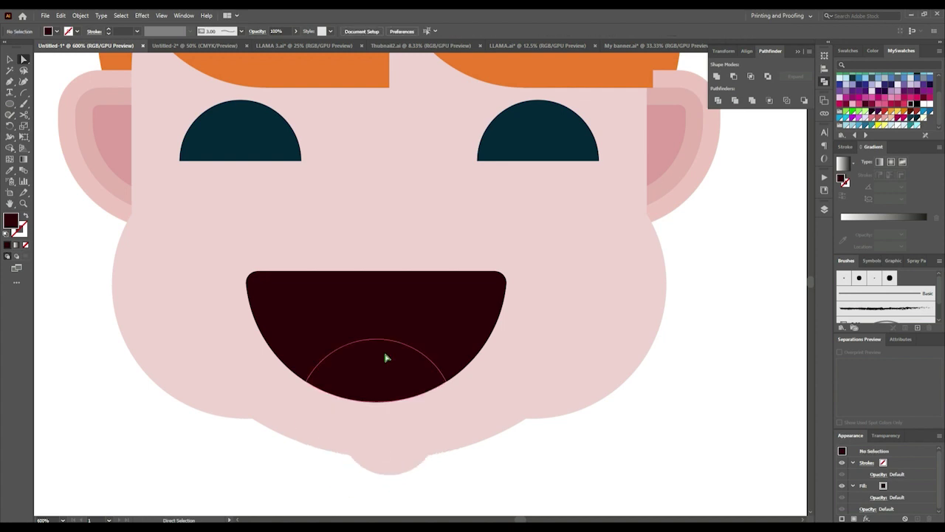
pyautogui.click(387, 351)
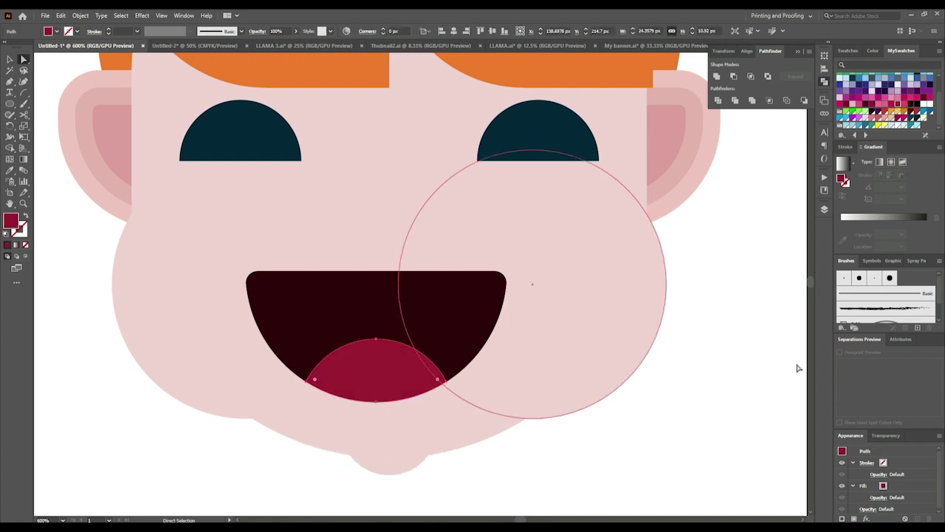
pyautogui.click(335, 308)
# Stretch the tongue wider inside the mouth group in isolation mode
pyautogui.hotkey('ctrl', '-')
pyautogui.hotkey('ctrl', '-')
pyautogui.hotkey('ctrl', '-')
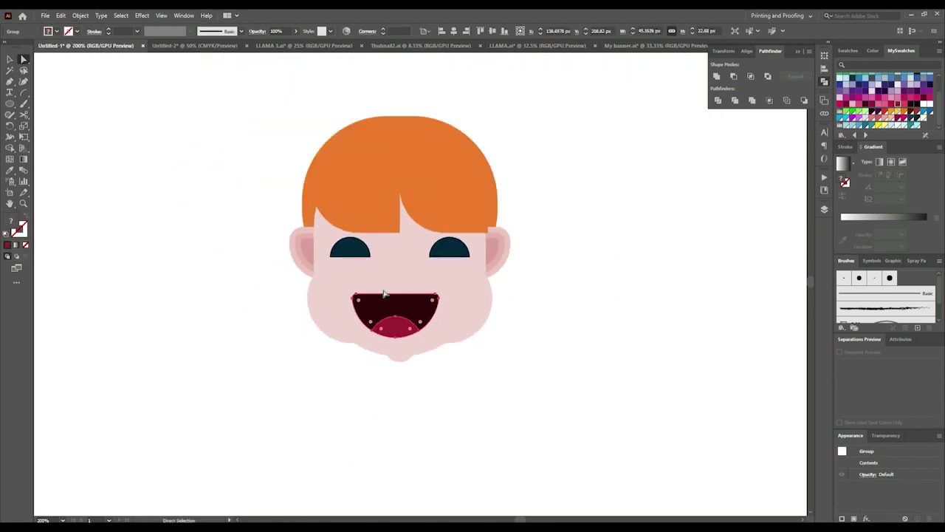
pyautogui.press('v')
pyautogui.moveTo(233, 95); pyautogui.dragTo(573, 423)
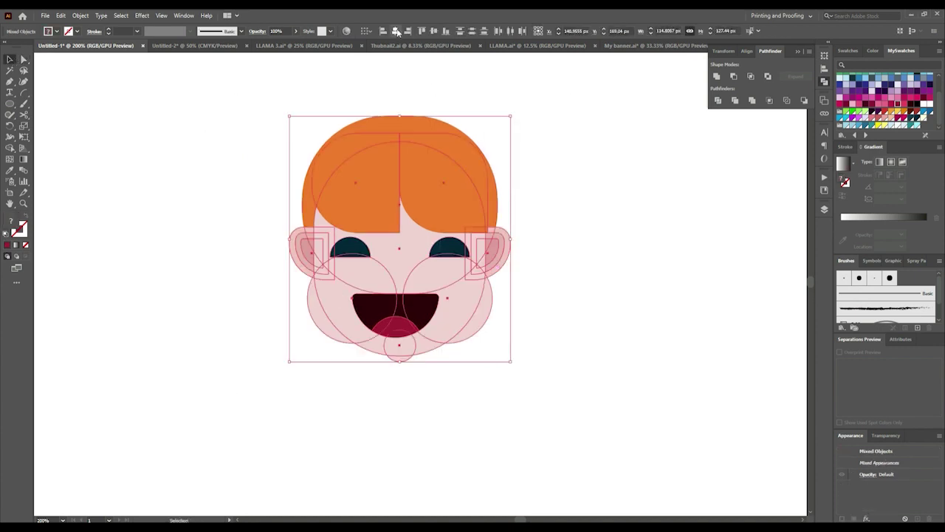
pyautogui.click(507, 352)
pyautogui.scroll(2, 507, 352)
pyautogui.scroll(3, 525, 370)
pyautogui.click(416, 298)
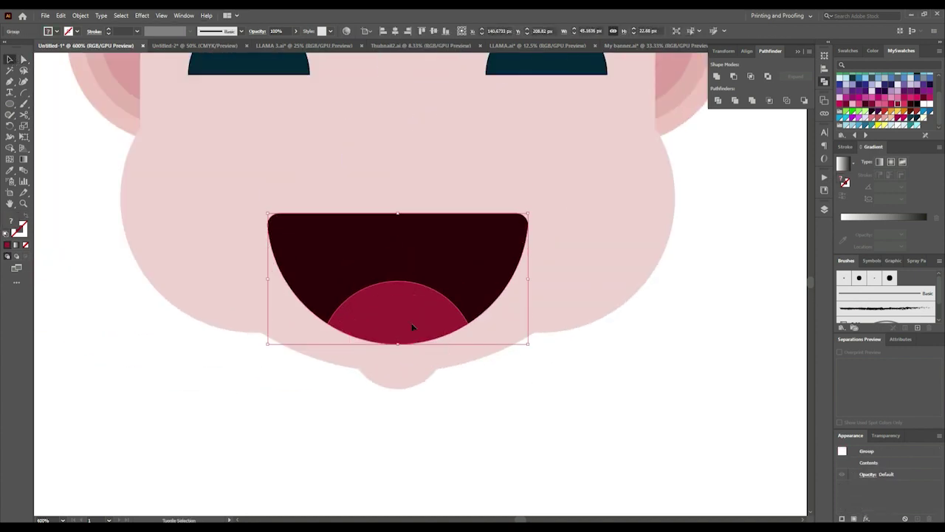
pyautogui.doubleClick(412, 328)
pyautogui.moveTo(445, 340); pyautogui.dragTo(494, 340)
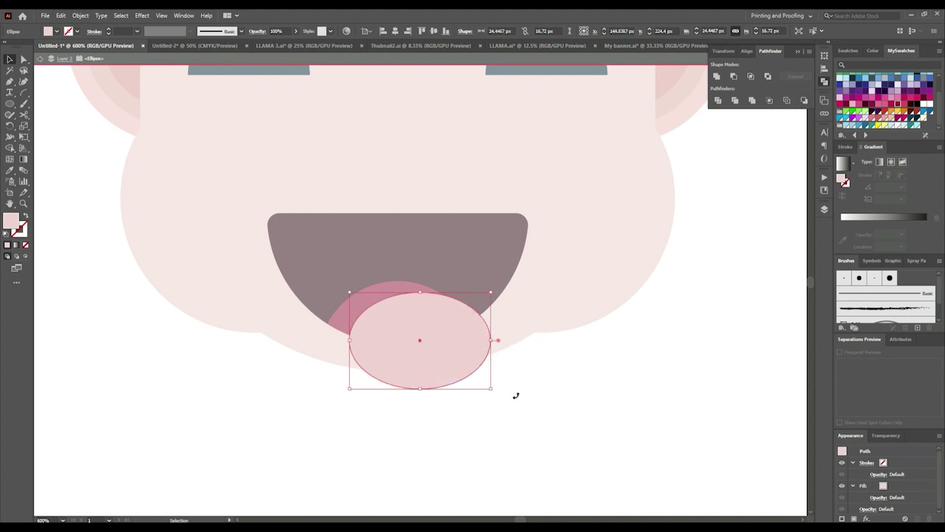
pyautogui.click(513, 392)
pyautogui.scroll(-3, 502, 399)
pyautogui.doubleClick(497, 411)
pyautogui.click(477, 386)
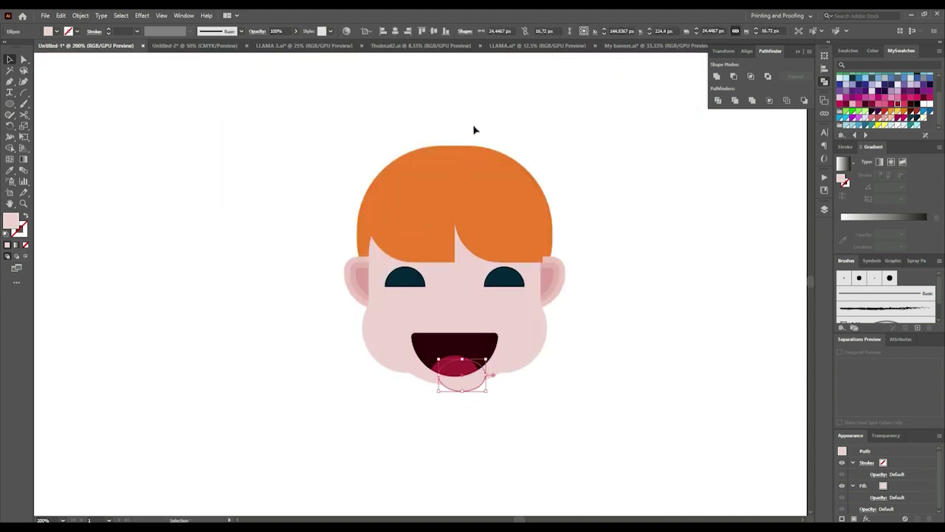
pyautogui.hotkey('ctrl', 'a')
# Bring the cheek circles in front of the eyes, keeping the mouth group on top
pyautogui.click(672, 291)
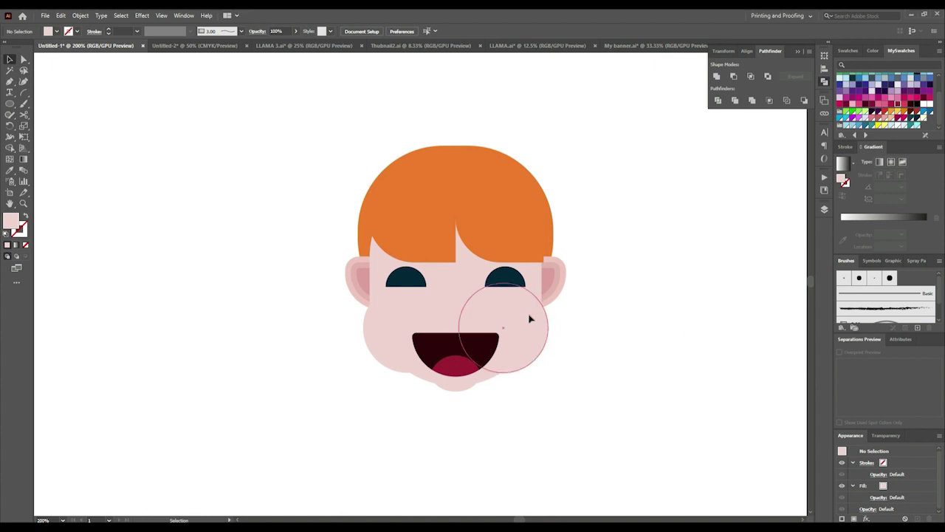
pyautogui.click(506, 328)
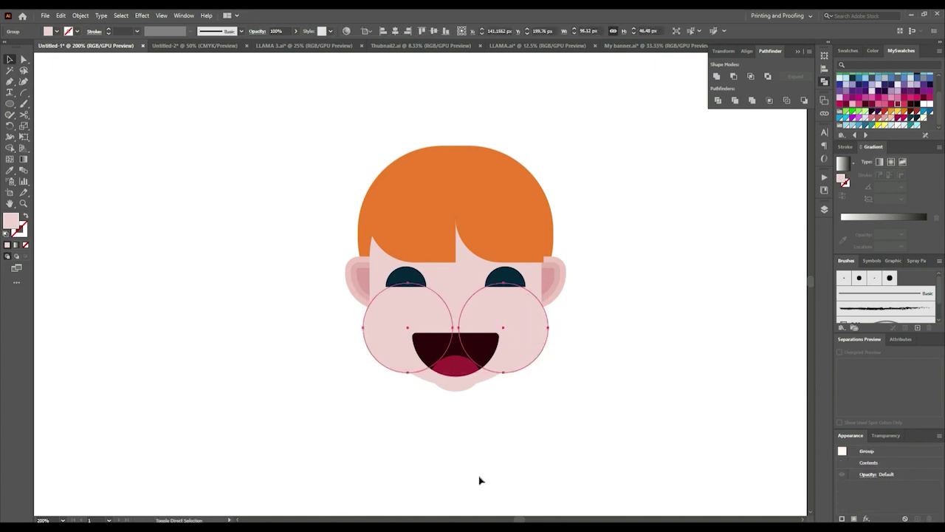
pyautogui.hotkey('ctrl', 'shift', ']')
pyautogui.hotkey('ctrl', '[')
pyautogui.click(508, 413)
pyautogui.click(453, 369)
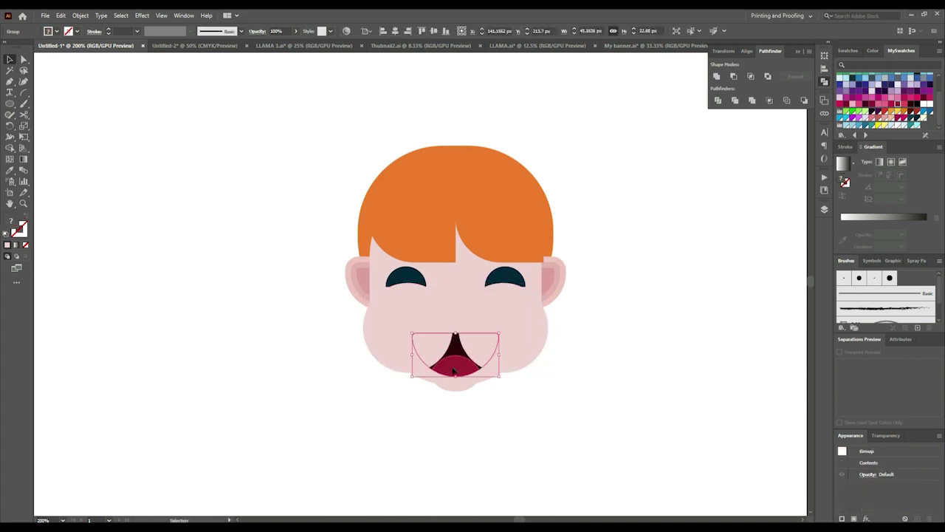
pyautogui.click(555, 408)
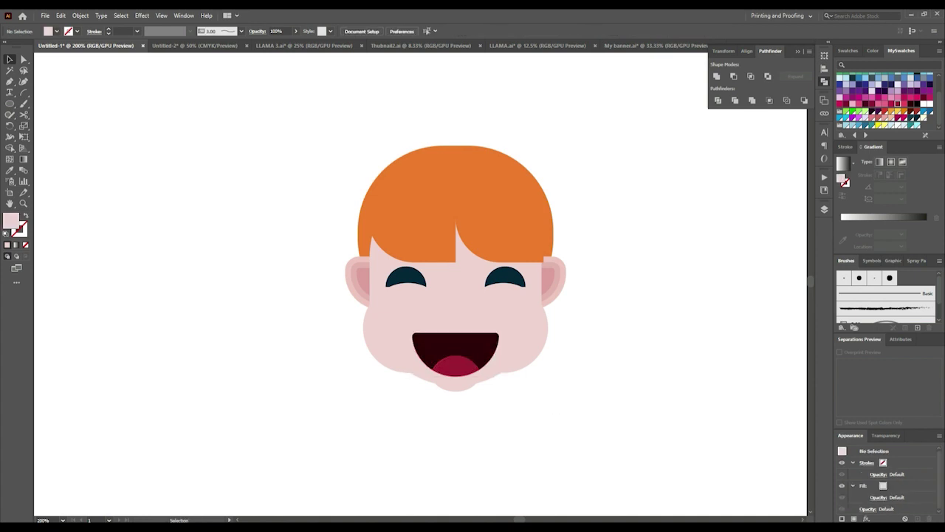
# Draw a circle on the left cheek and fill it light pink
pyautogui.scroll(2, 412, 347)
pyautogui.scroll(1, 395, 312)
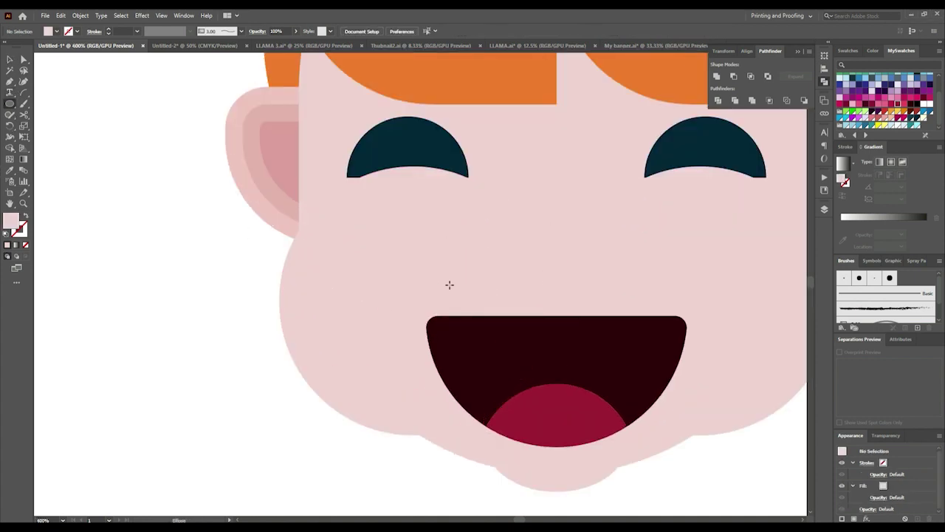
pyautogui.moveTo(420, 290); pyautogui.dragTo(483, 348)
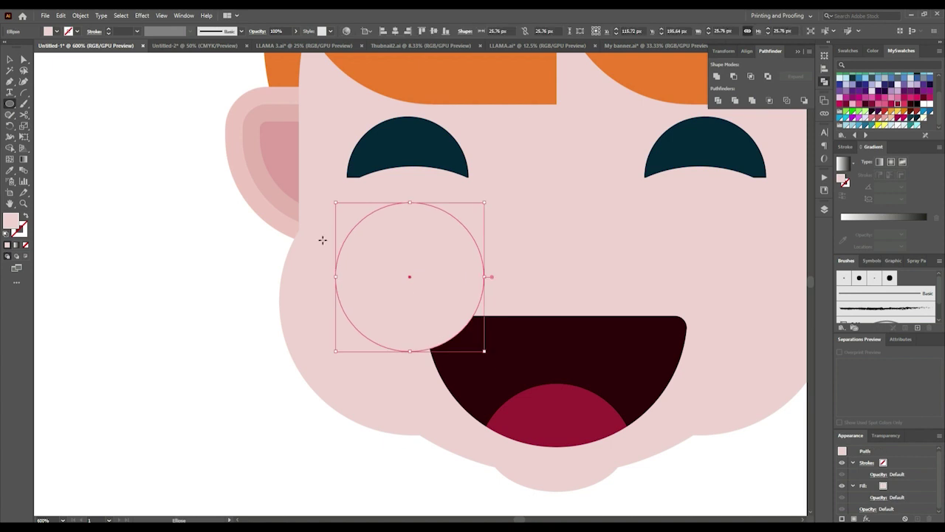
pyautogui.hotkey('ctrl', '0')
pyautogui.scroll(-3, 240, 206)
pyautogui.press('i')
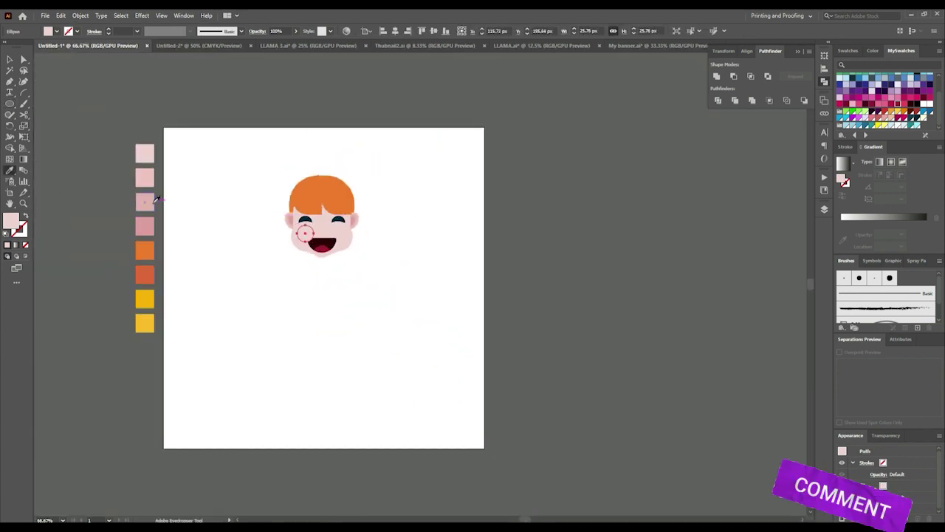
pyautogui.click(147, 189)
pyautogui.press('v')
# Squash the pink circle into an oval blush and copy it to the right cheek
pyautogui.scroll(3, 357, 306)
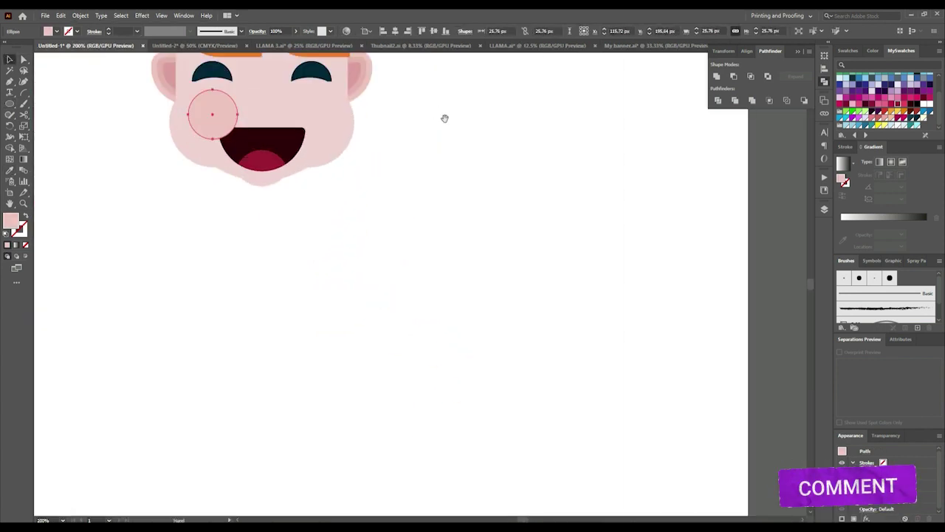
pyautogui.scroll(2, 351, 328)
pyautogui.moveTo(166, 285); pyautogui.dragTo(152, 277)
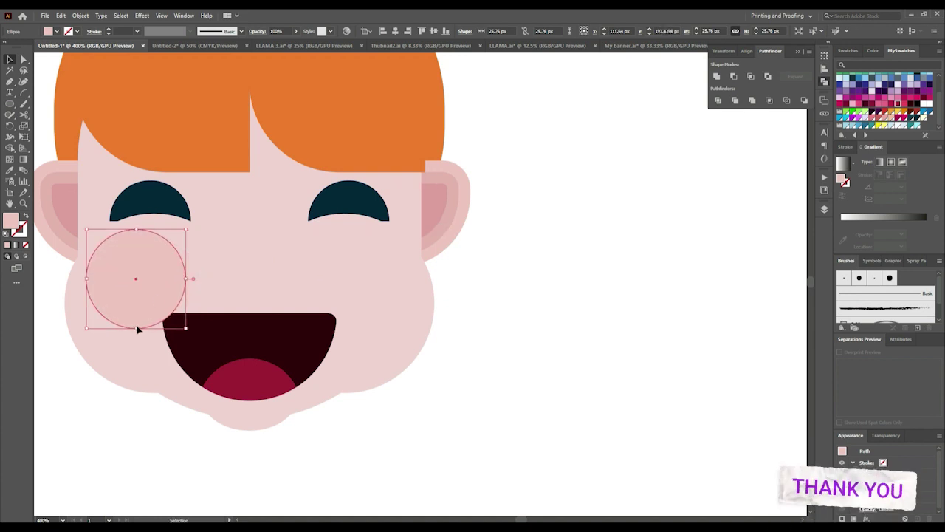
pyautogui.moveTo(136, 328)
pyautogui.mouseDown()
pyautogui.moveTo(137, 304)
pyautogui.moveTo(373, 289)
pyautogui.mouseUp()
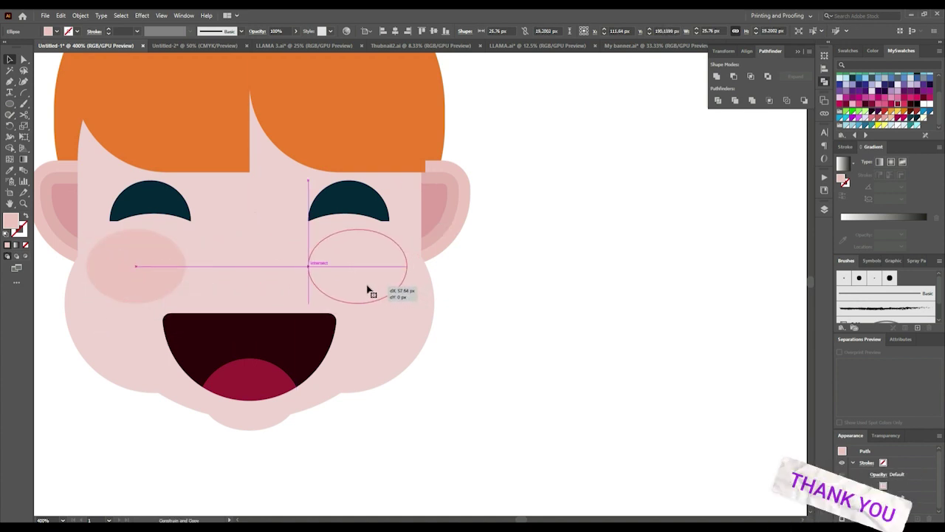
pyautogui.keyDown('shift'); pyautogui.click(200, 288); pyautogui.keyUp('shift')
pyautogui.scroll(-2, 509, 296)
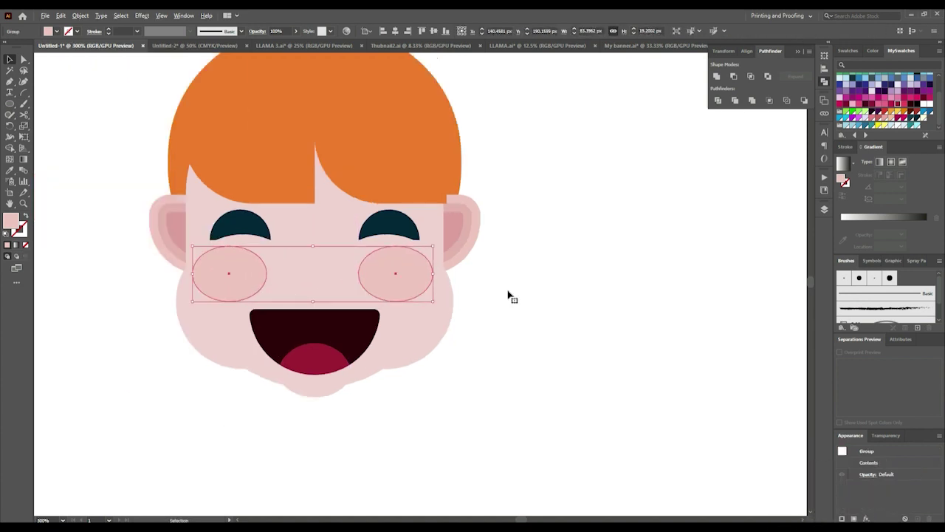
pyautogui.scroll(-1, 508, 296)
pyautogui.click(510, 159)
pyautogui.moveTo(510, 159); pyautogui.dragTo(299, 413)
pyautogui.click(405, 69)
pyautogui.scroll(2, 443, 148)
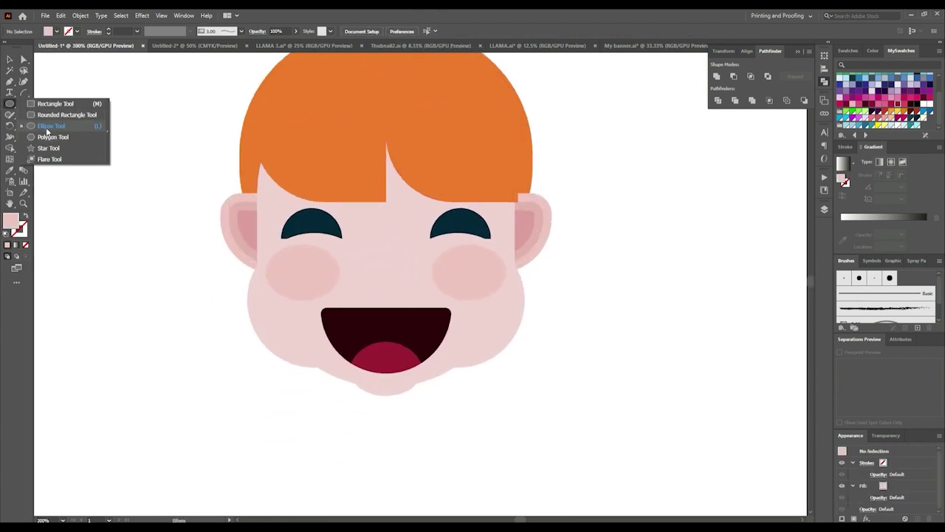
# Draw a small mid-face circle and cut it into a crescent nose with Minus Front
pyautogui.moveTo(13, 109); pyautogui.dragTo(48, 133)
pyautogui.scroll(2, 343, 299)
pyautogui.moveTo(429, 234); pyautogui.dragTo(466, 197)
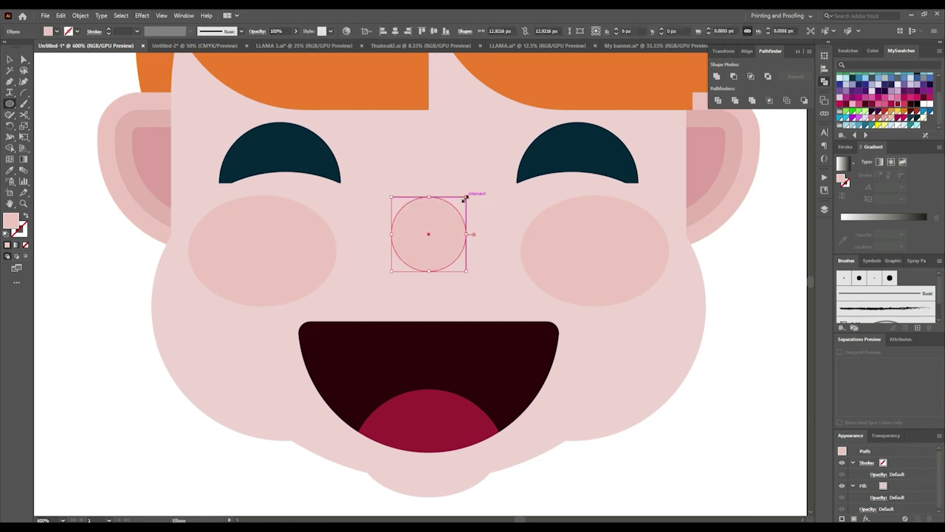
pyautogui.click(8, 60)
pyautogui.moveTo(426, 246); pyautogui.dragTo(438, 241)
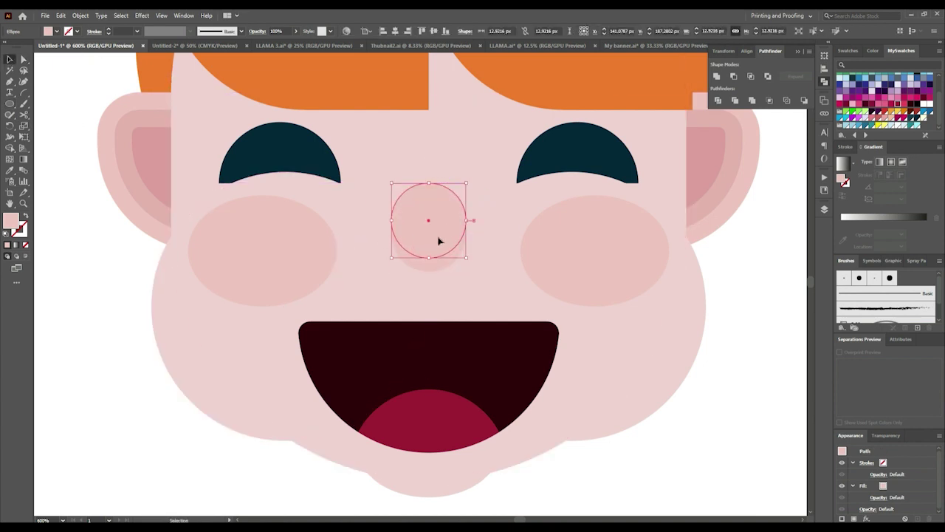
pyautogui.click(11, 170)
pyautogui.moveTo(391, 222); pyautogui.dragTo(466, 143)
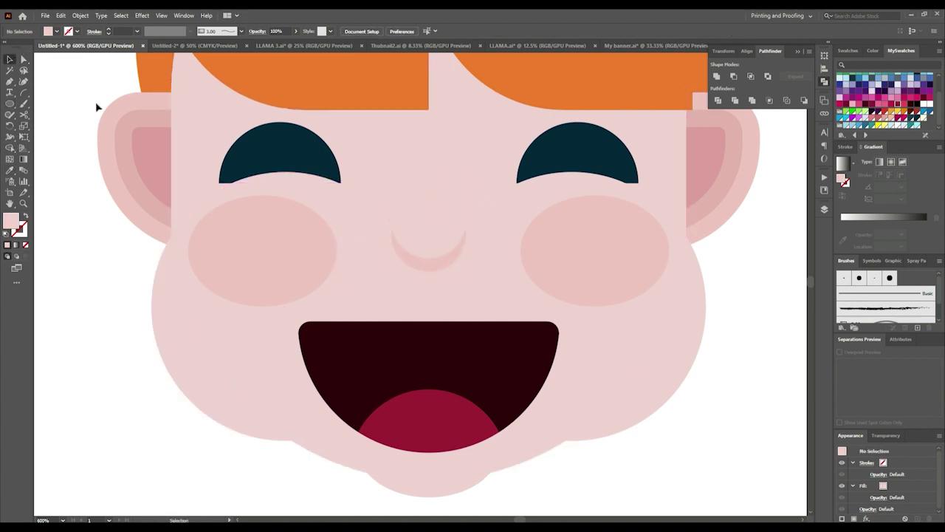
pyautogui.scroll(-2, 182, 135)
pyautogui.scroll(2, 706, 204)
pyautogui.scroll(2, 559, 232)
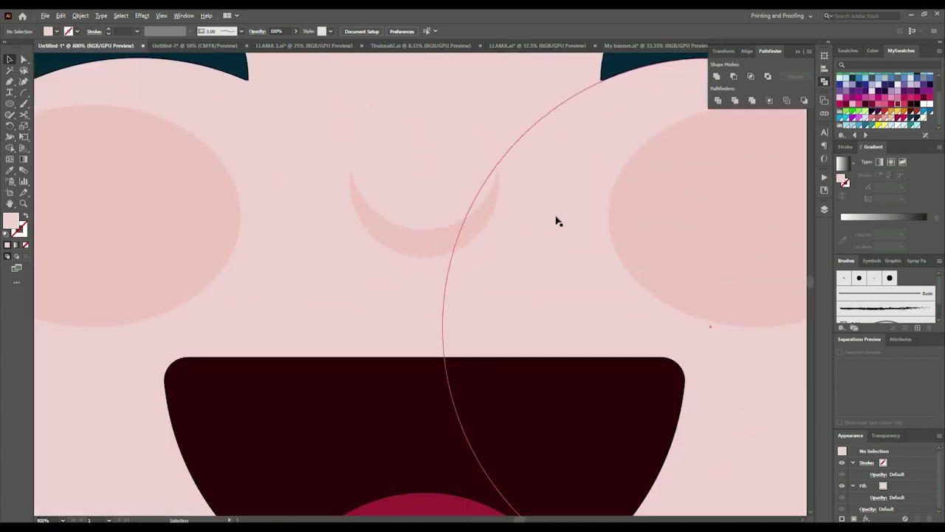
# Draw a tiny nostril dot at the nose's left end in the ear's darker pink
pyautogui.moveTo(9, 104); pyautogui.dragTo(52, 123)
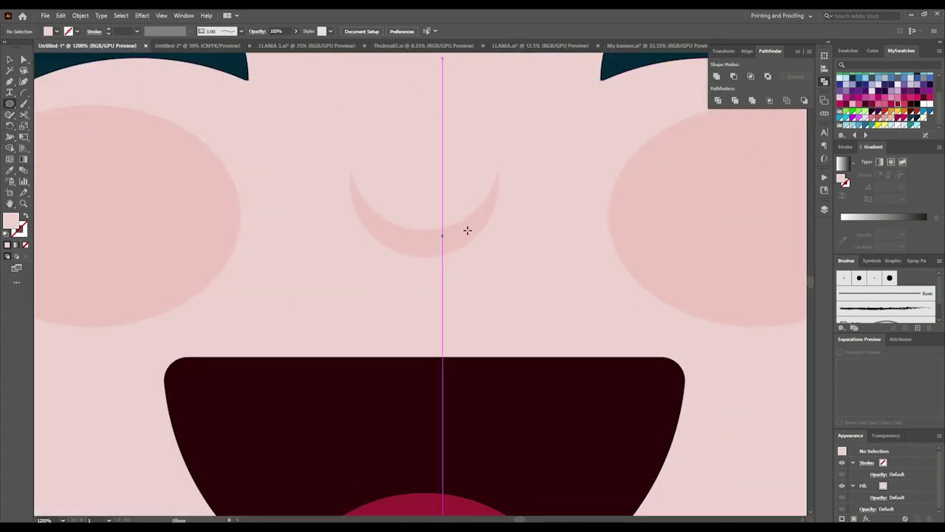
pyautogui.moveTo(380, 232); pyautogui.dragTo(381, 233)
pyautogui.scroll(-4, 137, 141)
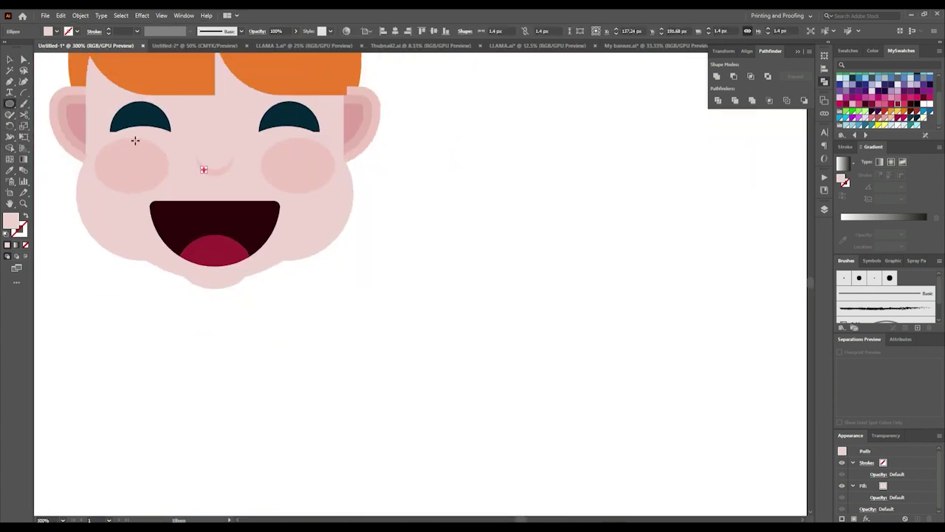
pyautogui.press('i')
pyautogui.click(197, 173)
pyautogui.press('v')
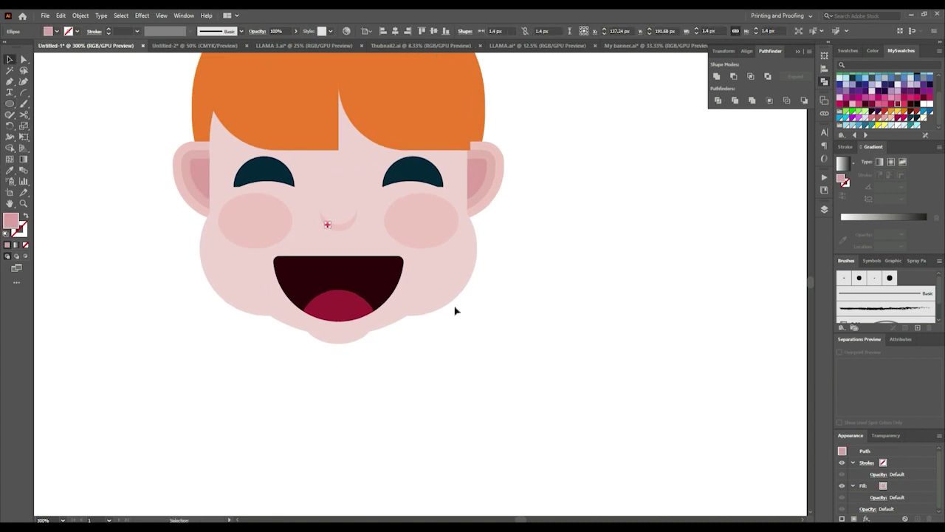
pyautogui.scroll(2, 302, 220)
pyautogui.scroll(2, 316, 208)
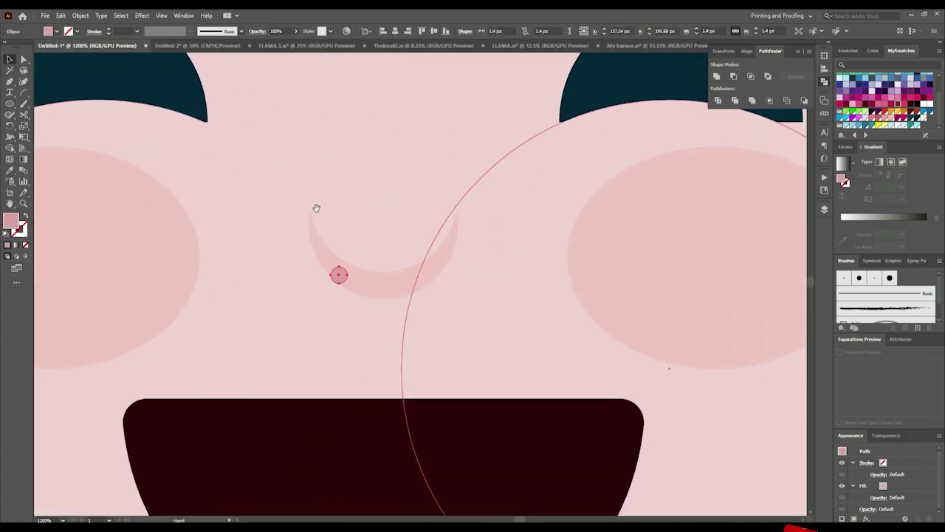
# Copy the nostril dot to the nose's right end
pyautogui.moveTo(340, 275); pyautogui.dragTo(431, 276)
pyautogui.keyDown('shift'); pyautogui.click(349, 282); pyautogui.keyUp('shift')
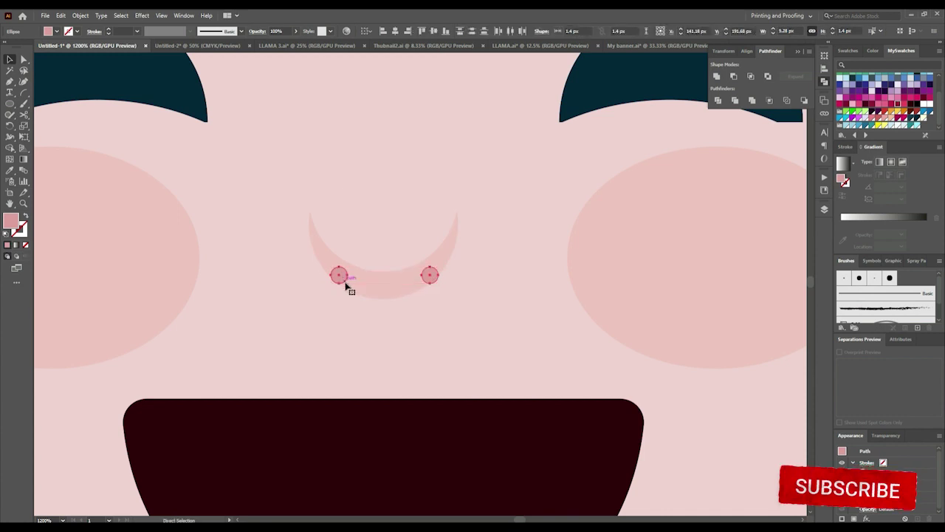
pyautogui.keyDown('shift'); pyautogui.click(380, 256); pyautogui.keyUp('shift')
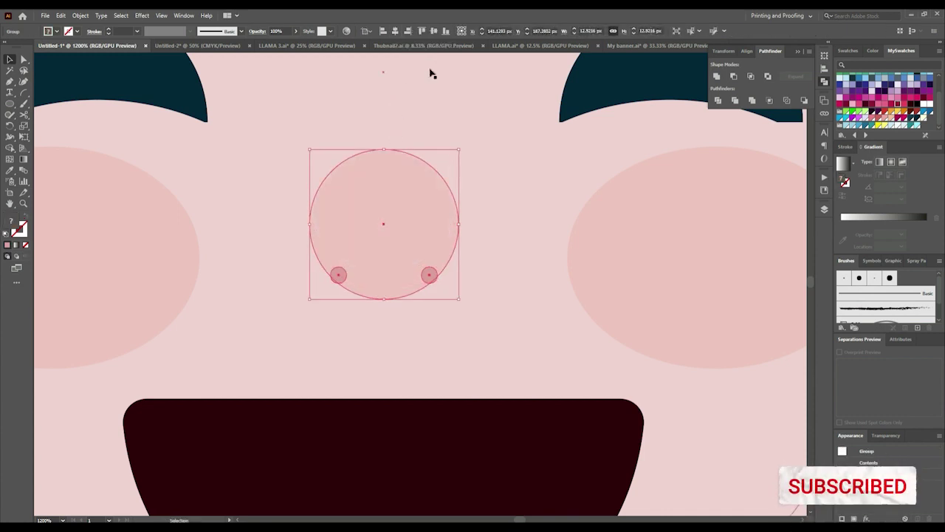
pyautogui.press('a')
pyautogui.hotkey('ctrl', '0')
pyautogui.click(696, 155)
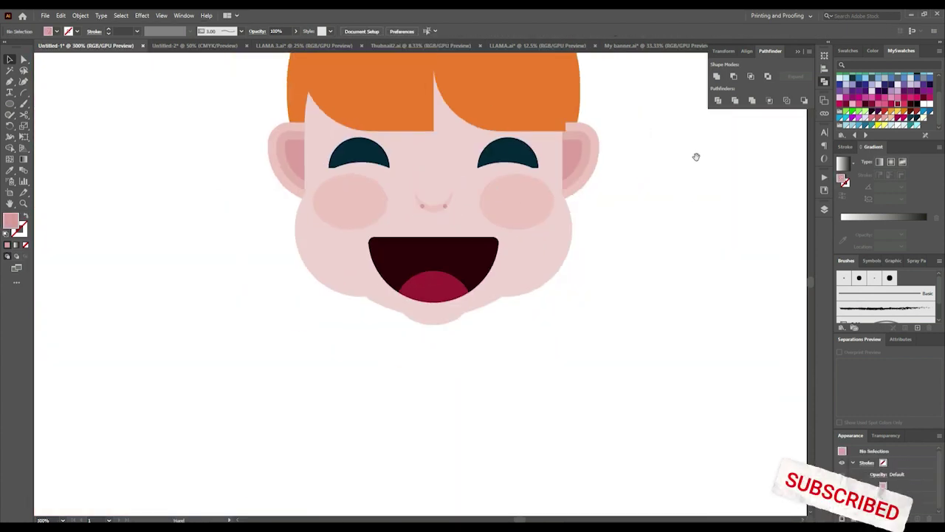
pyautogui.moveTo(640, 81); pyautogui.dragTo(363, 373)
pyautogui.click(698, 321)
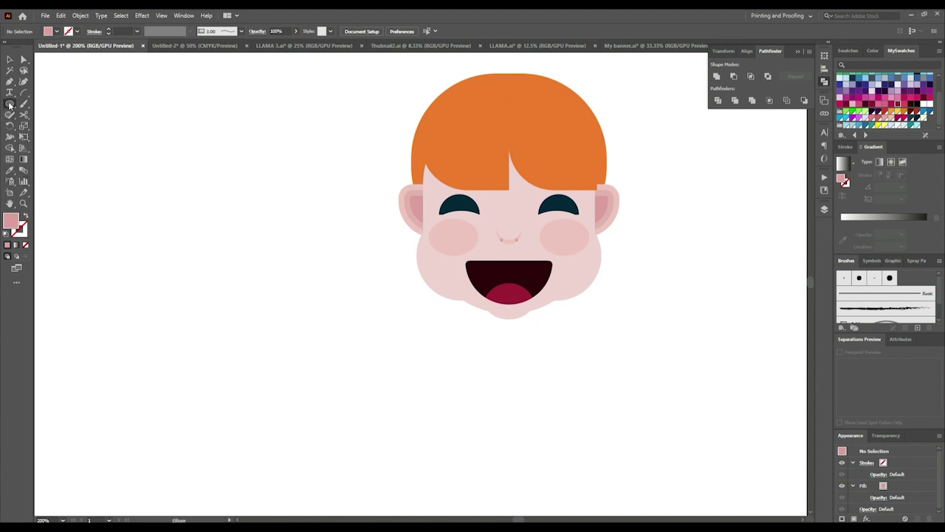
# Draw a tall rounded rectangle under the chin as a neck in the skin pink
pyautogui.moveTo(10, 105); pyautogui.dragTo(59, 115)
pyautogui.moveTo(496, 309); pyautogui.dragTo(537, 370)
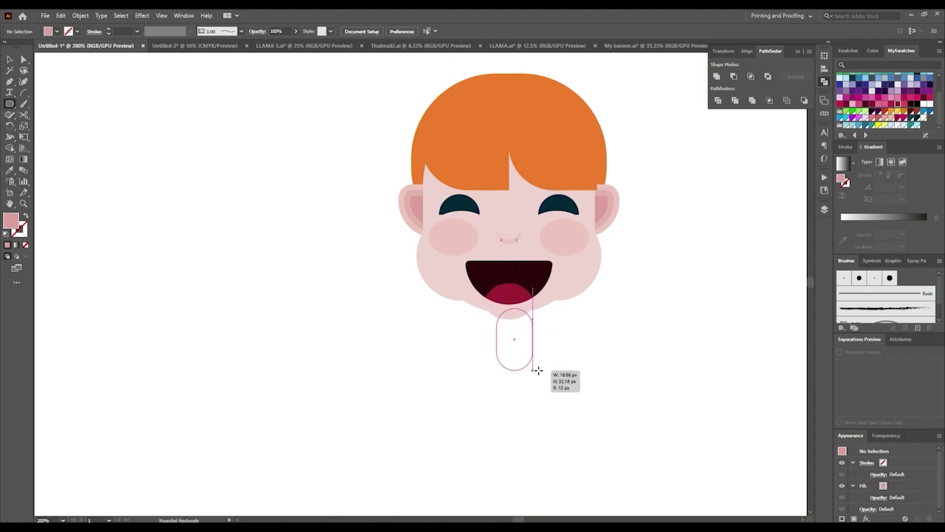
pyautogui.click(9, 170)
pyautogui.click(415, 191)
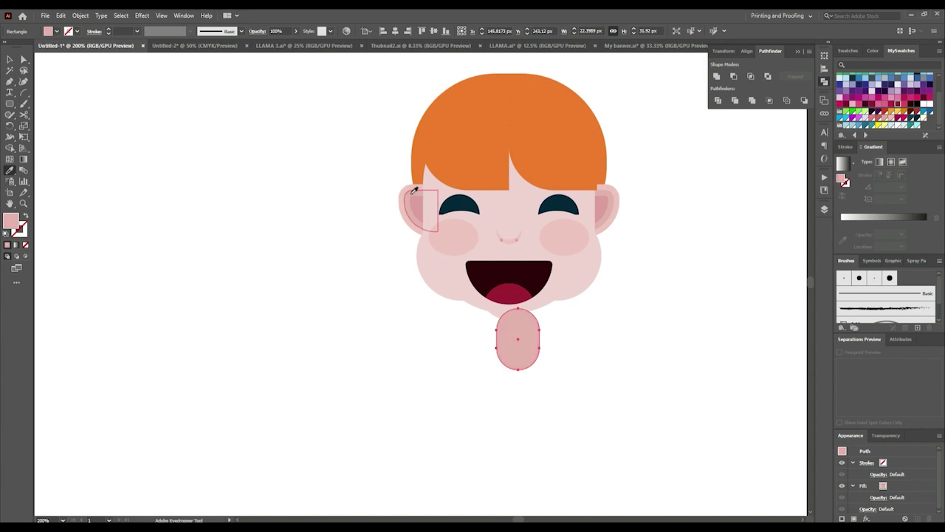
pyautogui.click(24, 60)
pyautogui.moveTo(520, 353); pyautogui.dragTo(508, 344)
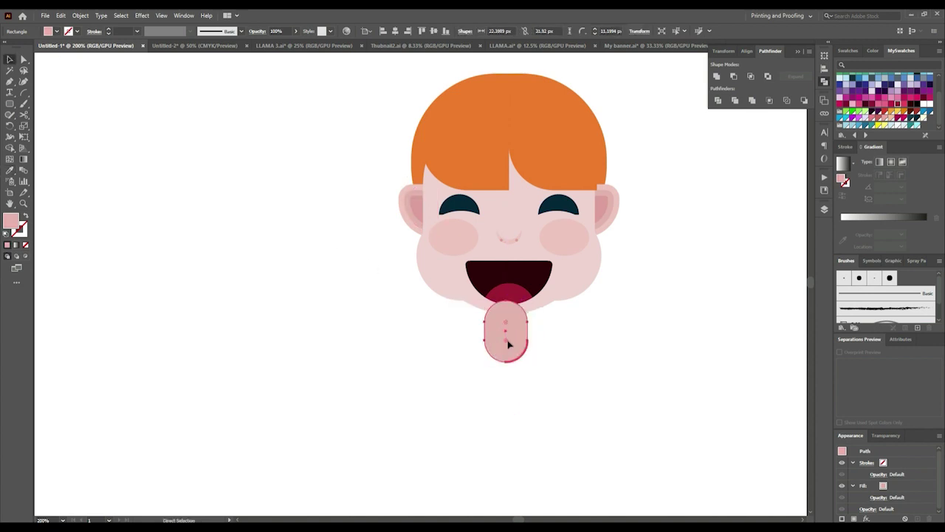
pyautogui.press('i')
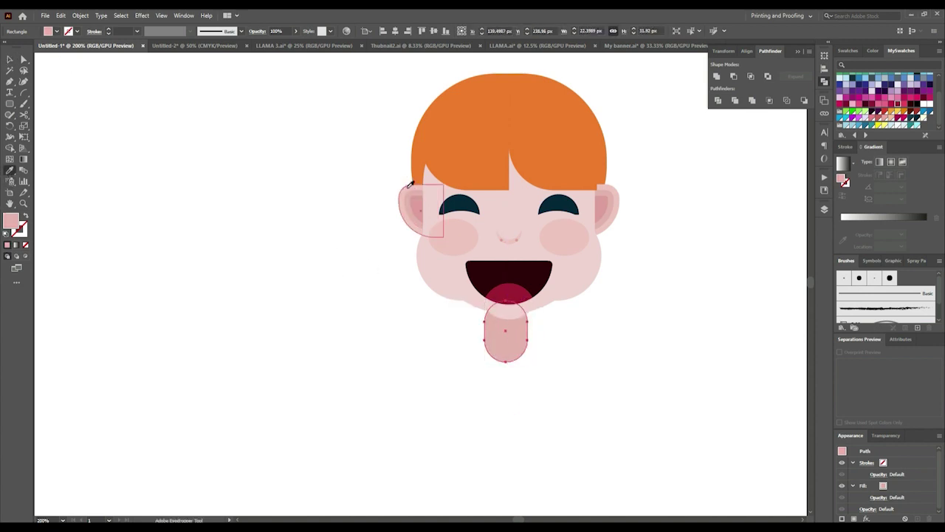
pyautogui.press('v')
pyautogui.hotkey('ctrl', '=')
pyautogui.hotkey('ctrl', '=')
pyautogui.hotkey('ctrl', '=')
pyautogui.moveTo(540, 393); pyautogui.dragTo(542, 377)
# Fully round the neck's bottom corners
pyautogui.moveTo(507, 315); pyautogui.dragTo(594, 207)
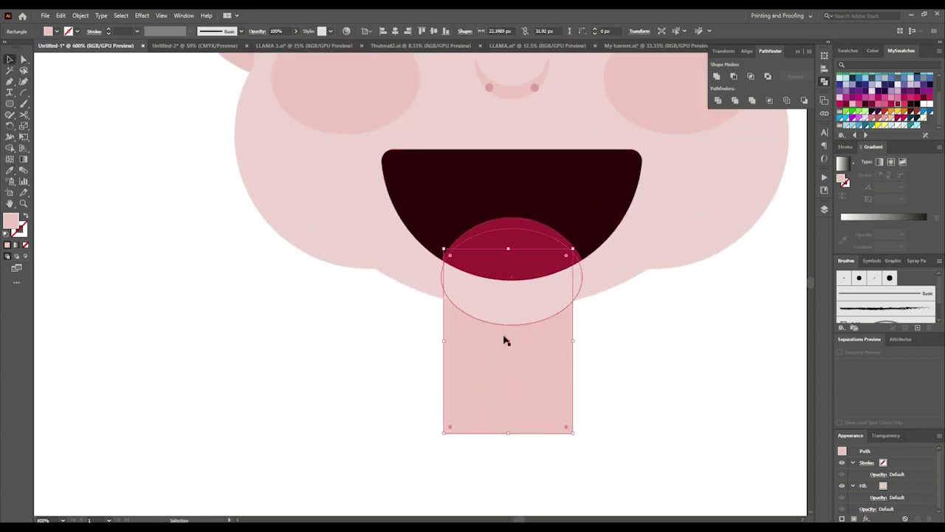
pyautogui.moveTo(566, 427); pyautogui.dragTo(576, 295)
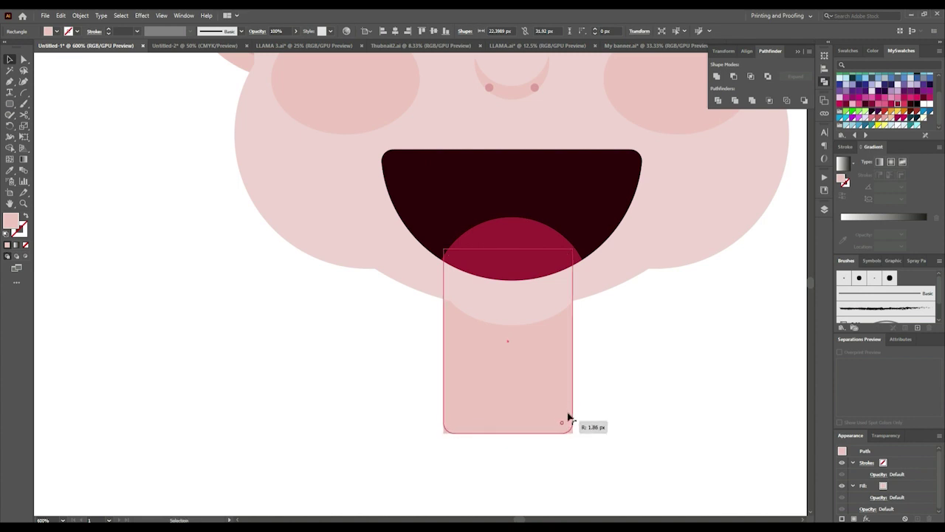
pyautogui.click(641, 389)
pyautogui.hotkey('ctrl', '-')
pyautogui.hotkey('ctrl', '-')
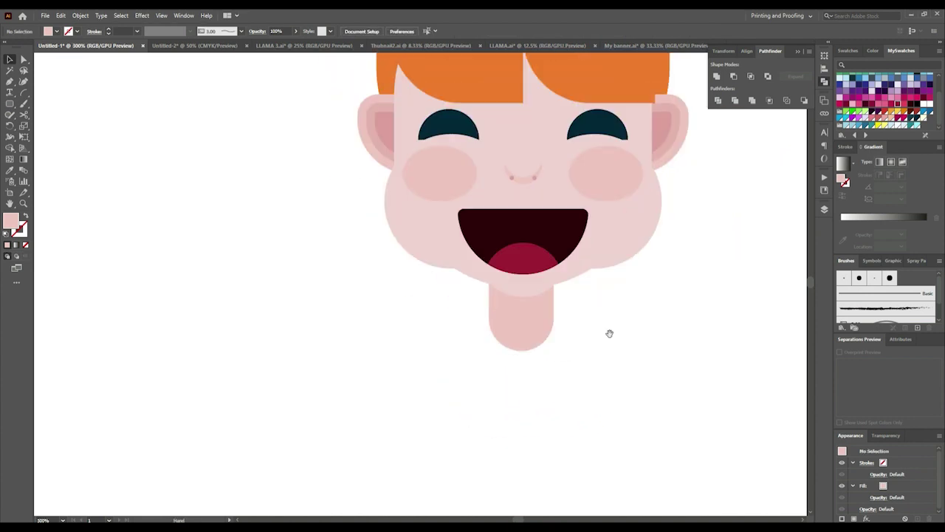
pyautogui.moveTo(10, 103); pyautogui.dragTo(23, 116)
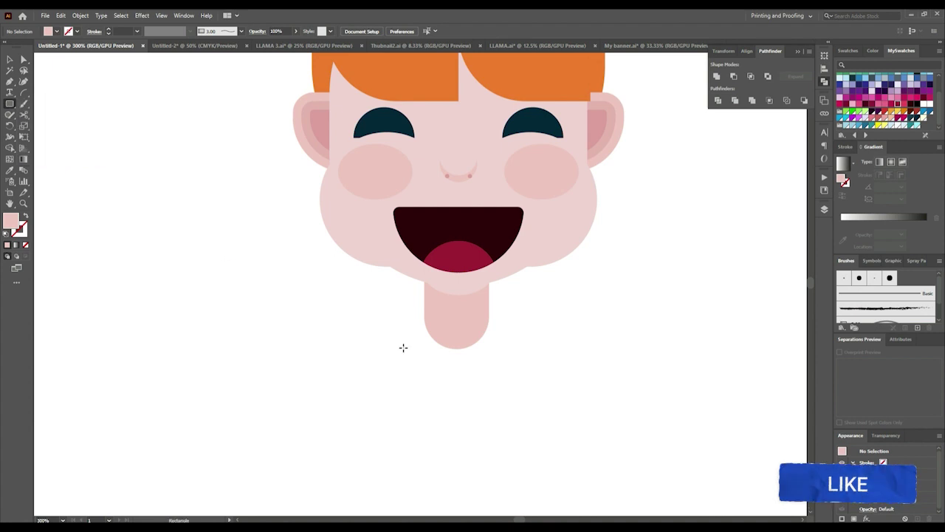
# Draw a wide torso rectangle below the neck and round its top corners
pyautogui.moveTo(370, 323); pyautogui.dragTo(565, 451)
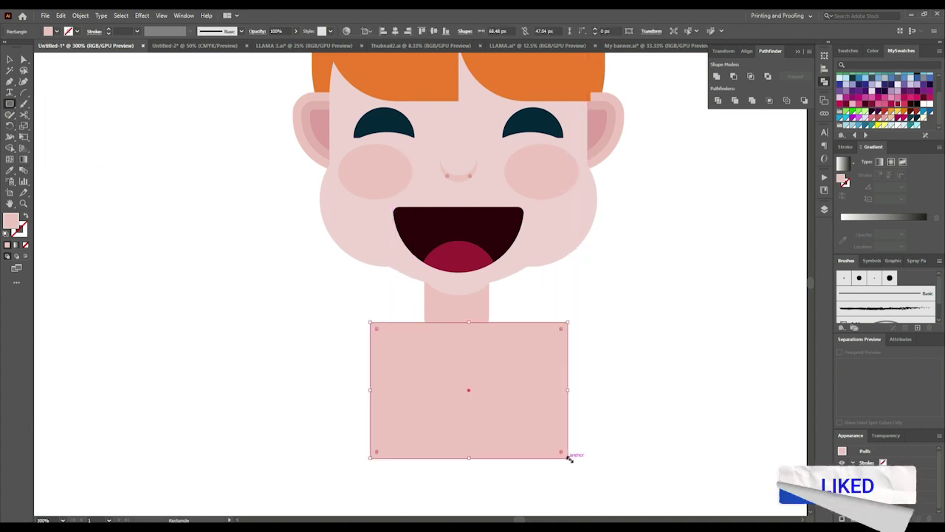
pyautogui.scroll(1, 288, 170)
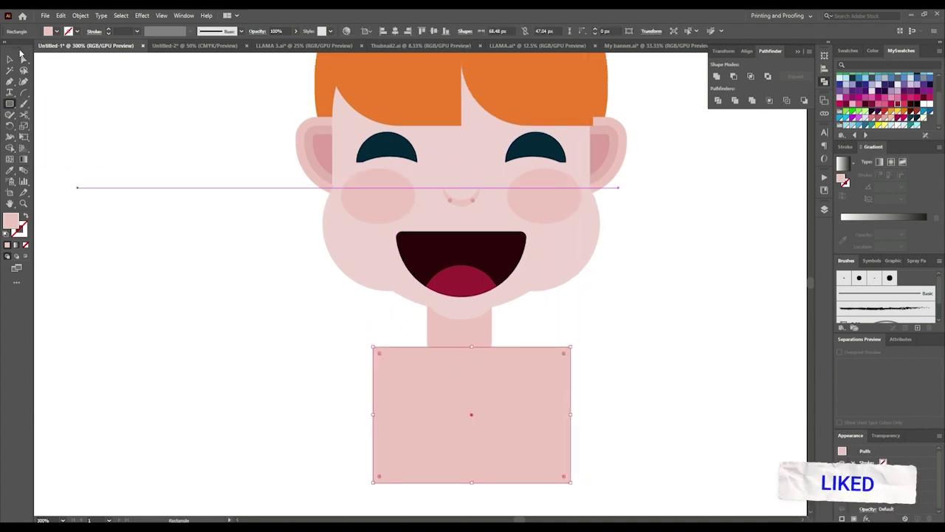
pyautogui.press('a')
pyautogui.click(373, 346)
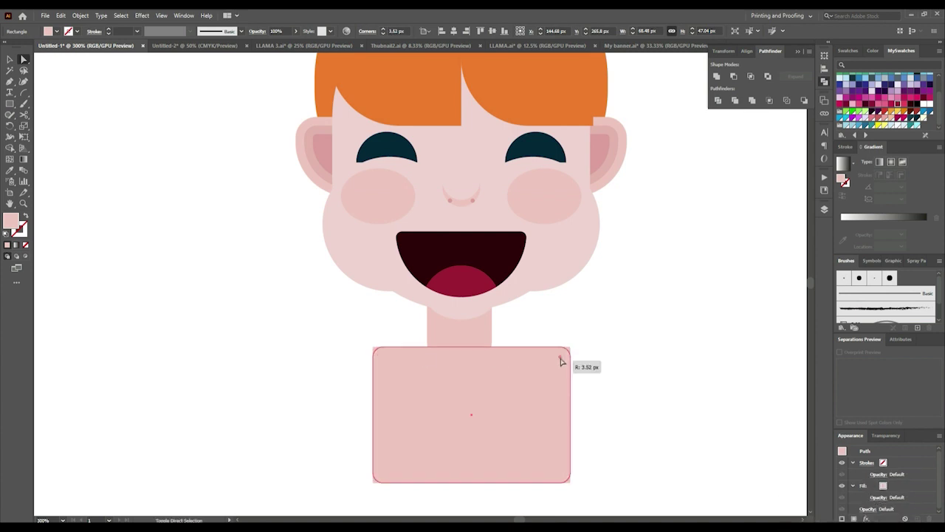
pyautogui.moveTo(563, 353); pyautogui.dragTo(566, 356)
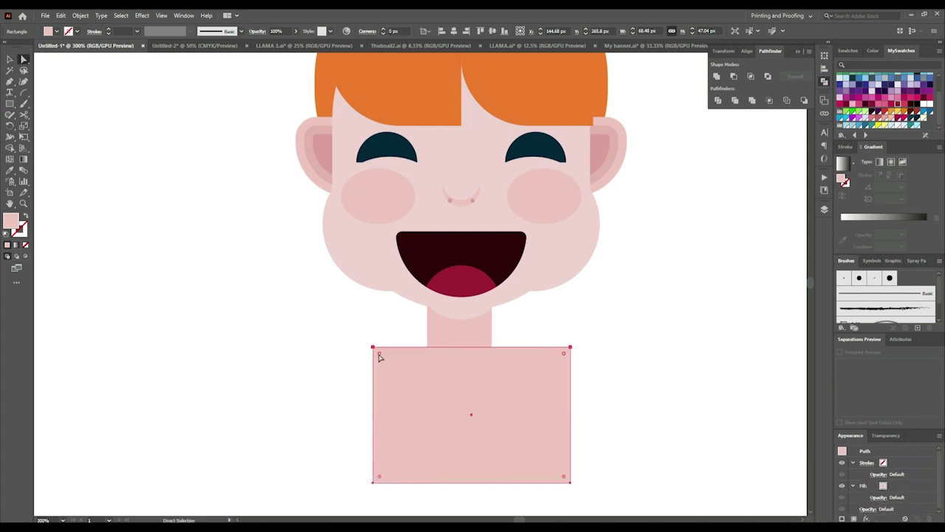
pyautogui.moveTo(380, 357); pyautogui.dragTo(394, 378)
pyautogui.keyDown('alt'); pyautogui.scroll(-2, 342, 313); pyautogui.keyUp('alt')
# Fill the torso purple to form the shirt
pyautogui.press('v')
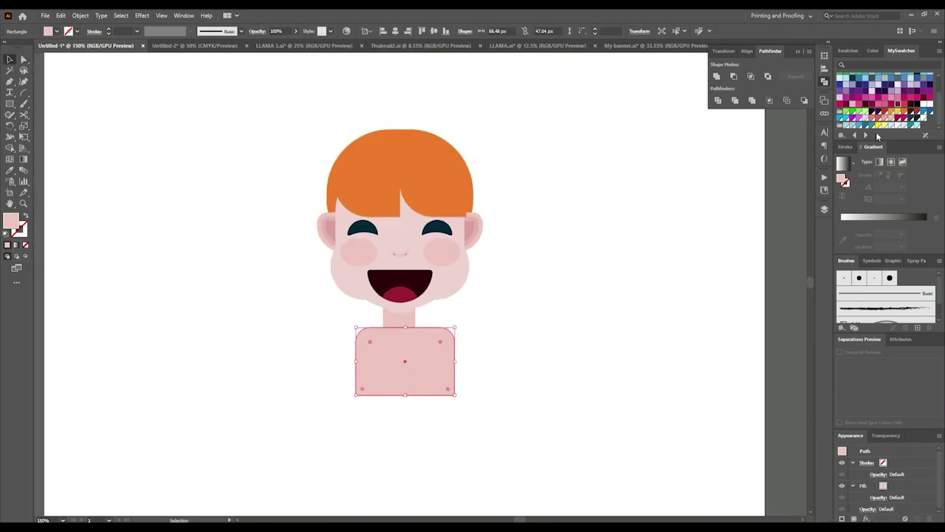
pyautogui.click(908, 91)
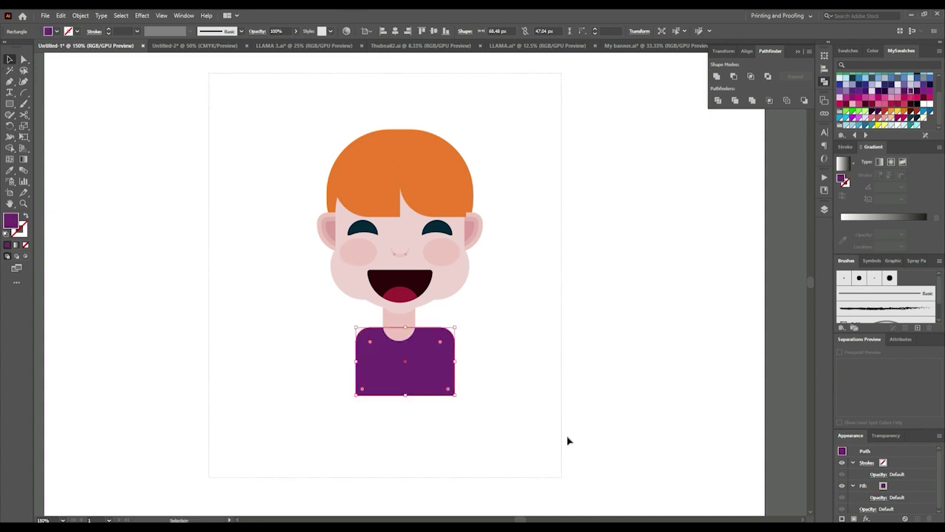
pyautogui.hotkey('ctrl', 'a')
pyautogui.click(507, 389)
pyautogui.scroll(-3, 506, 390)
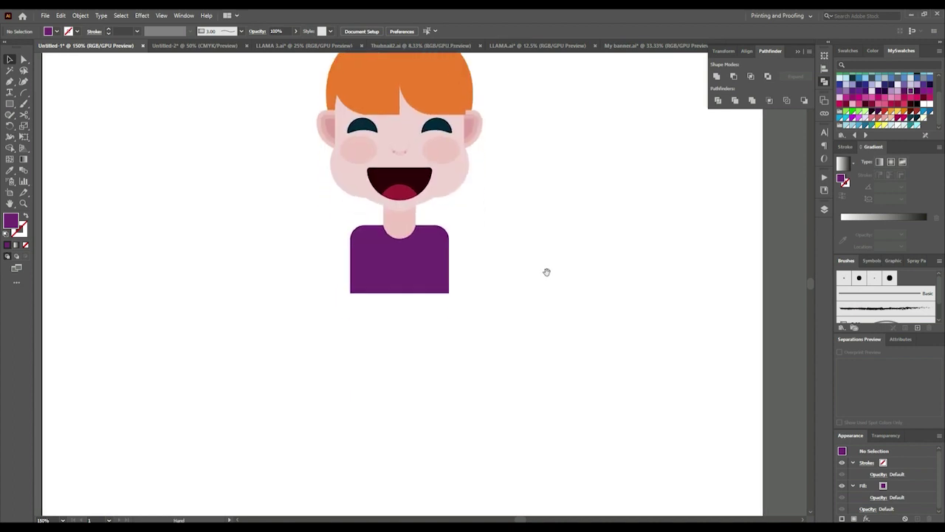
pyautogui.scroll(-1, 547, 270)
pyautogui.moveTo(10, 103); pyautogui.dragTo(44, 121)
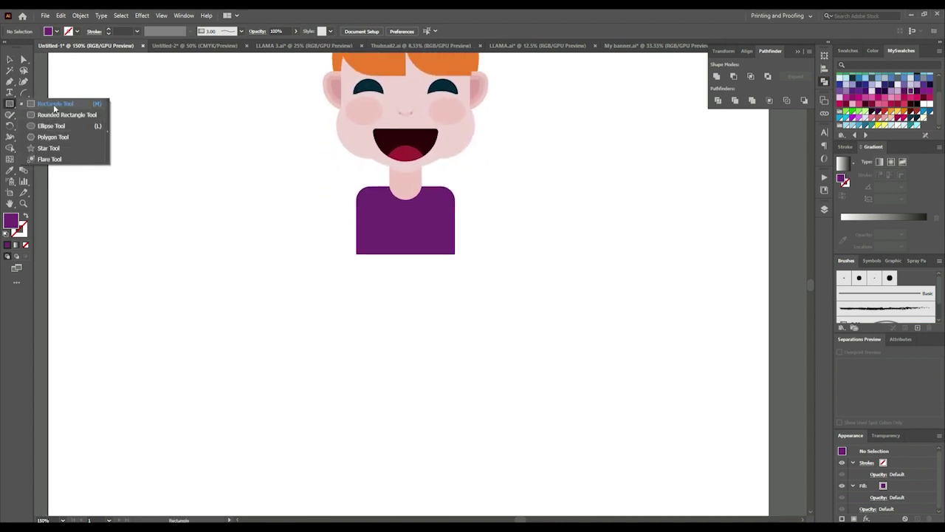
# Draw a wide rectangle over the shirt and fill it light grey
pyautogui.click(54, 104)
pyautogui.moveTo(311, 200)
pyautogui.mouseDown()
pyautogui.moveTo(553, 350)
pyautogui.moveTo(567, 349)
pyautogui.mouseUp()
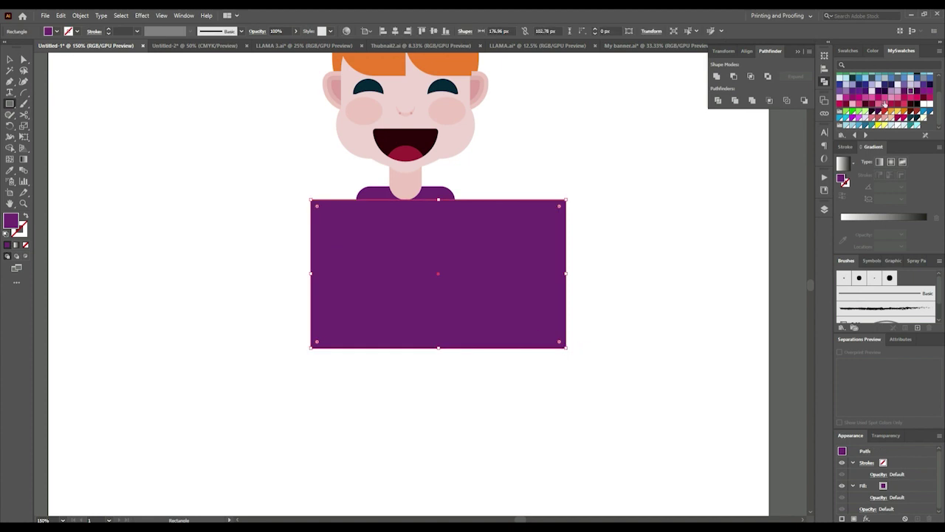
pyautogui.scroll(3, 885, 104)
pyautogui.click(846, 114)
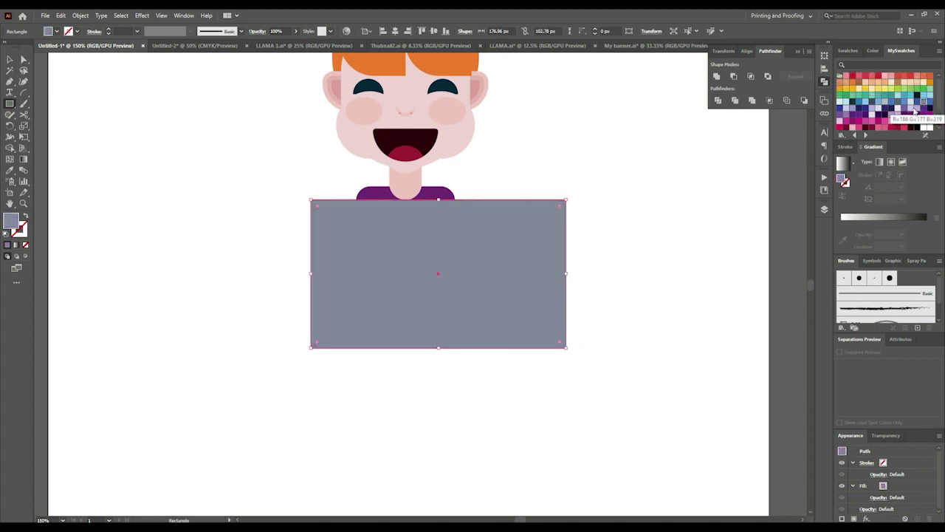
pyautogui.click(886, 104)
pyautogui.click(847, 51)
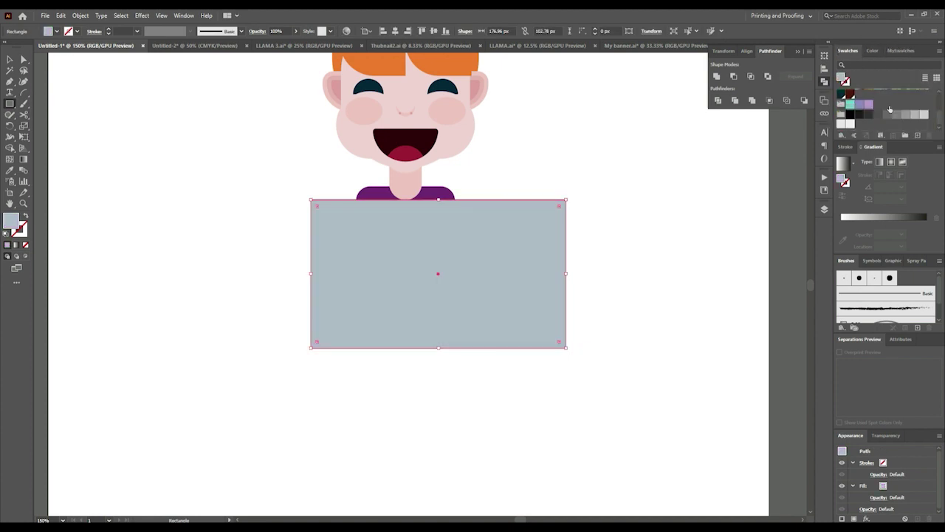
pyautogui.click(906, 115)
pyautogui.click(916, 114)
# Round the top corners of the grey laptop lid
pyautogui.press('a')
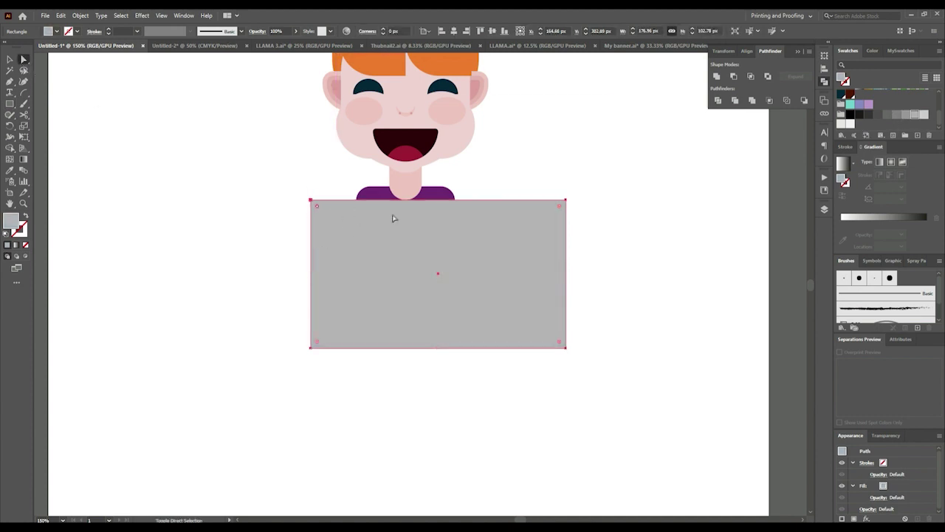
pyautogui.moveTo(559, 209); pyautogui.dragTo(552, 218)
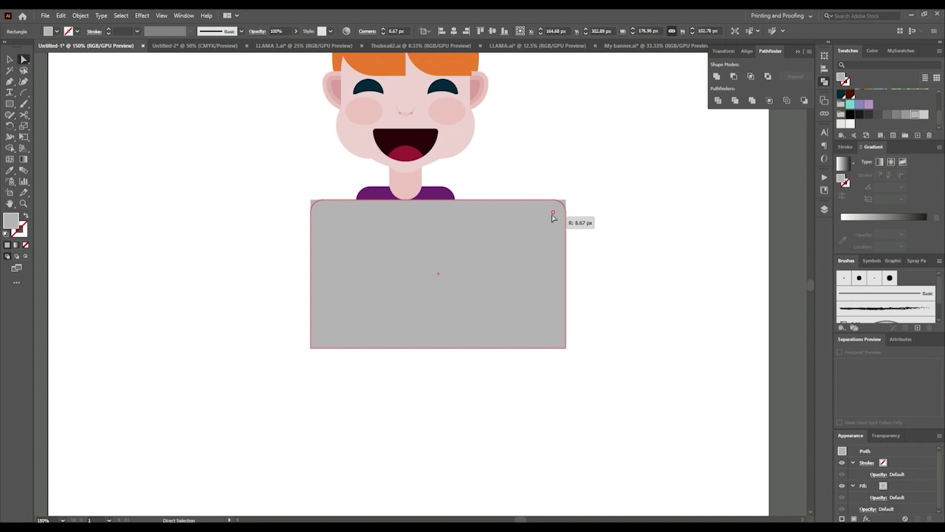
pyautogui.click(618, 218)
pyautogui.moveTo(9, 103); pyautogui.dragTo(37, 123)
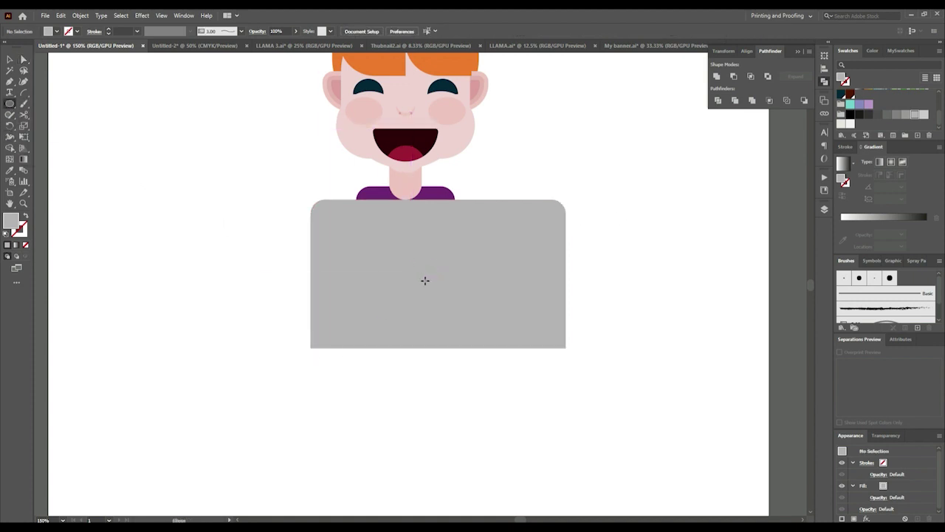
# Build the white apple body by uniting two overlapping circles, then narrow it
pyautogui.moveTo(422, 285); pyautogui.dragTo(443, 264)
pyautogui.click(849, 124)
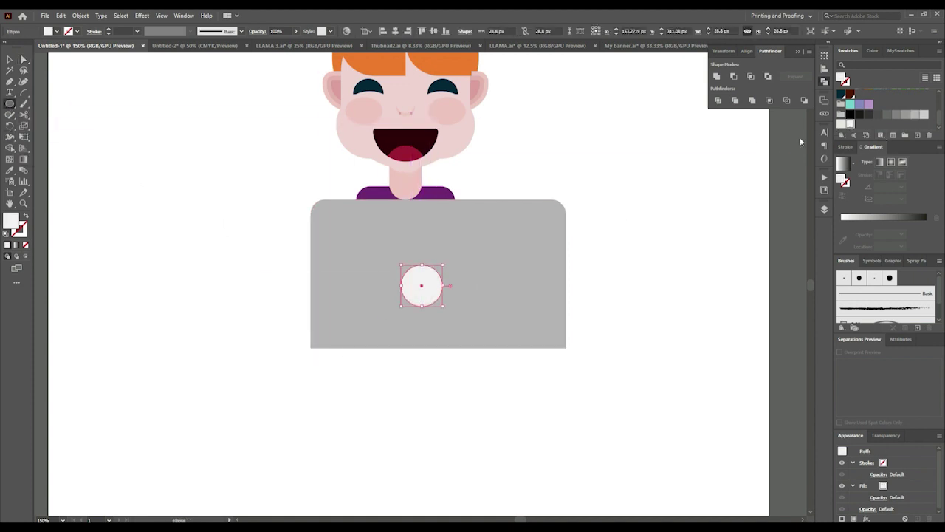
pyautogui.click(10, 59)
pyautogui.scroll(1, 433, 296)
pyautogui.scroll(1, 437, 300)
pyautogui.moveTo(438, 302)
pyautogui.mouseDown()
pyautogui.moveTo(458, 307)
pyautogui.moveTo(470, 278)
pyautogui.mouseUp()
pyautogui.keyDown('shift'); pyautogui.click(392, 295); pyautogui.keyUp('shift')
pyautogui.click(716, 76)
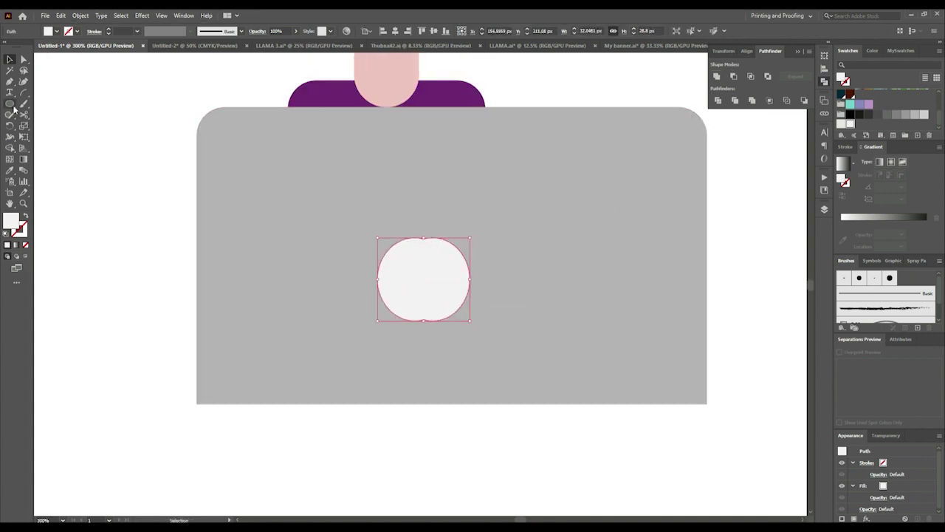
pyautogui.moveTo(9, 103); pyautogui.dragTo(59, 127)
pyautogui.scroll(2, 435, 243)
# Cut bite notches from the apple's right edge with merged small circles and Minus Front
pyautogui.moveTo(470, 252); pyautogui.dragTo(487, 236)
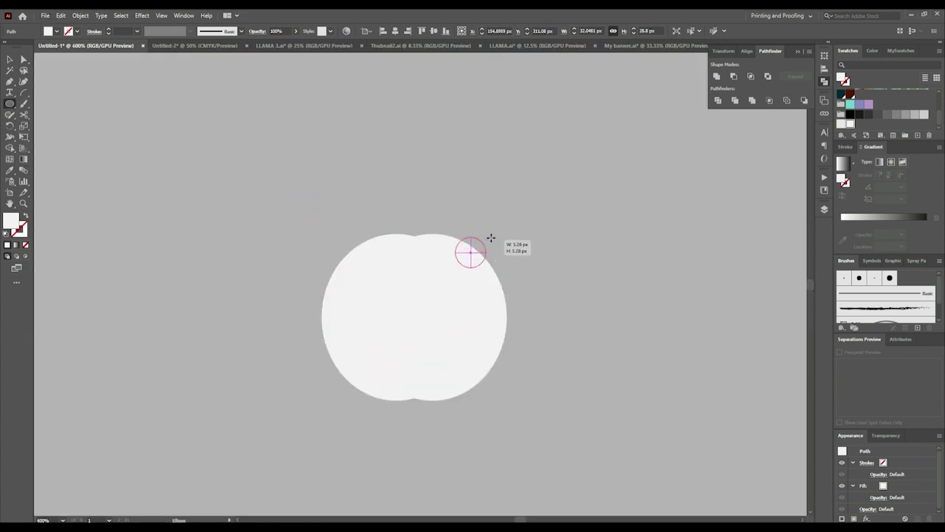
pyautogui.click(9, 59)
pyautogui.scroll(1, 518, 297)
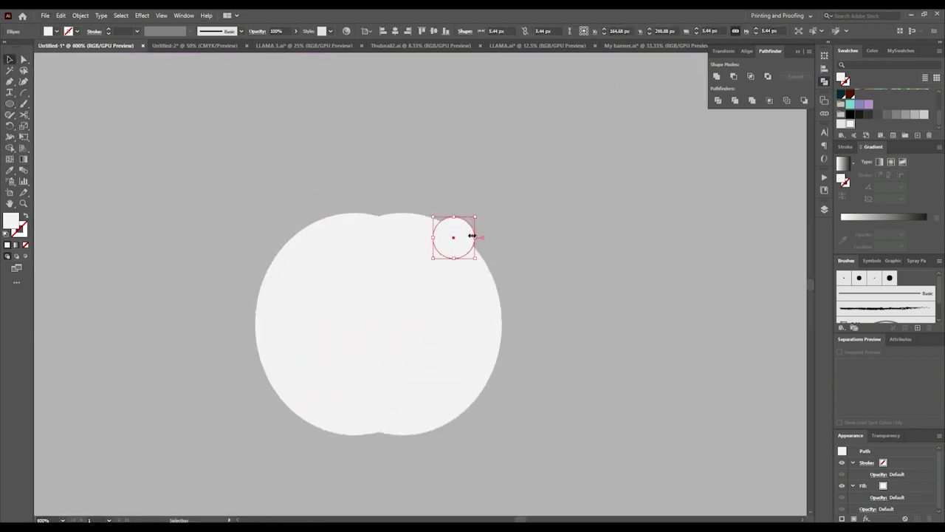
pyautogui.moveTo(469, 249); pyautogui.dragTo(499, 298)
pyautogui.moveTo(477, 264); pyautogui.dragTo(473, 269)
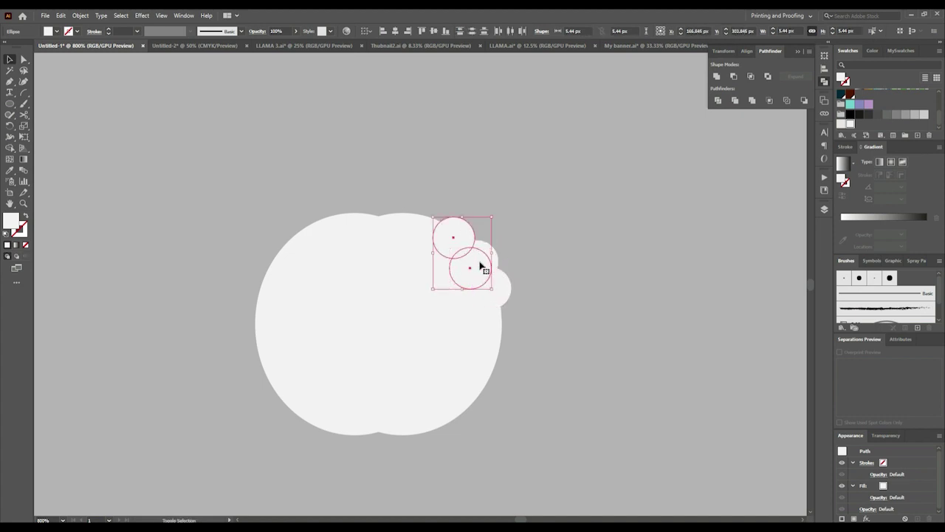
pyautogui.keyDown('shift'); pyautogui.click(504, 274); pyautogui.keyUp('shift')
pyautogui.click(716, 76)
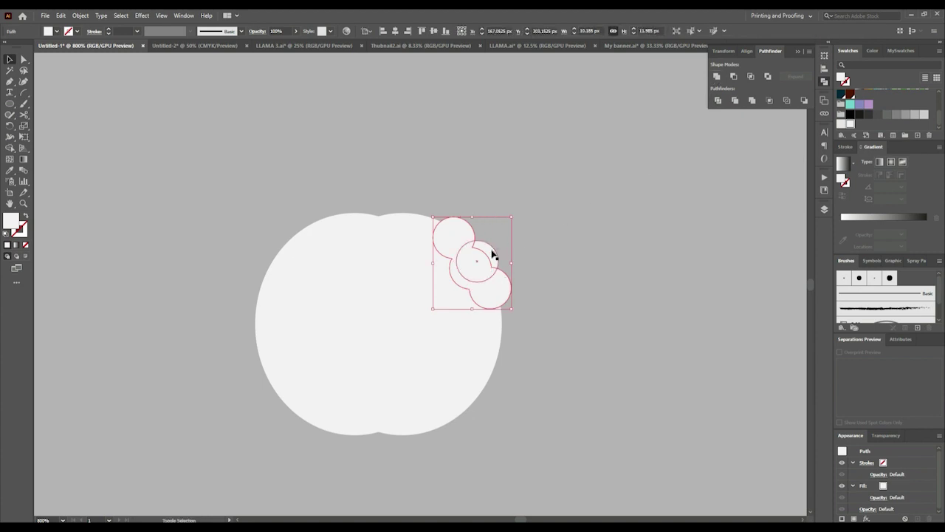
pyautogui.keyDown('shift'); pyautogui.click(325, 268); pyautogui.keyUp('shift')
pyautogui.click(733, 76)
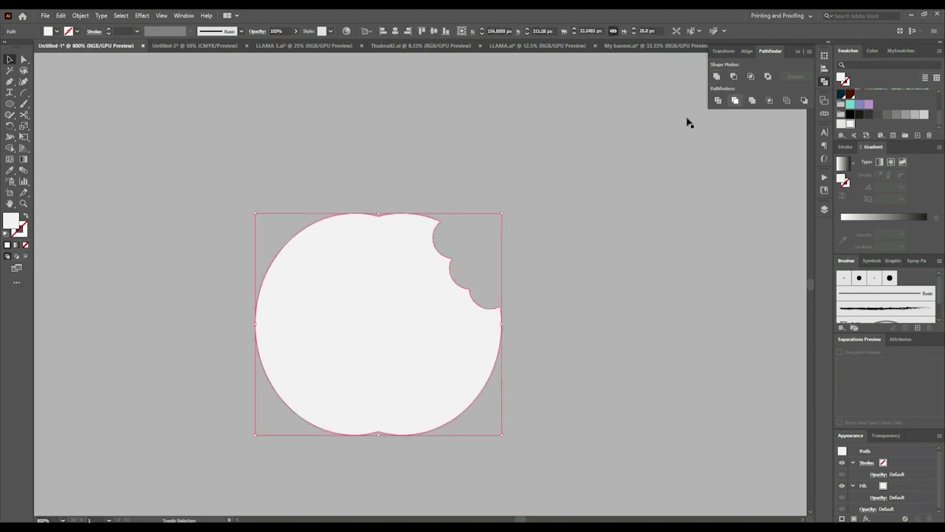
# Pull the apple's top anchor point down into a notch with Direct Selection
pyautogui.scroll(-2, 612, 135)
pyautogui.press('a')
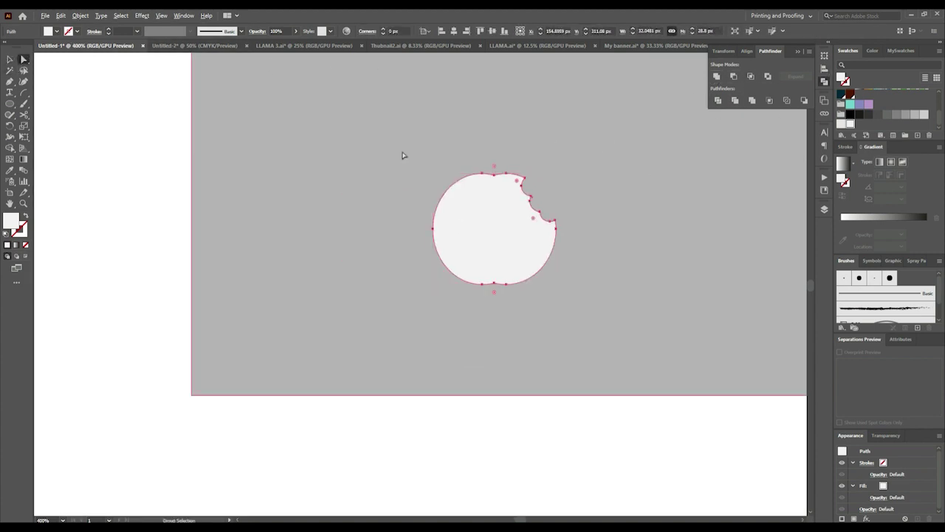
pyautogui.scroll(2, 403, 152)
pyautogui.click(585, 200)
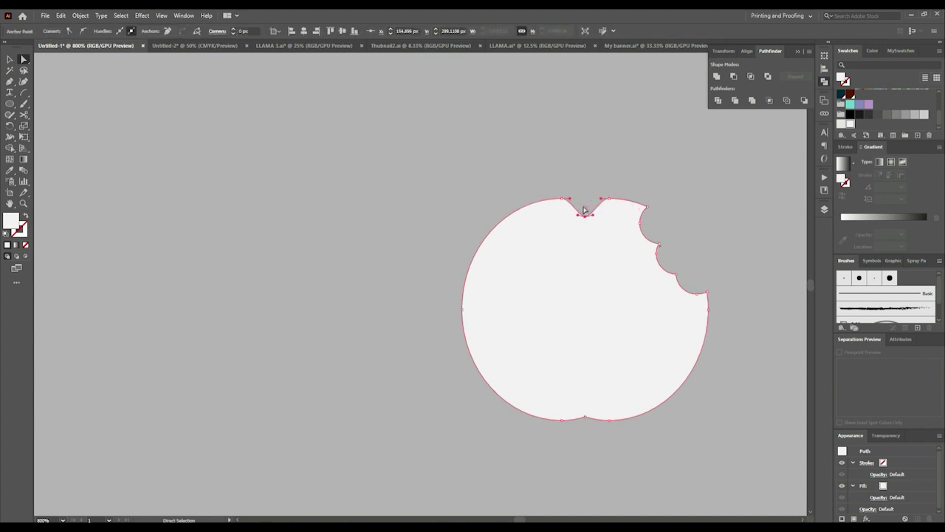
pyautogui.moveTo(585, 185); pyautogui.dragTo(618, 180)
pyautogui.scroll(-5, 618, 180)
# Centre the logo on the laptop and move both under the boy's head
pyautogui.click(481, 480)
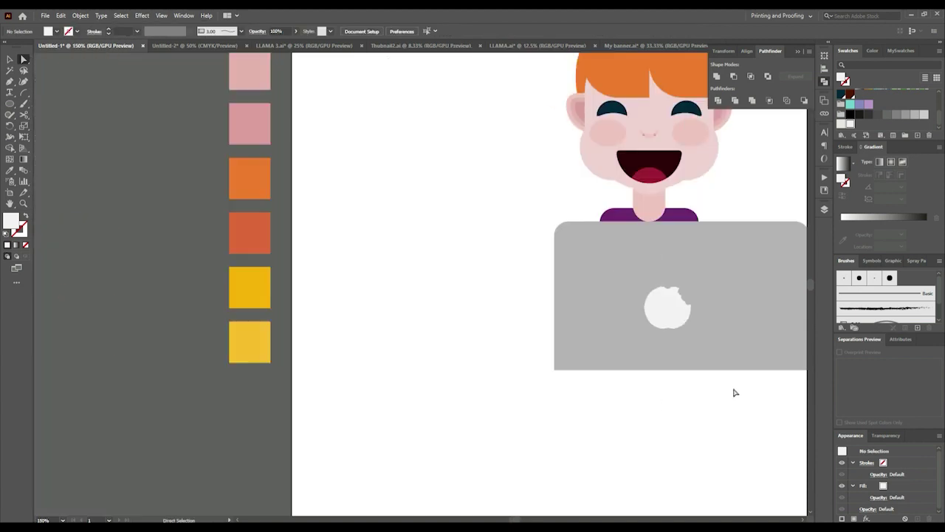
pyautogui.hscroll(3, 734, 392)
pyautogui.click(453, 302)
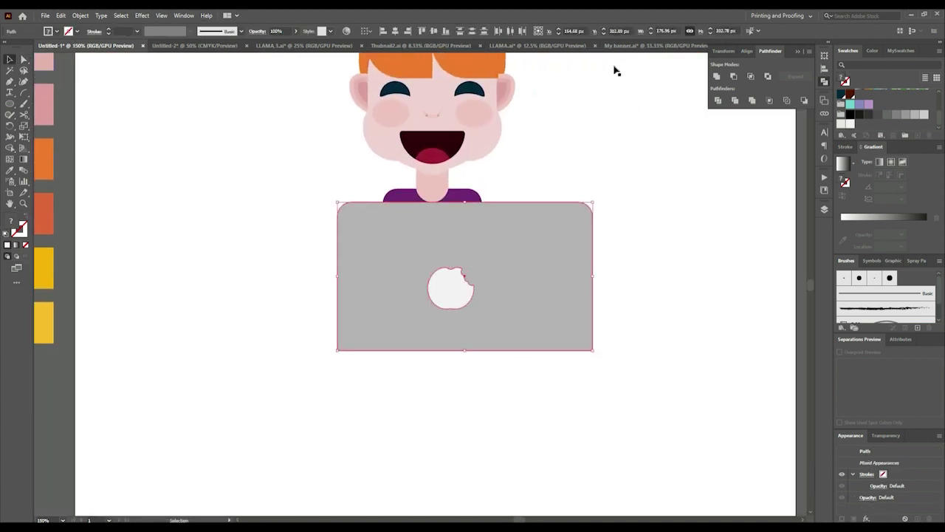
pyautogui.click(395, 31)
pyautogui.click(703, 296)
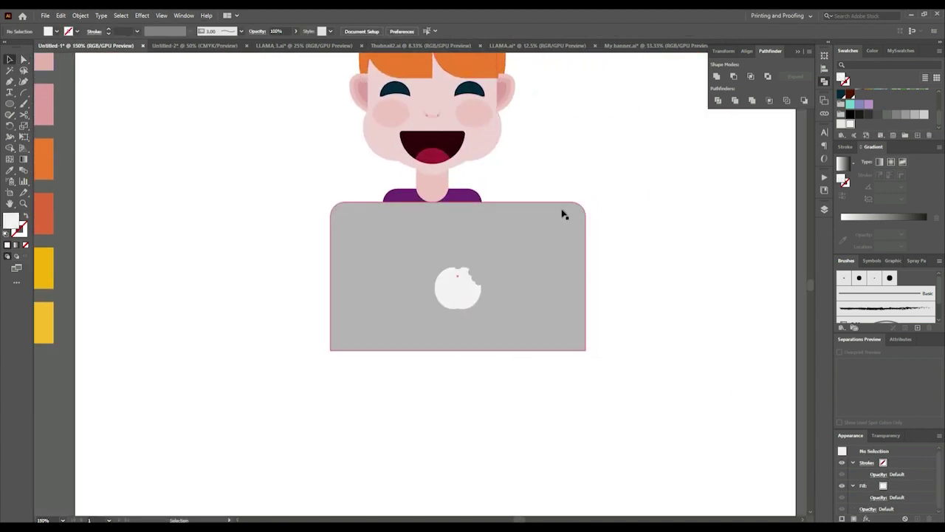
pyautogui.moveTo(512, 288); pyautogui.dragTo(487, 288)
pyautogui.click(562, 224)
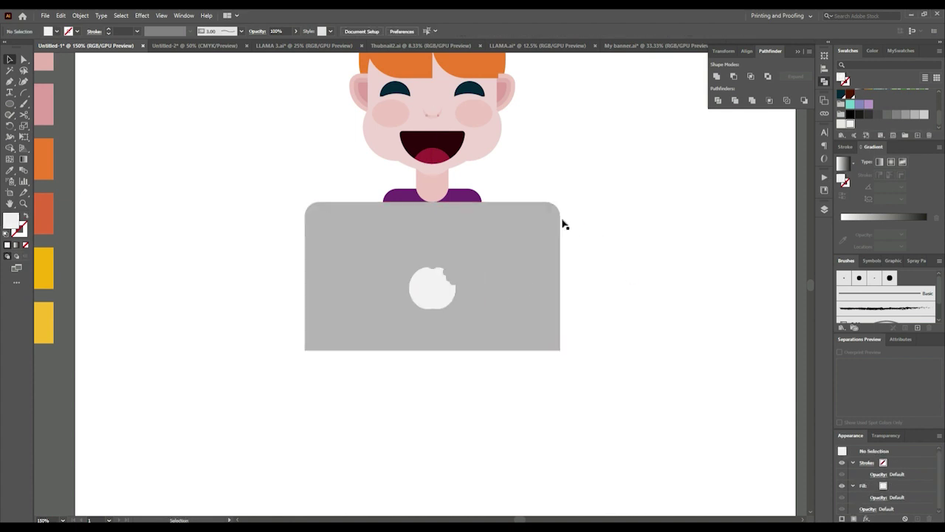
# Draw a thin black rectangle beneath the laptop as a desk bar
pyautogui.moveTo(13, 106); pyautogui.dragTo(44, 101)
pyautogui.hotkey('ctrl', '-')
pyautogui.hotkey('ctrl', '-')
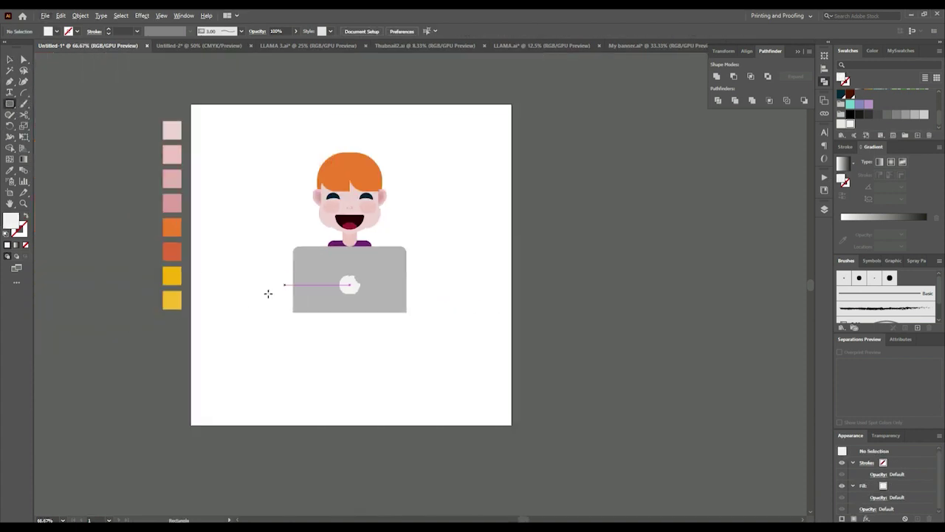
pyautogui.moveTo(251, 308); pyautogui.dragTo(458, 316)
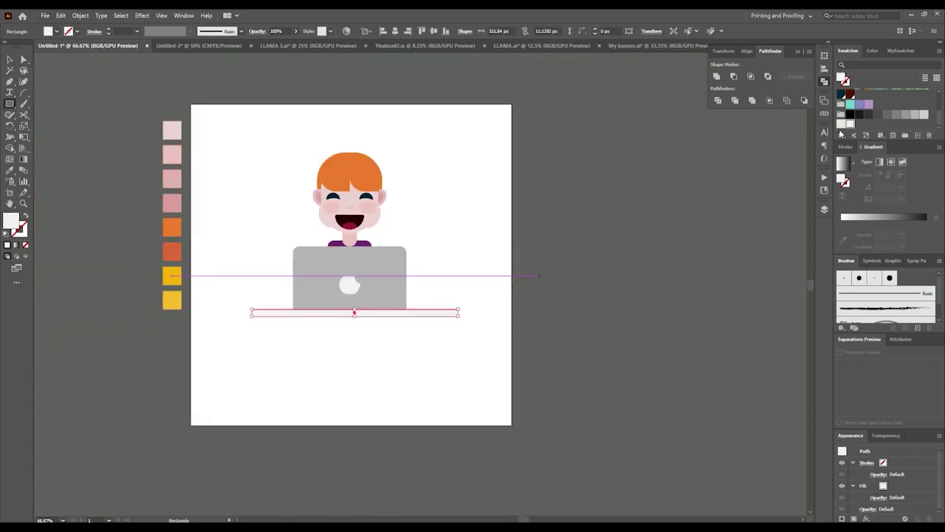
pyautogui.click(850, 114)
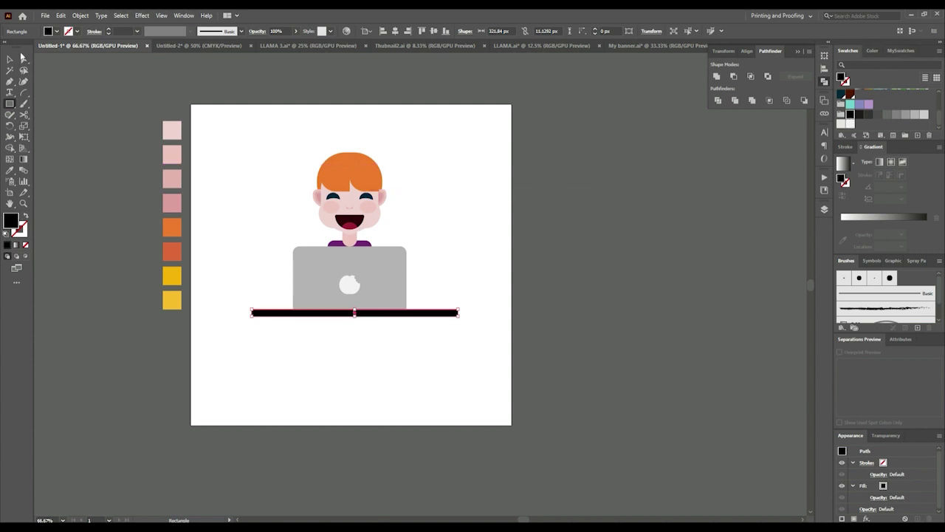
pyautogui.click(291, 214)
pyautogui.scroll(1, 291, 214)
pyautogui.scroll(2, 506, 243)
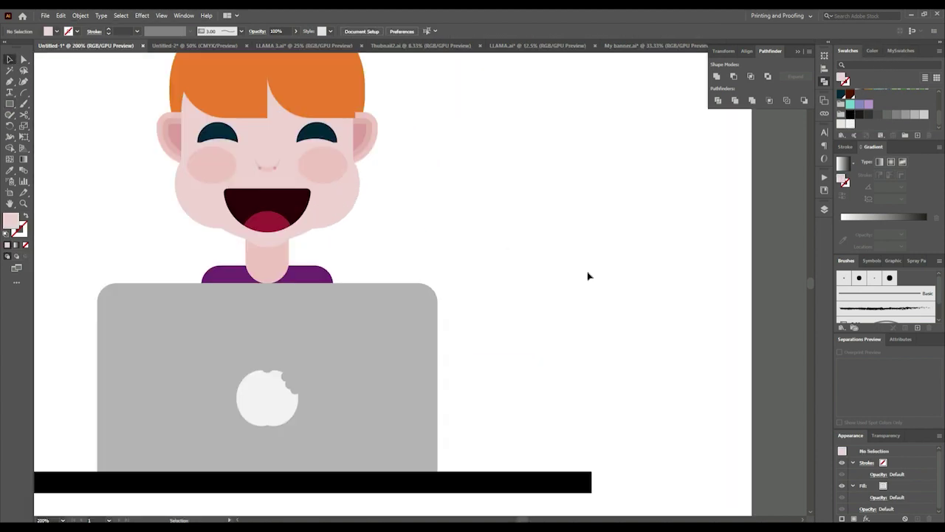
pyautogui.scroll(-2, 588, 275)
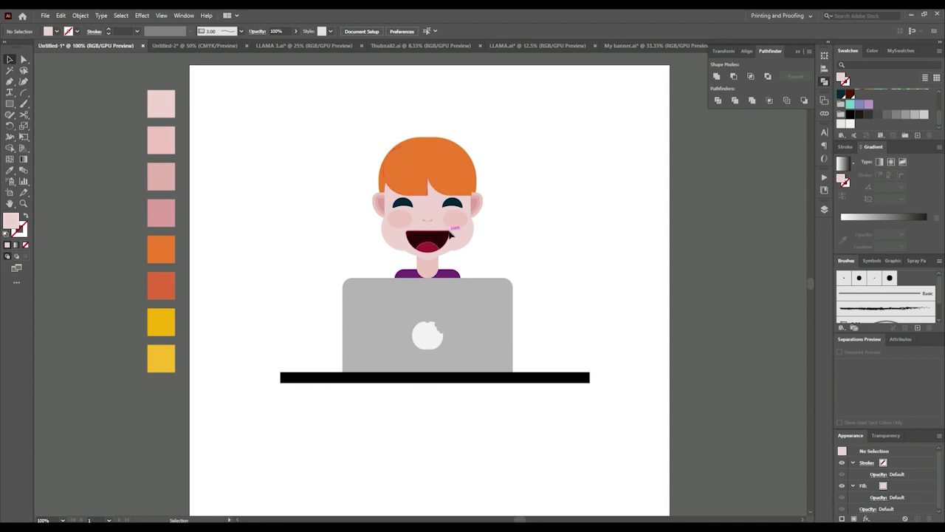
# Scale the boy's head group down to about 96 px wide
pyautogui.moveTo(359, 249); pyautogui.dragTo(361, 254)
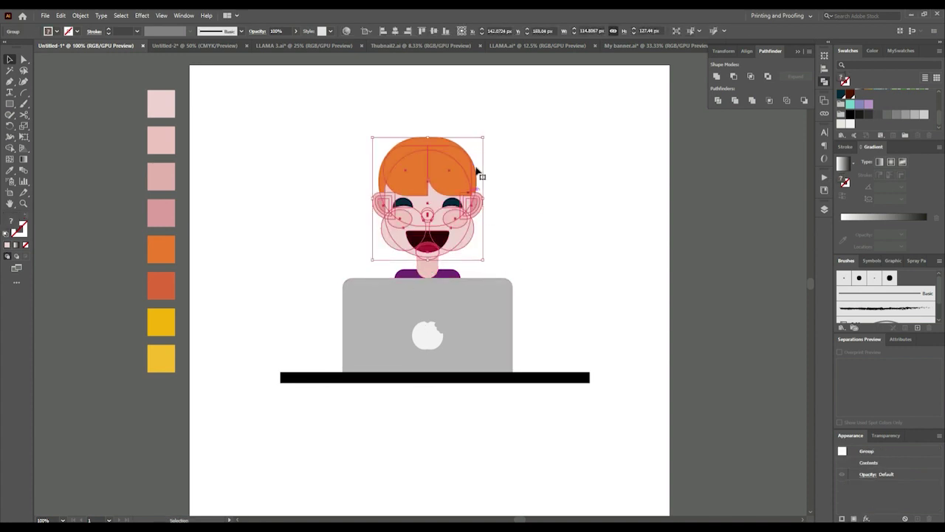
pyautogui.moveTo(483, 138); pyautogui.dragTo(477, 140)
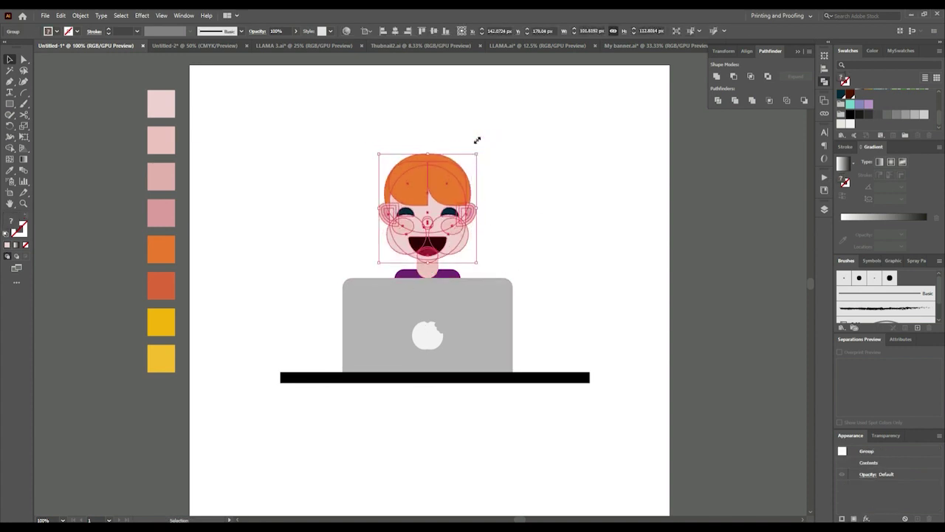
pyautogui.scroll(1, 467, 177)
pyautogui.moveTo(480, 141); pyautogui.dragTo(476, 145)
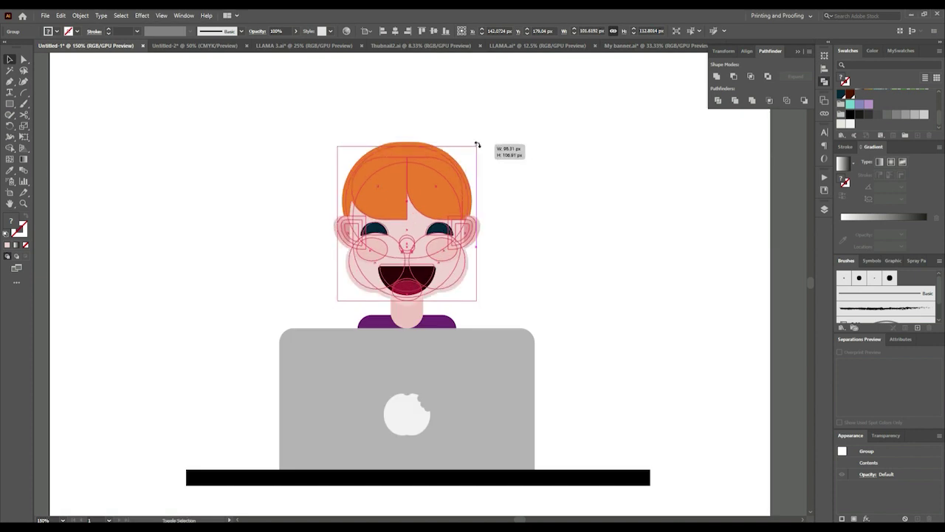
pyautogui.click(639, 256)
pyautogui.scroll(-2, 543, 144)
pyautogui.click(483, 185)
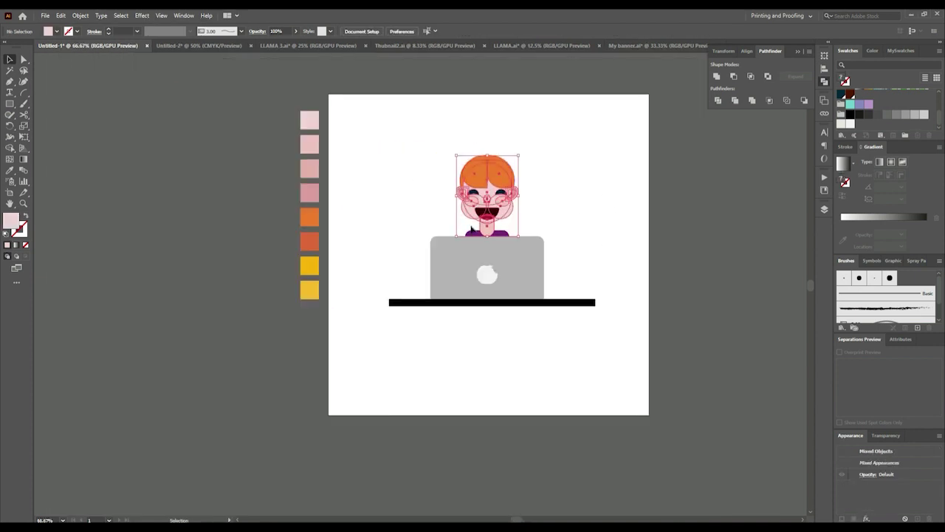
pyautogui.press('a')
pyautogui.press('v')
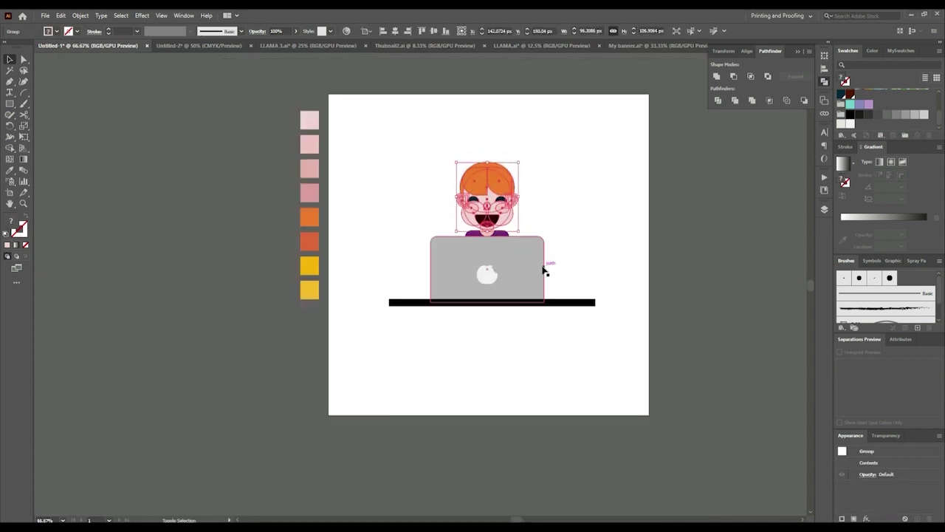
pyautogui.click(559, 270)
pyautogui.scroll(2, 513, 251)
pyautogui.scroll(2, 514, 251)
# Draw a rectangle over the laptop top and widen its top corners into a trapezoid
pyautogui.moveTo(9, 104); pyautogui.dragTo(45, 103)
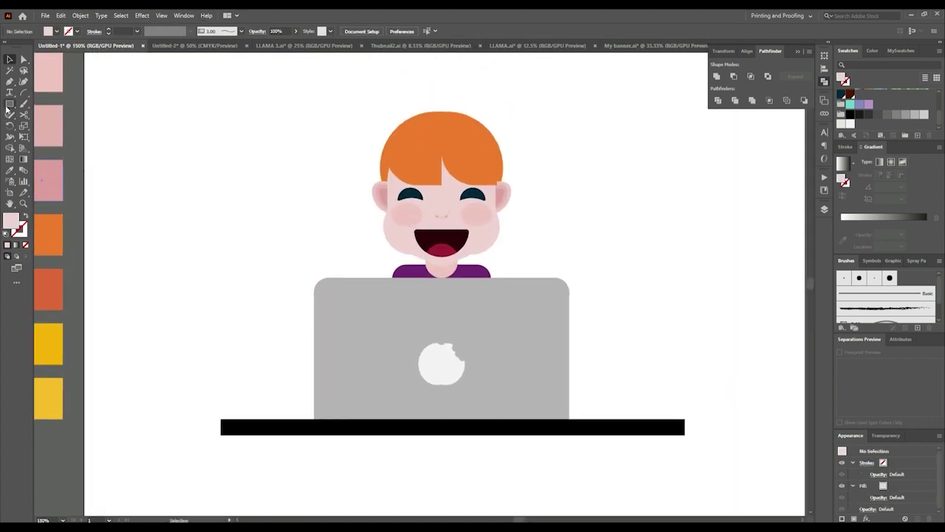
pyautogui.moveTo(315, 310); pyautogui.dragTo(568, 246)
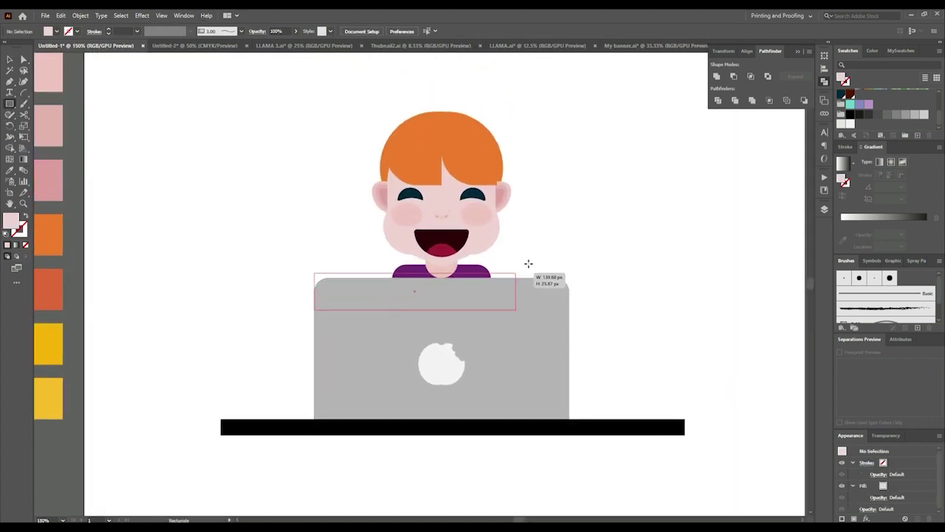
pyautogui.press('a')
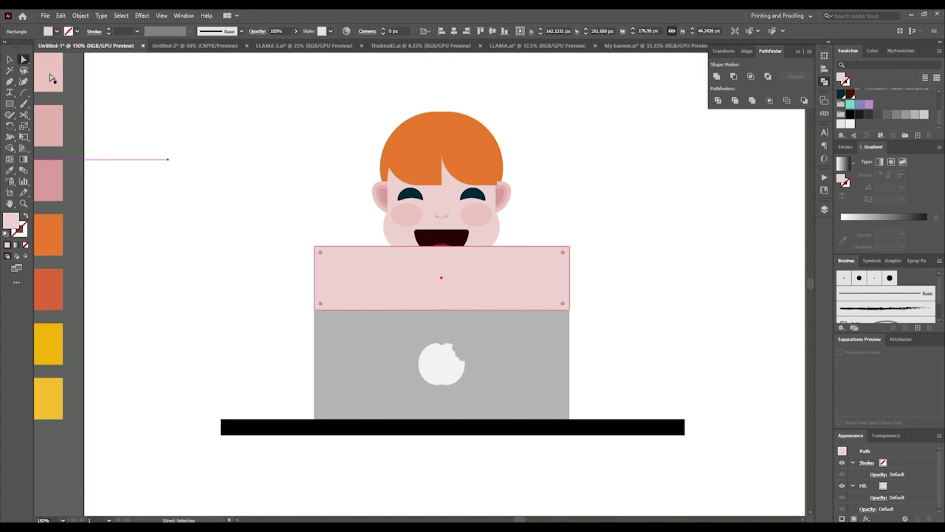
pyautogui.moveTo(315, 247); pyautogui.dragTo(279, 246)
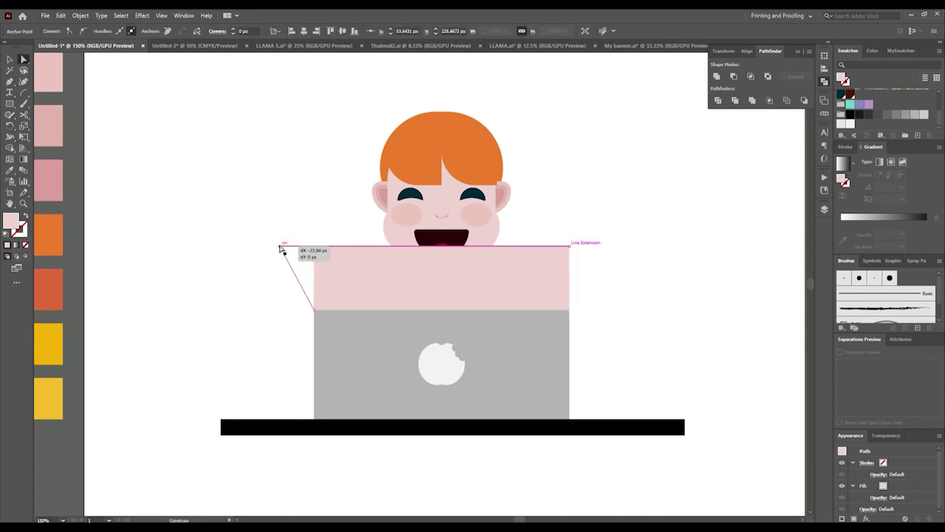
pyautogui.moveTo(570, 248); pyautogui.dragTo(617, 248)
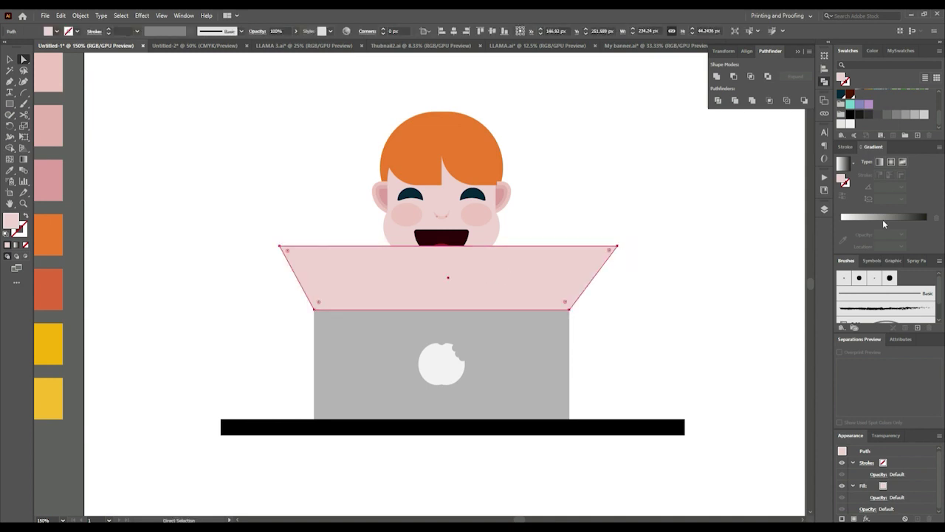
# Fill the trapezoid with a vertical white gradient fading from 20% to 0% opacity
pyautogui.click(841, 163)
pyautogui.click(24, 160)
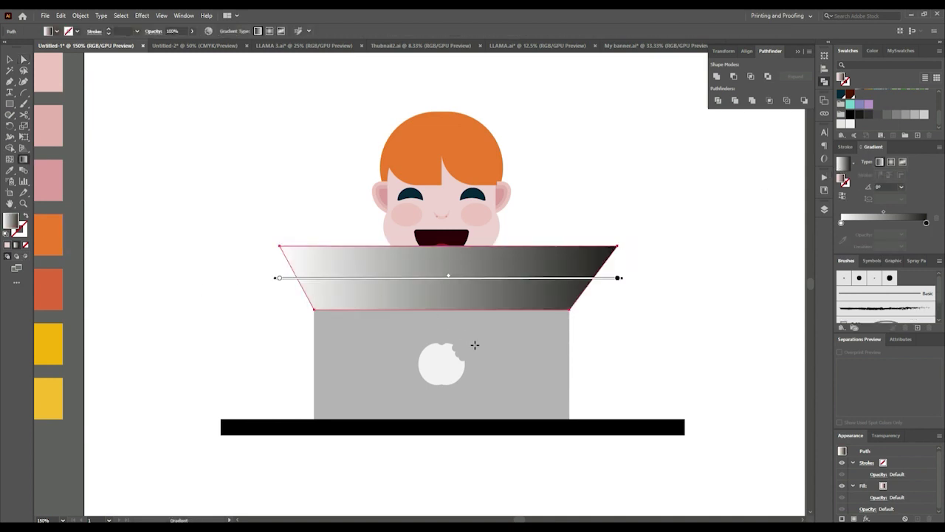
pyautogui.moveTo(446, 309); pyautogui.dragTo(447, 242)
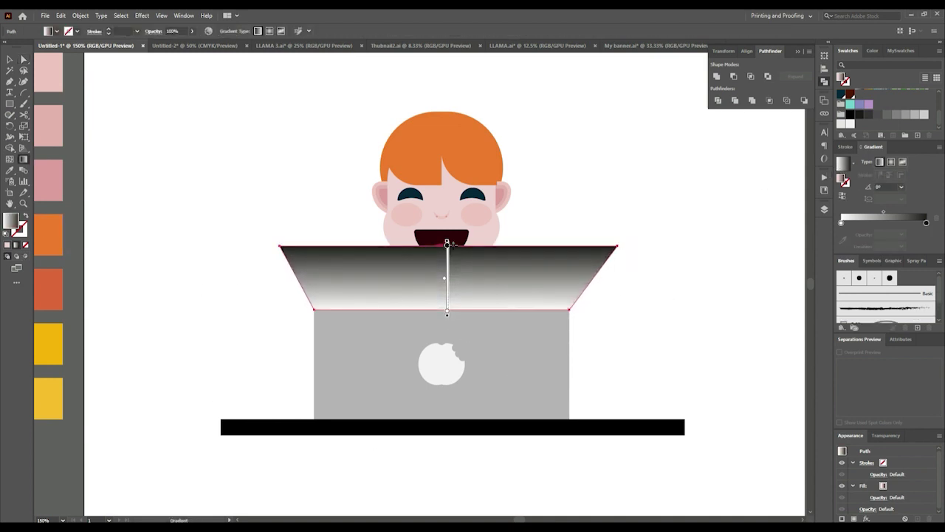
pyautogui.press('a')
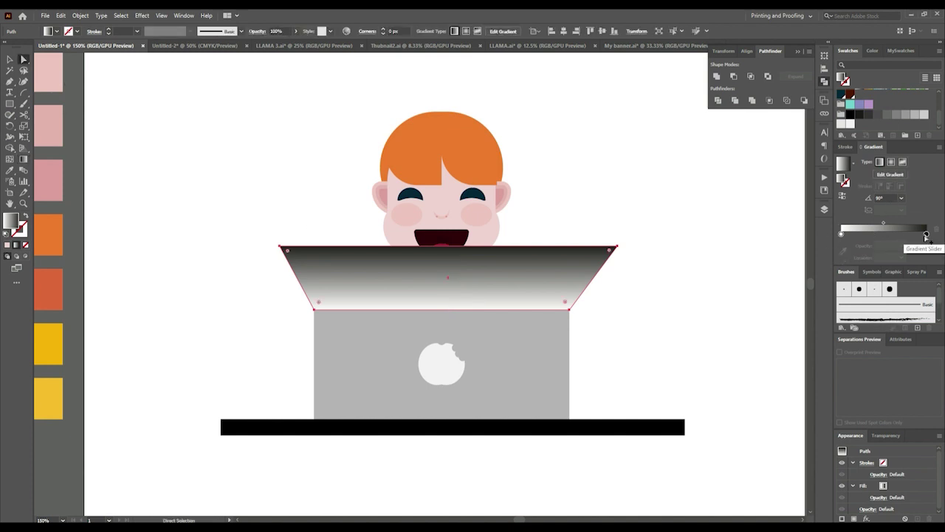
pyautogui.click(926, 234)
pyautogui.click(850, 125)
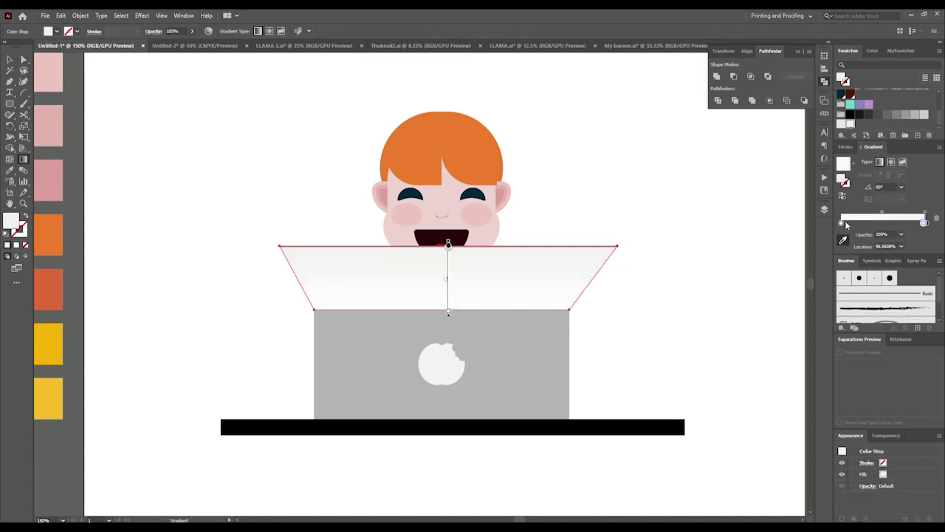
pyautogui.write('0')
pyautogui.press('Return')
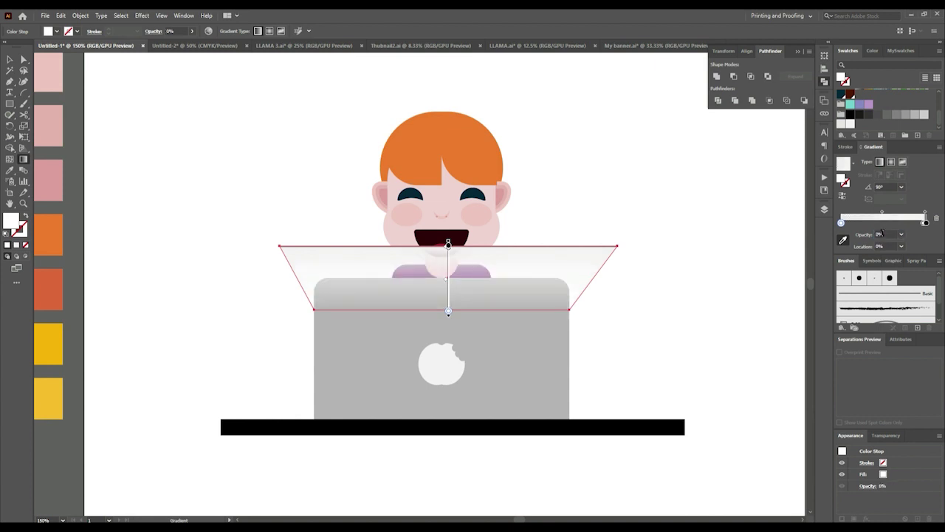
pyautogui.click(924, 240)
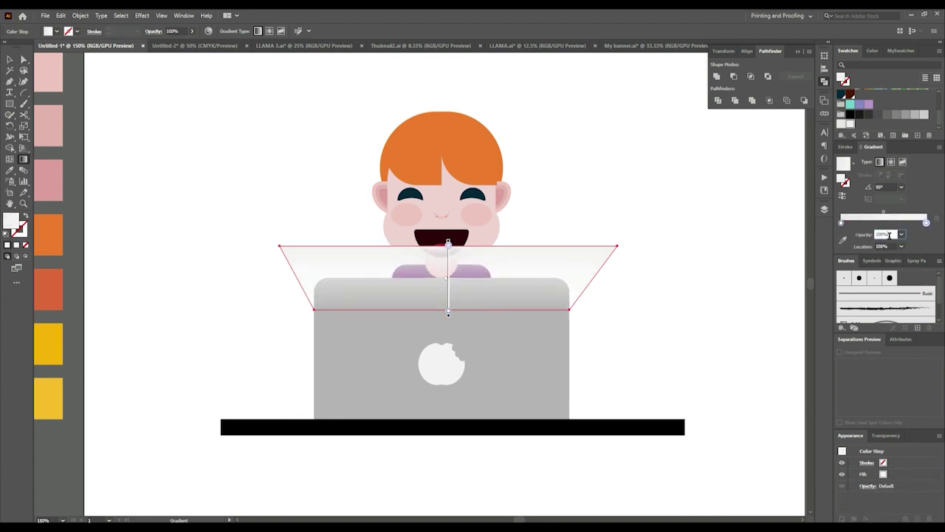
pyautogui.write('20')
pyautogui.press('Return')
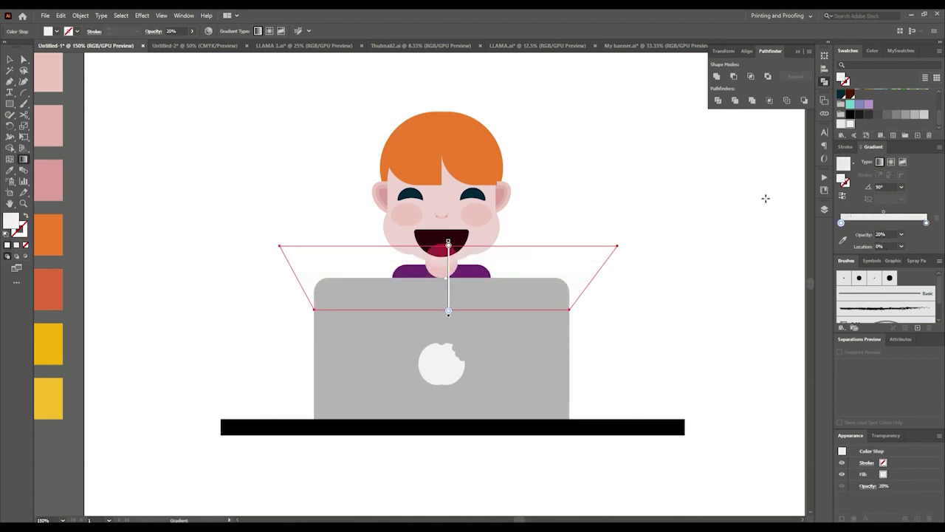
# Draw a 500 px rectangle covering the whole artboard
pyautogui.scroll(-3, 779, 208)
pyautogui.click(10, 103)
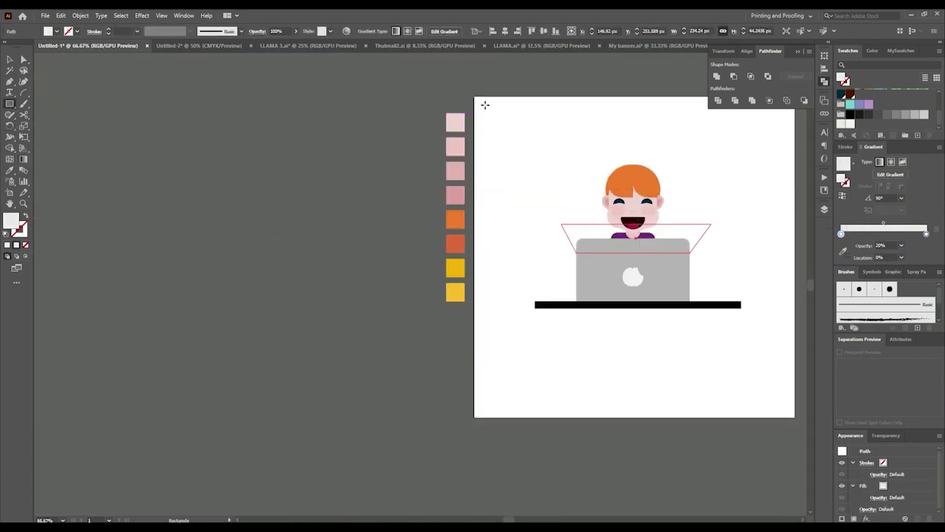
pyautogui.moveTo(475, 96); pyautogui.dragTo(793, 417)
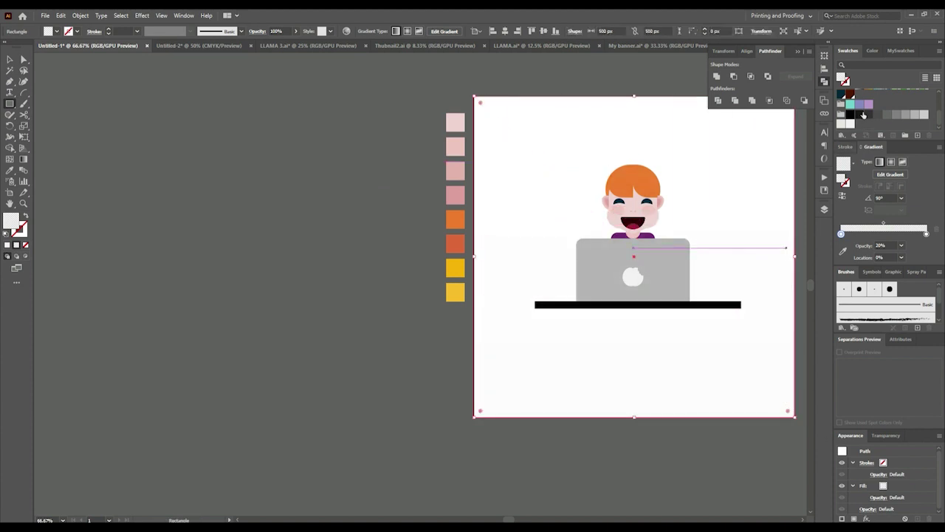
# Fill the artboard rectangle lavender and pull the glow trapezoid's sides inward
pyautogui.click(859, 106)
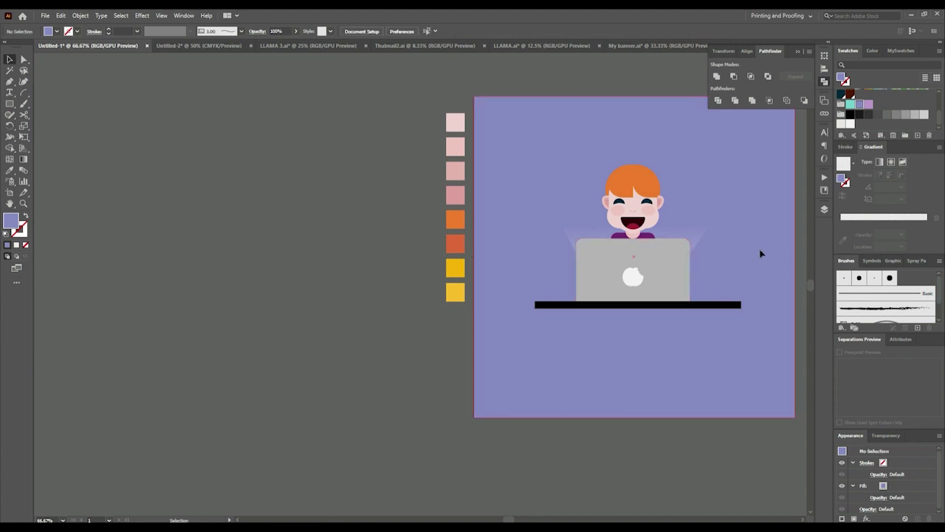
pyautogui.scroll(3, 759, 253)
pyautogui.click(692, 271)
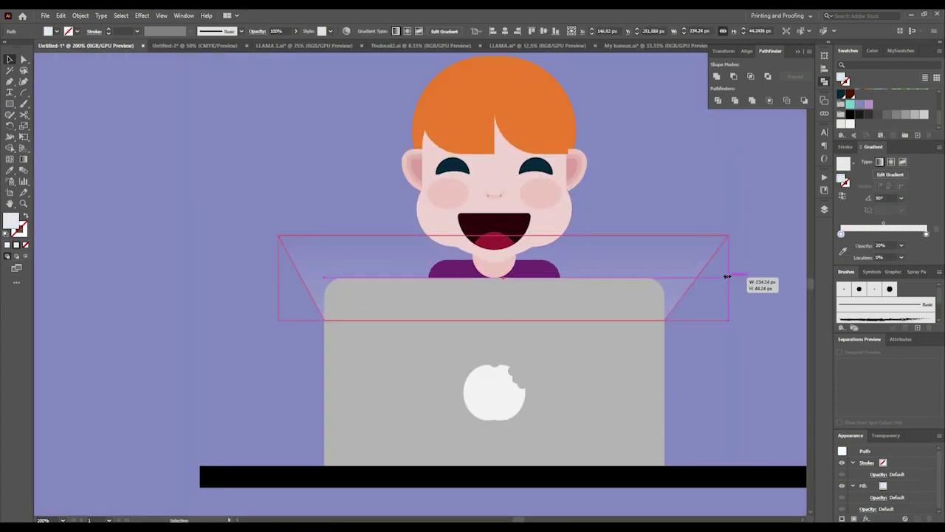
pyautogui.moveTo(727, 276); pyautogui.dragTo(697, 271)
pyautogui.moveTo(279, 277); pyautogui.dragTo(327, 278)
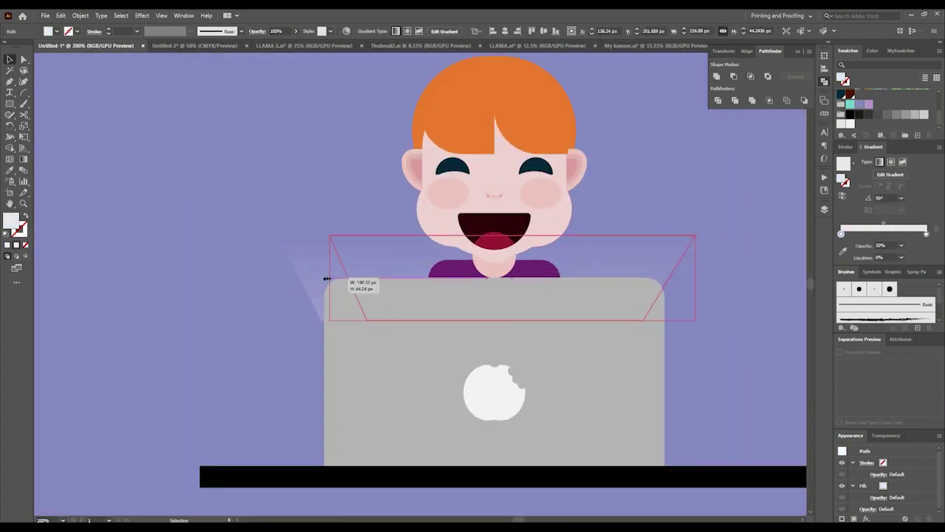
pyautogui.scroll(-3, 536, 304)
pyautogui.click(730, 288)
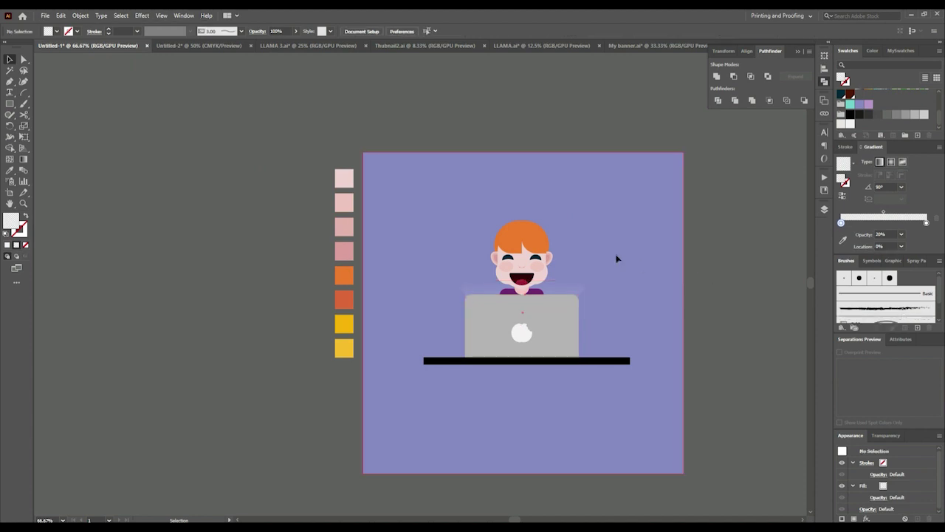
# Pan and scroll the view to look over the artwork
pyautogui.scroll(2, 470, 318)
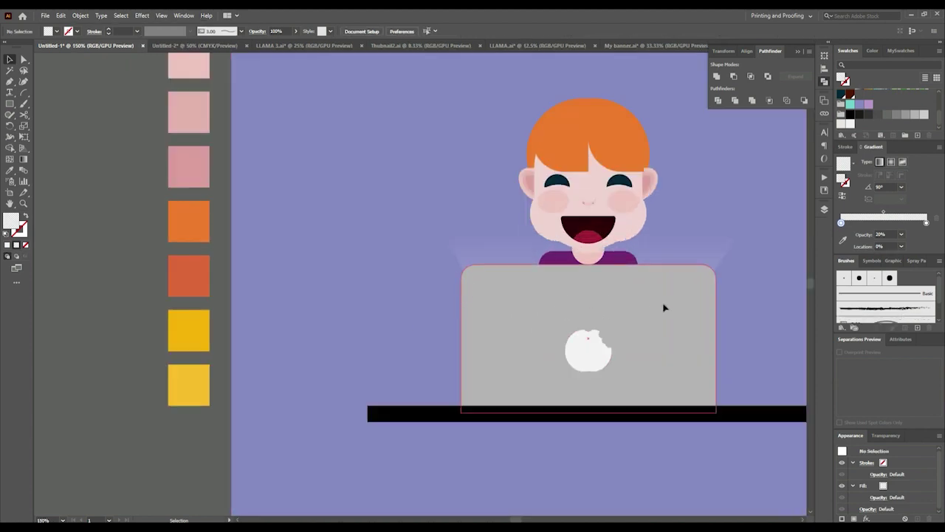
pyautogui.moveTo(701, 293); pyautogui.dragTo(595, 283)
pyautogui.scroll(-1, 632, 308)
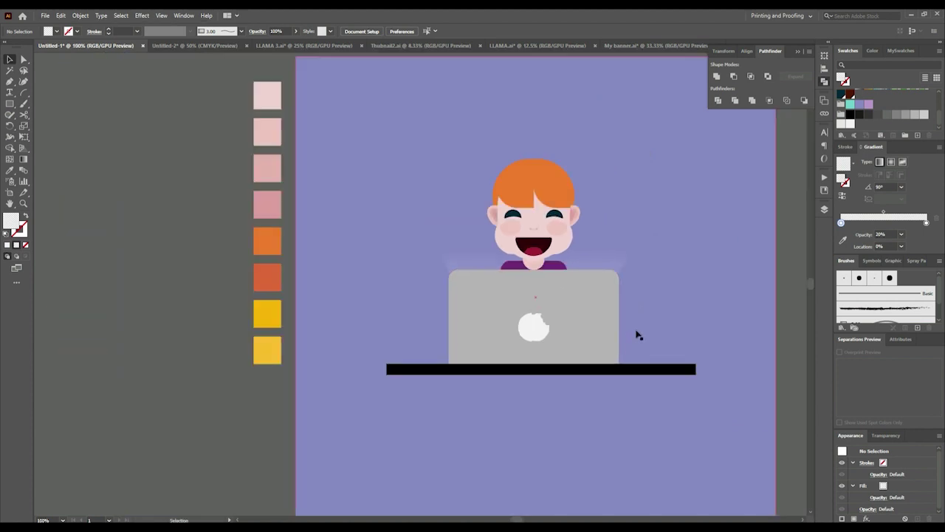
pyautogui.scroll(-1, 636, 334)
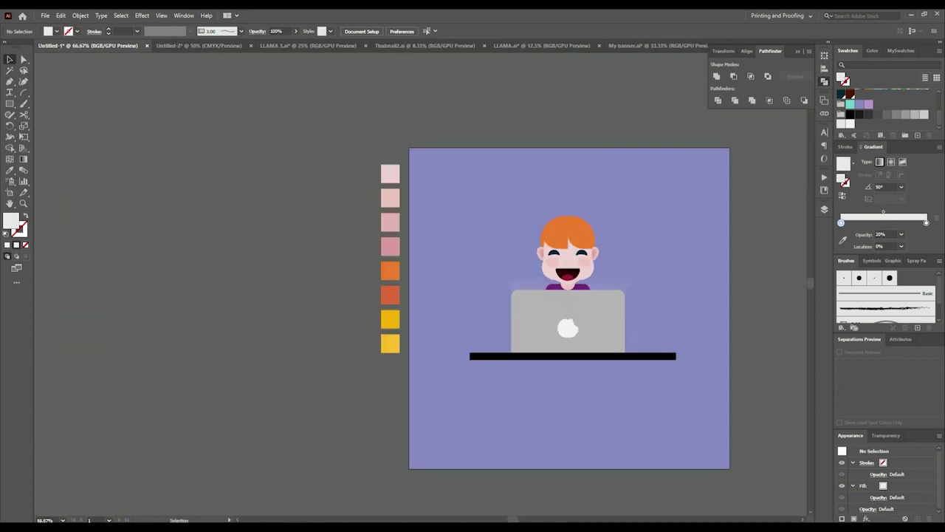
pyautogui.scroll(1, 660, 291)
pyautogui.scroll(1, 660, 291)
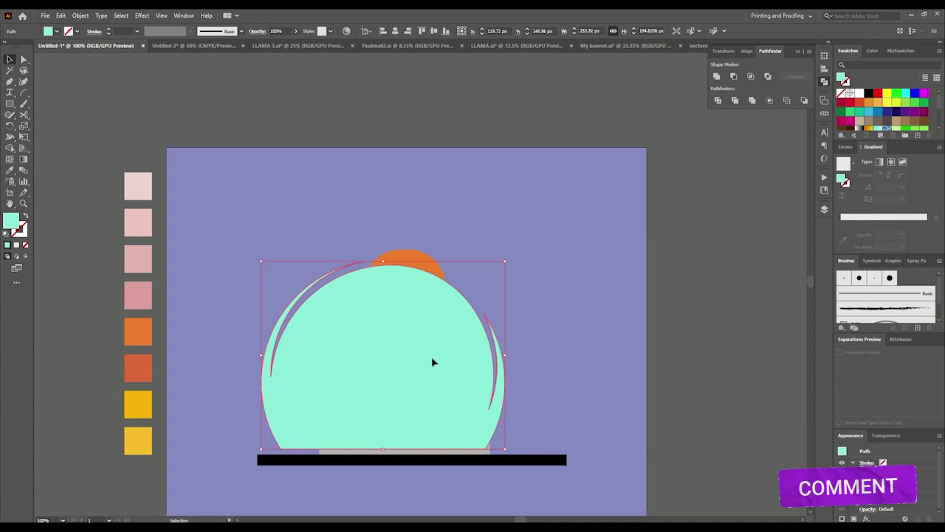
# Move and enlarge the dome onto the desk bar, layer it above the background, colour it lilac
pyautogui.moveTo(433, 362); pyautogui.dragTo(439, 372)
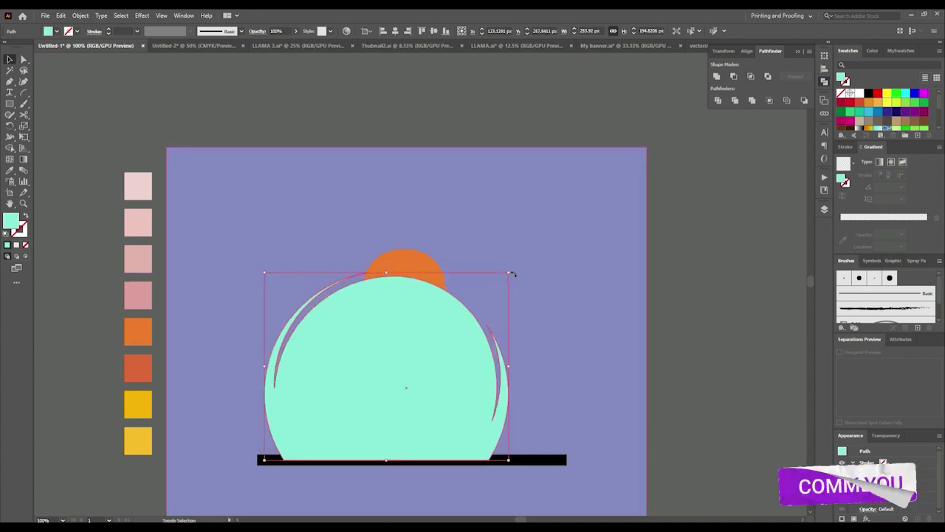
pyautogui.moveTo(508, 271); pyautogui.dragTo(568, 235)
pyautogui.hotkey('ctrl', 'shift', '[')
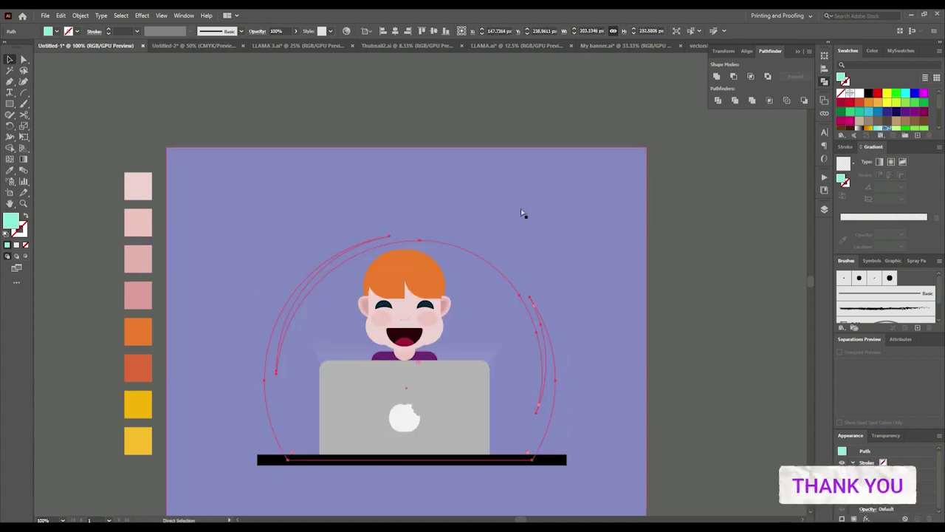
pyautogui.hotkey('ctrl', ']')
pyautogui.scroll(-5, 916, 105)
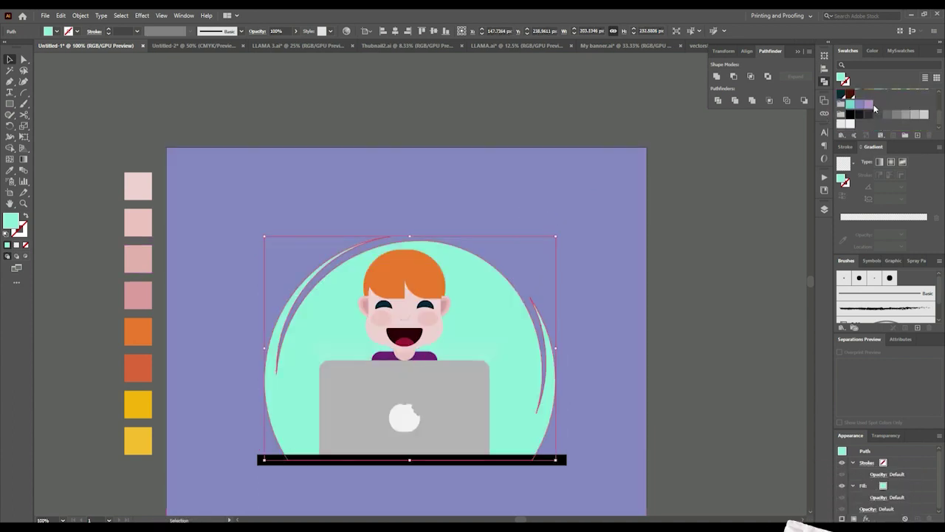
pyautogui.click(868, 104)
pyautogui.click(679, 188)
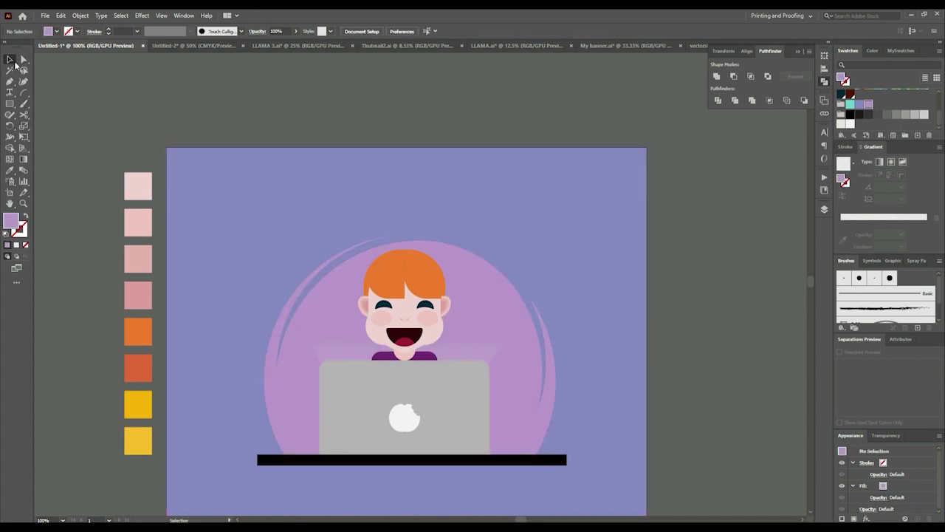
pyautogui.click(404, 298)
pyautogui.hotkey('ctrl', '+')
pyautogui.hotkey('ctrl', '+')
# Recolour the boy's hair dark navy
pyautogui.hotkey('ctrl', '-')
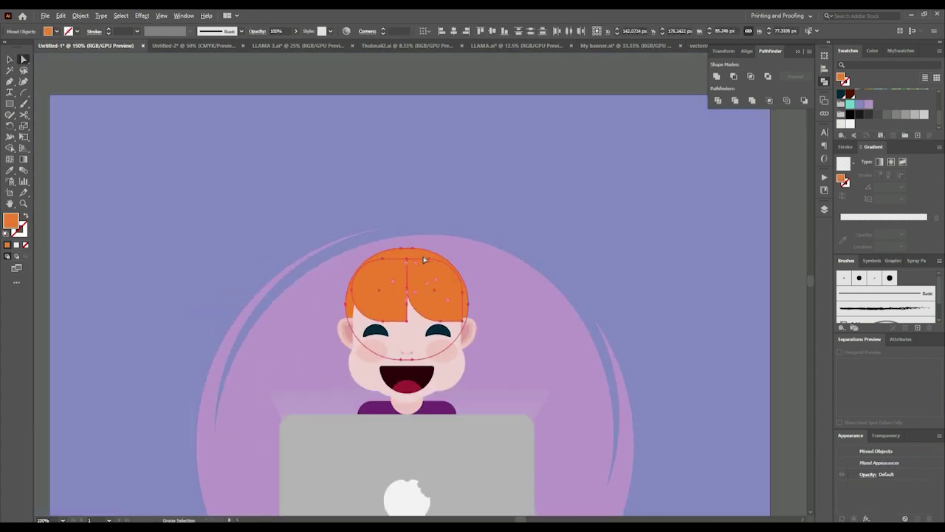
pyautogui.hotkey('ctrl', '-')
pyautogui.hotkey('ctrl', '-')
pyautogui.click(841, 95)
pyautogui.click(612, 175)
pyautogui.hotkey('ctrl', '+')
pyautogui.hotkey('ctrl', '+')
pyautogui.hotkey('ctrl', '+')
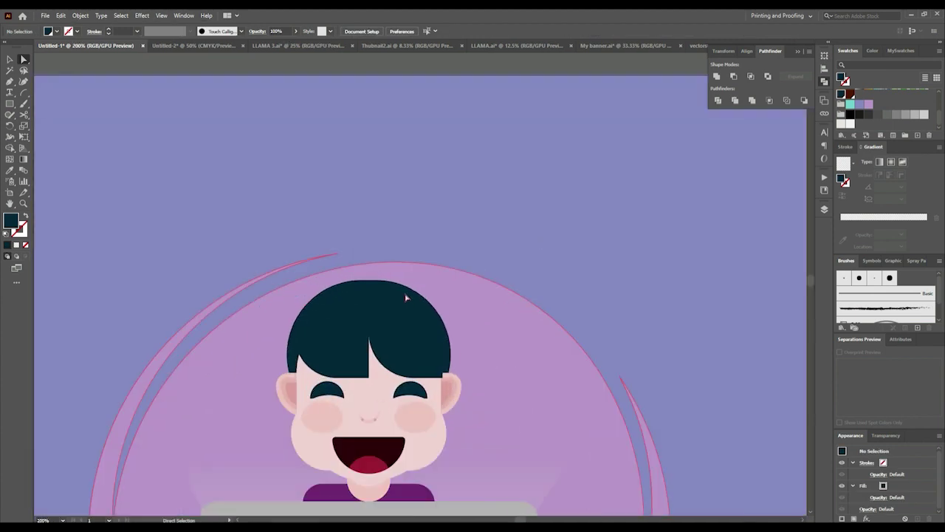
pyautogui.moveTo(360, 248); pyautogui.dragTo(344, 155)
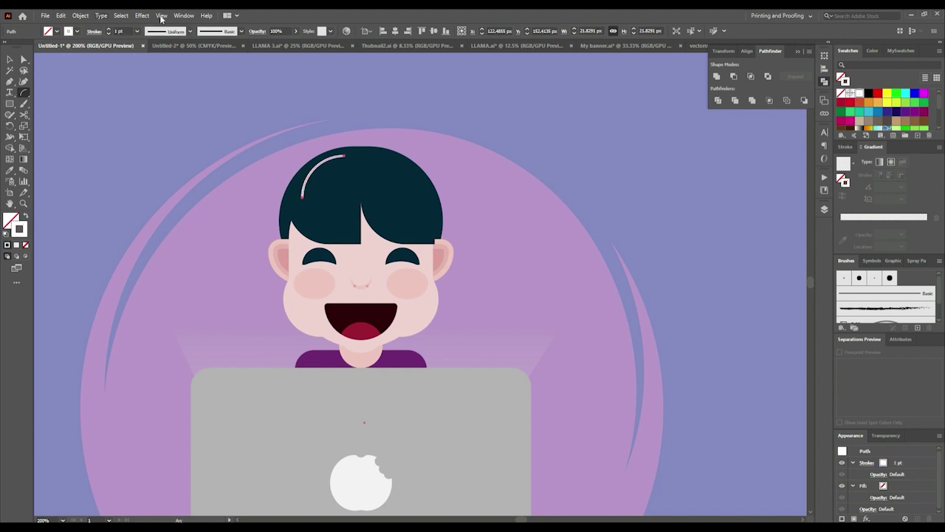
# Resize the white hair arc and give it a 3 pt stroke at 30% opacity
pyautogui.click(99, 33)
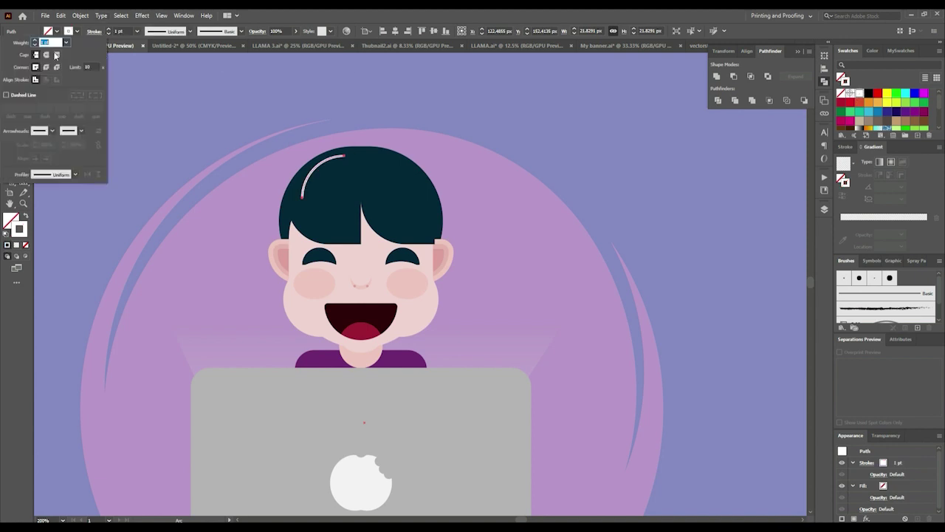
pyautogui.click(303, 19)
pyautogui.press('v')
pyautogui.hotkey('ctrl', '+')
pyautogui.hotkey('ctrl', '+')
pyautogui.moveTo(347, 260); pyautogui.dragTo(322, 286)
pyautogui.moveTo(420, 181); pyautogui.dragTo(427, 183)
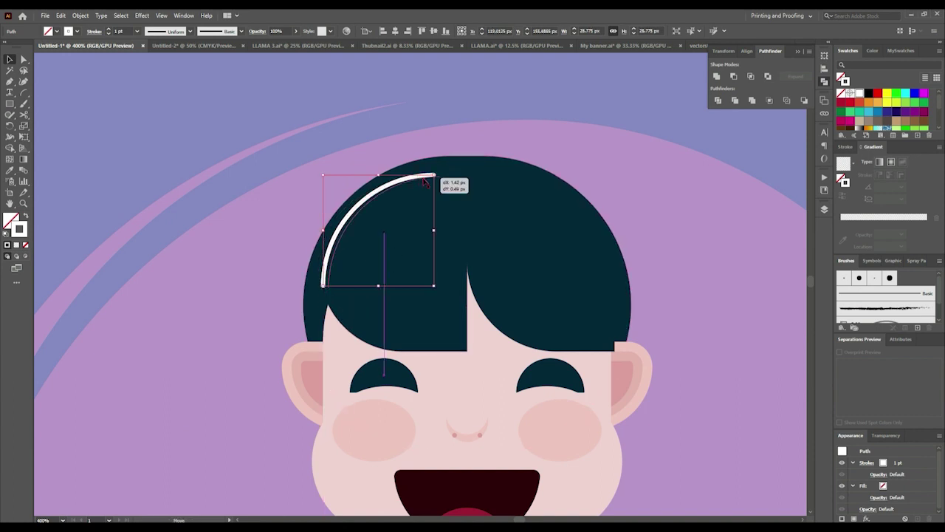
pyautogui.click(109, 29)
pyautogui.click(109, 29)
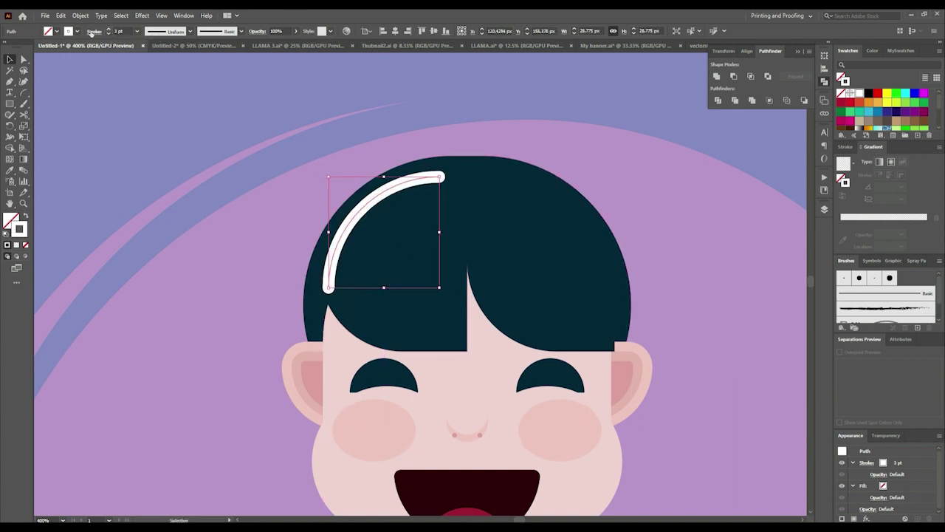
pyautogui.write('30')
pyautogui.press('Return')
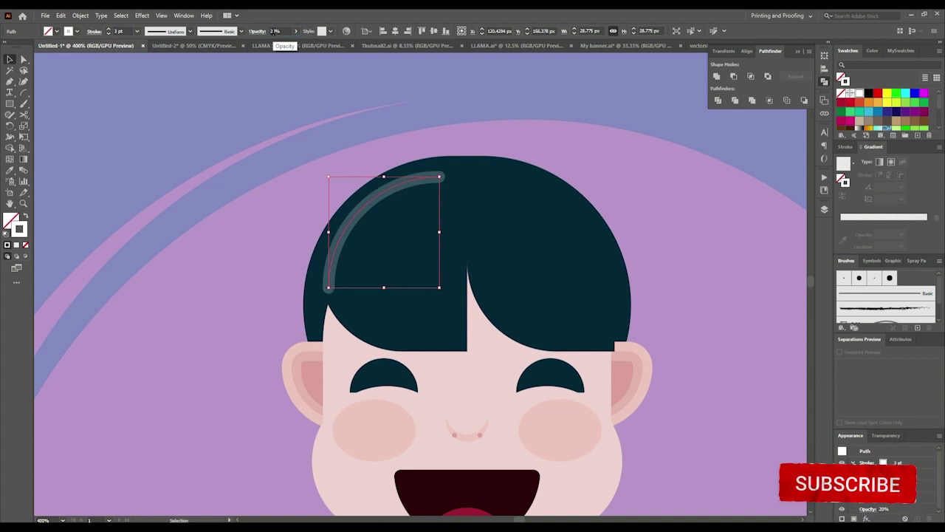
pyautogui.keyDown('alt'); pyautogui.scroll(-2, 439, 121); pyautogui.keyUp('alt')
pyautogui.click(616, 123)
pyautogui.hscroll(3, 616, 123)
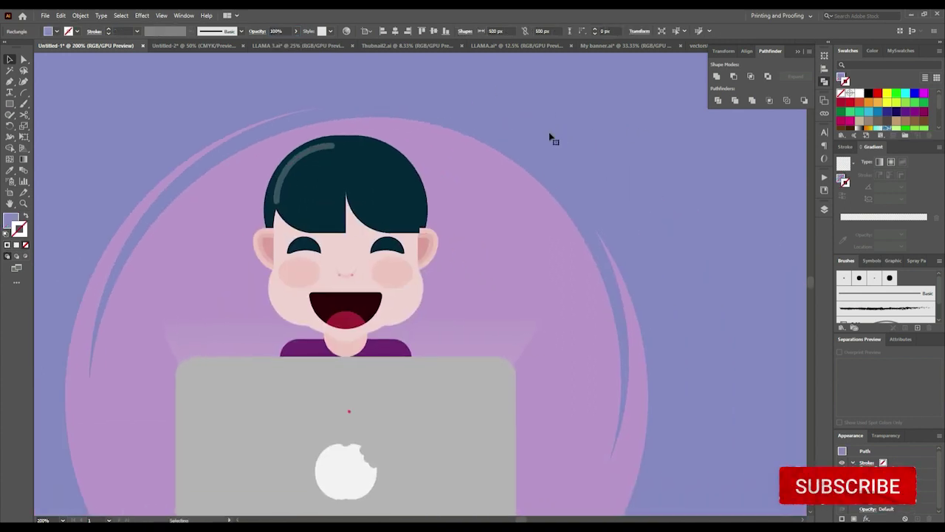
# Rotate a copy of the arc 90° and place it on the hair's right side
pyautogui.click(310, 157)
pyautogui.keyDown('alt'); pyautogui.scroll(3, 249, 117); pyautogui.keyUp('alt')
pyautogui.click(496, 202)
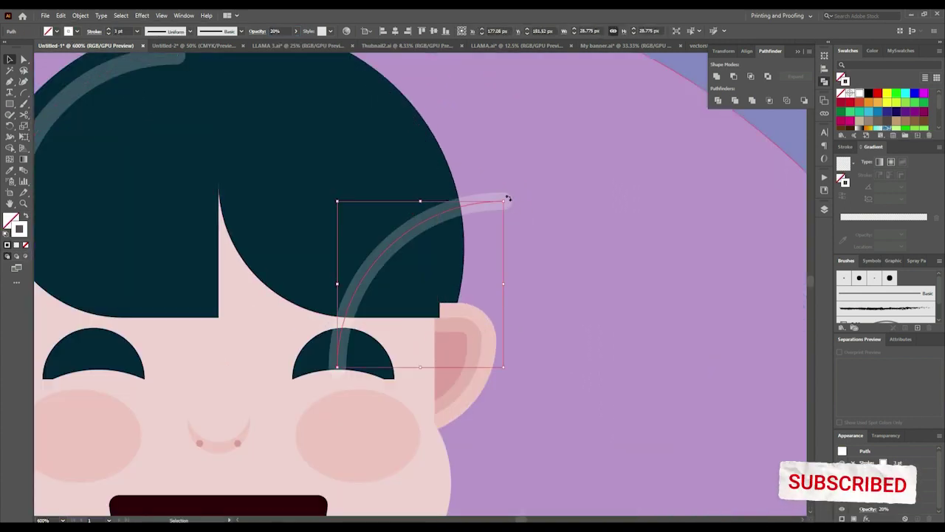
pyautogui.moveTo(507, 197); pyautogui.dragTo(313, 146)
pyautogui.click(495, 366)
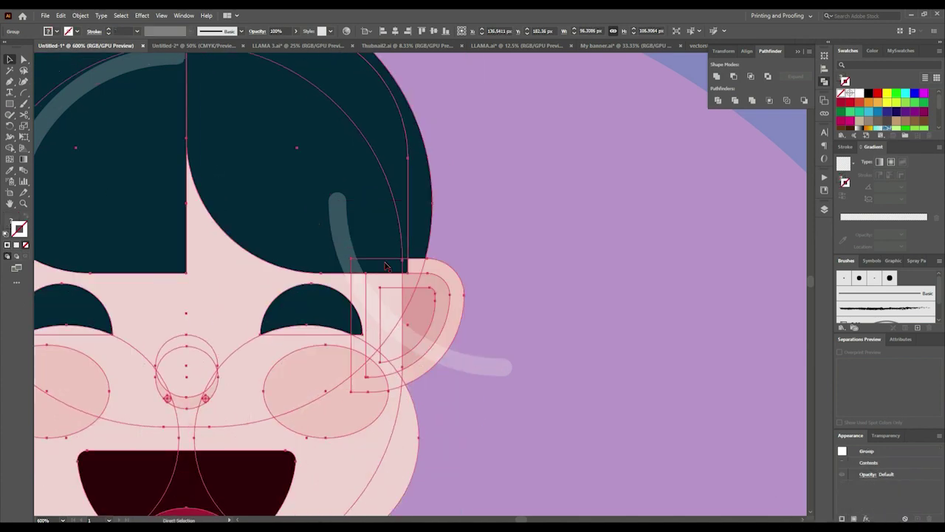
pyautogui.moveTo(495, 373); pyautogui.dragTo(388, 302)
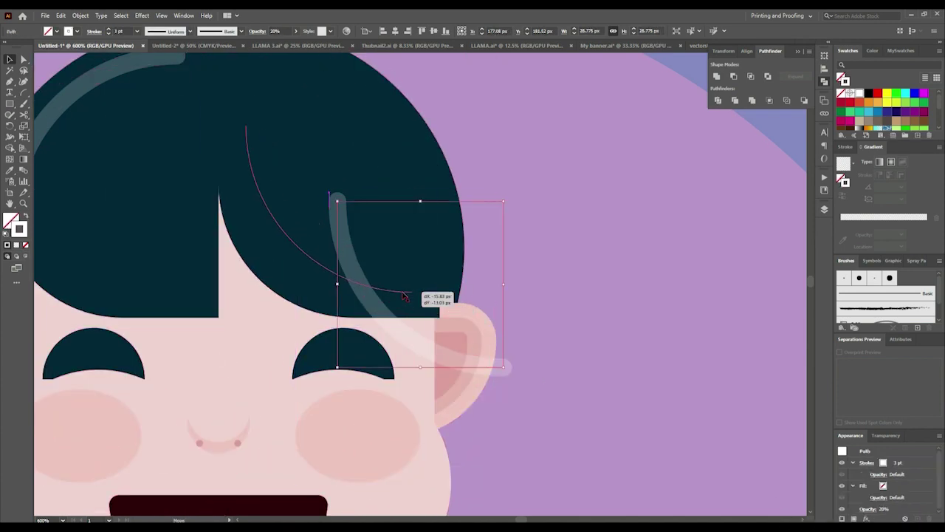
pyautogui.scroll(-5, 455, 310)
pyautogui.click(702, 244)
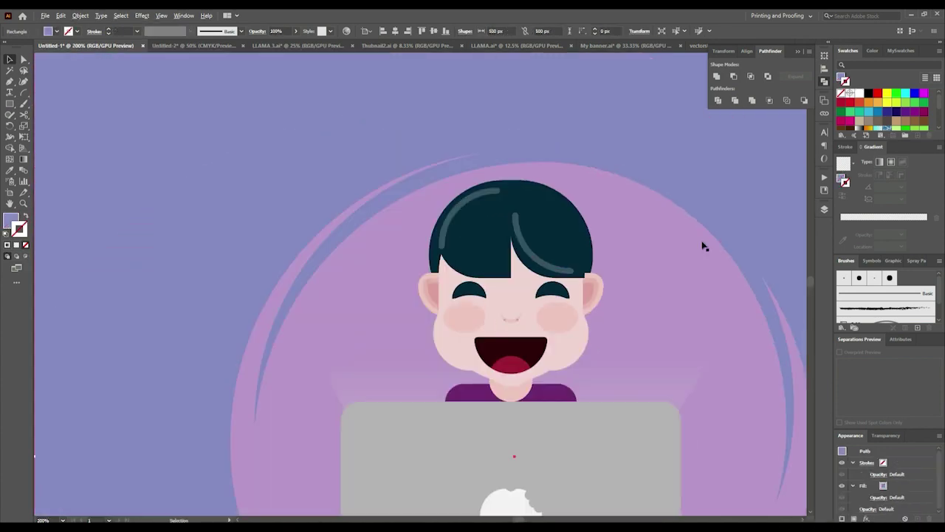
pyautogui.scroll(1, 534, 226)
pyautogui.scroll(3, 526, 256)
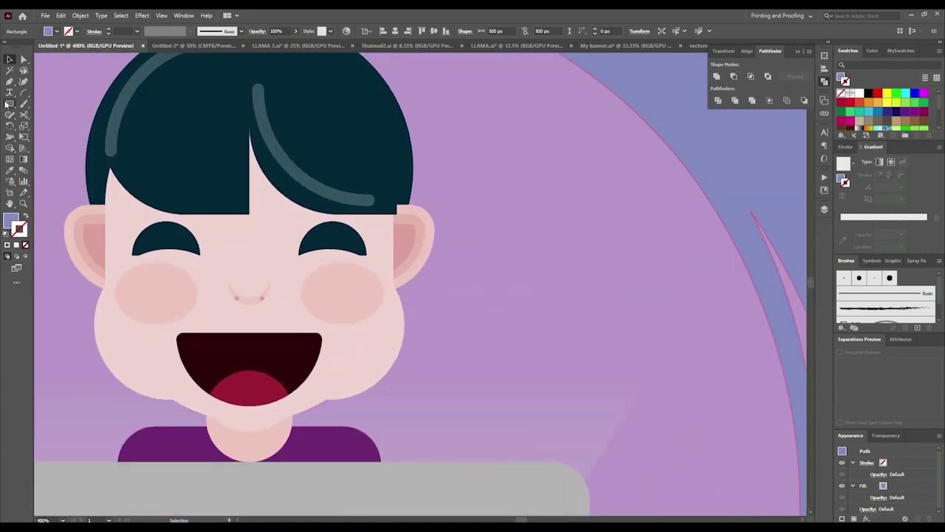
# Draw a vertical translucent highlight line along the face's left edge
pyautogui.press('\\')
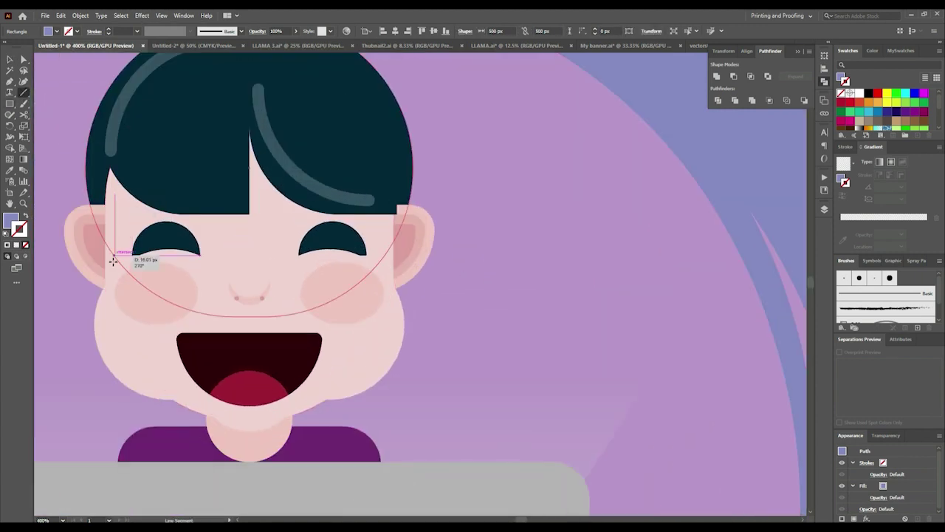
pyautogui.moveTo(115, 194); pyautogui.dragTo(115, 283)
pyautogui.click(9, 169)
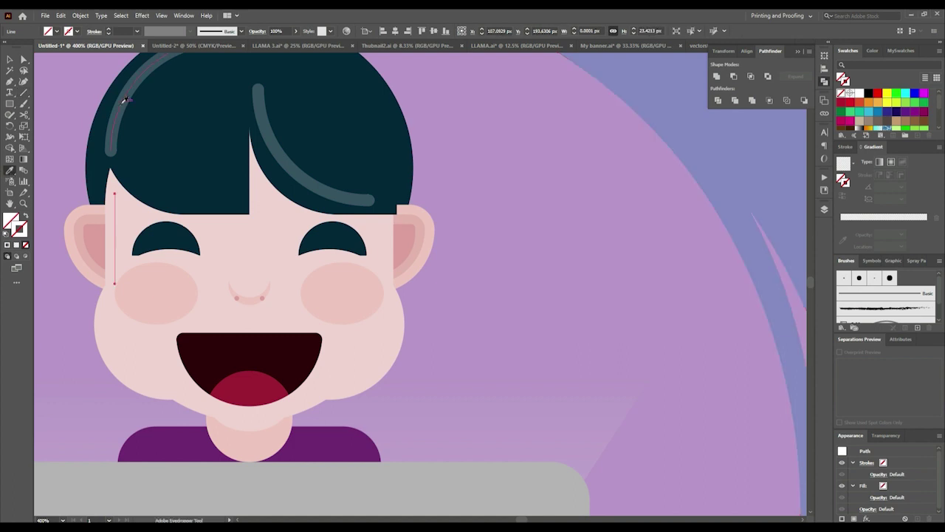
pyautogui.click(9, 59)
pyautogui.click(489, 238)
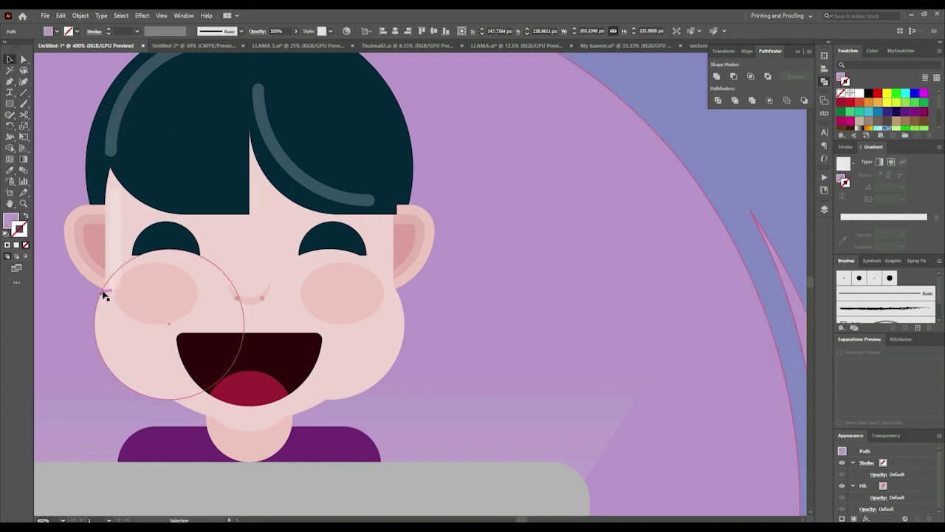
# Copy the hair highlight curve, shrink it, and place it on the lower-left cheek
pyautogui.click(323, 193)
pyautogui.hotkey('ctrl', 'c')
pyautogui.scroll(2, 126, 359)
pyautogui.hotkey('ctrl', 'v')
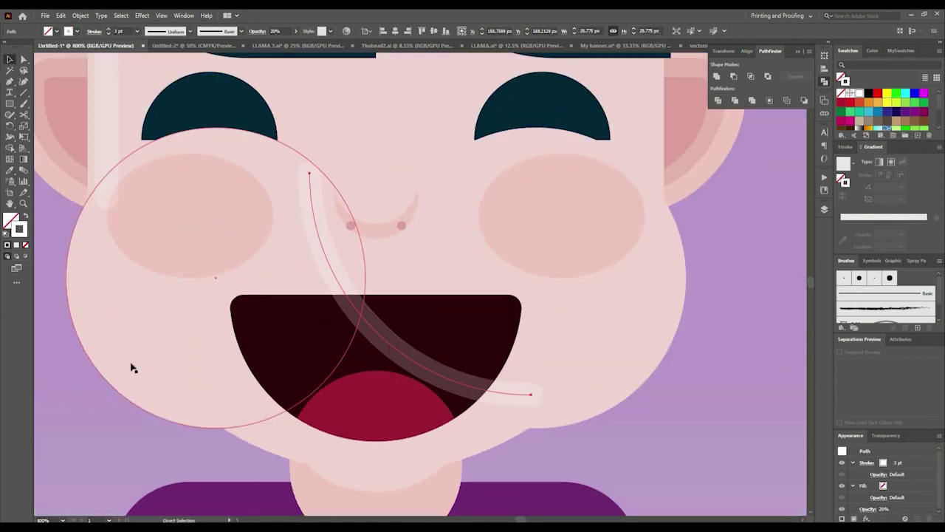
pyautogui.moveTo(531, 172); pyautogui.dragTo(479, 224)
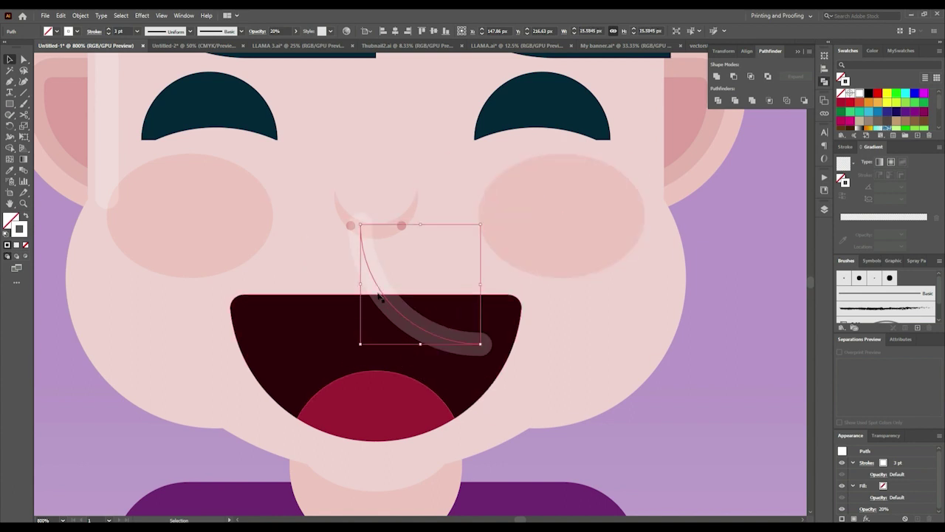
pyautogui.moveTo(127, 332); pyautogui.dragTo(110, 350)
pyautogui.scroll(-1, 110, 350)
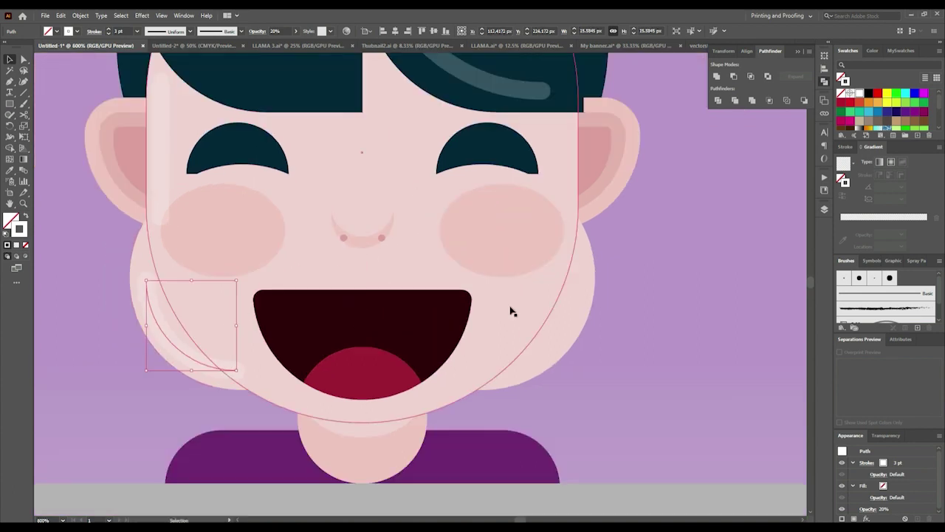
# Enter the face group and select the two cheek ellipses
pyautogui.click(510, 310)
pyautogui.click(248, 253)
pyautogui.doubleClick(248, 254)
pyautogui.click(249, 253)
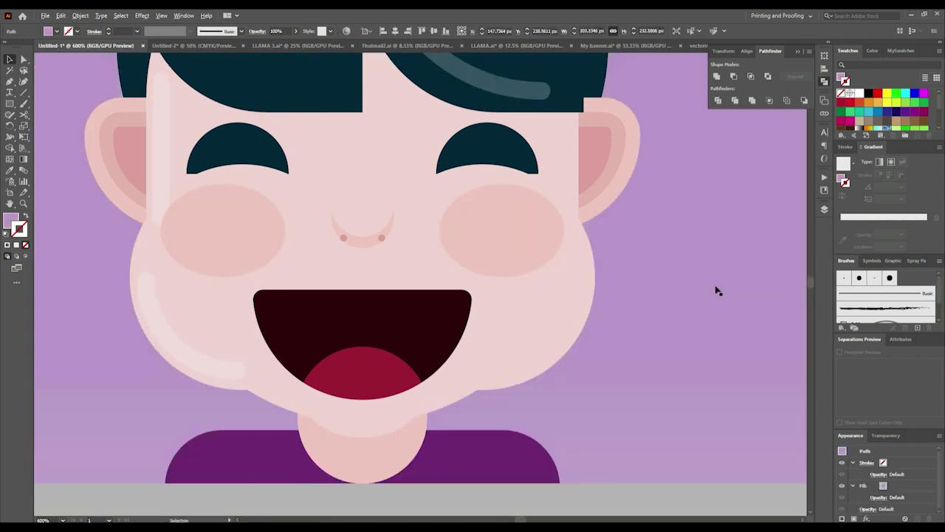
pyautogui.scroll(-1, 615, 254)
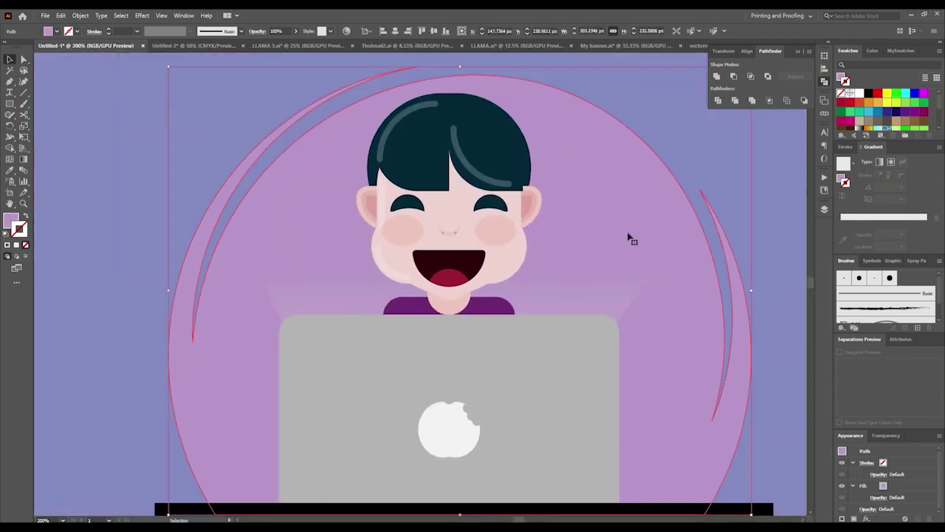
# Draw a translucent white highlight stripe down the laptop's left side
pyautogui.click(22, 92)
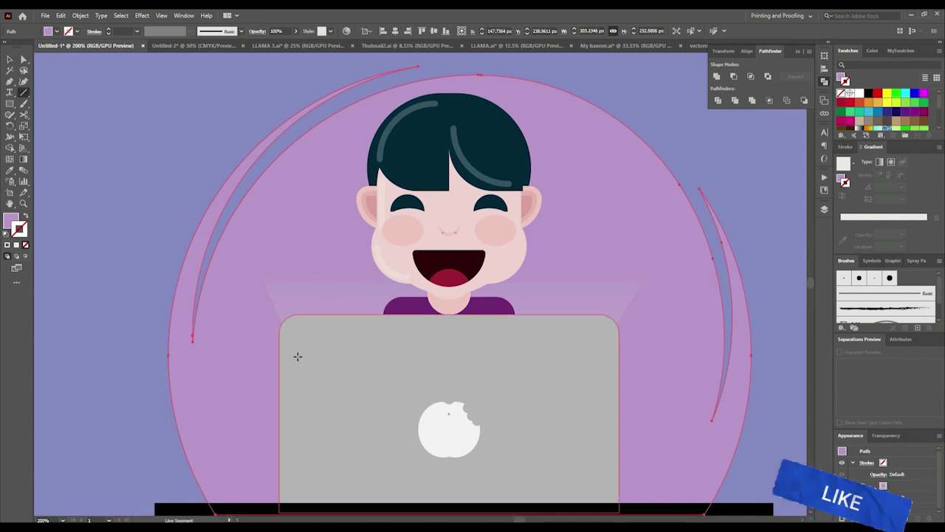
pyautogui.moveTo(288, 345); pyautogui.dragTo(288, 481)
pyautogui.press('i')
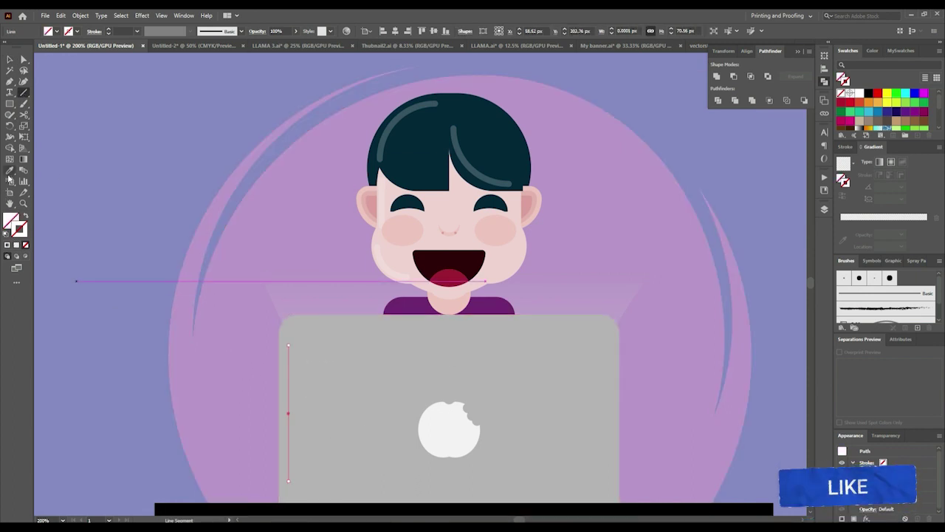
pyautogui.click(310, 292)
# Duplicate the laptop stripe to its right, top-align both, then paste the potted tree
pyautogui.press('v')
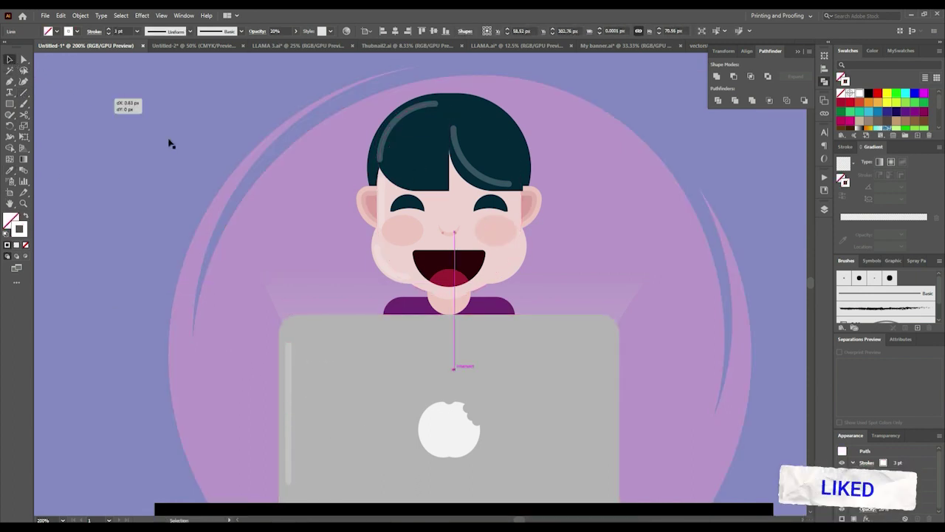
pyautogui.keyDown('alt'); pyautogui.scroll(-2, 170, 143); pyautogui.keyUp('alt')
pyautogui.keyDown('alt'); pyautogui.scroll(3, 327, 327); pyautogui.keyUp('alt')
pyautogui.click(292, 313)
pyautogui.click(287, 311)
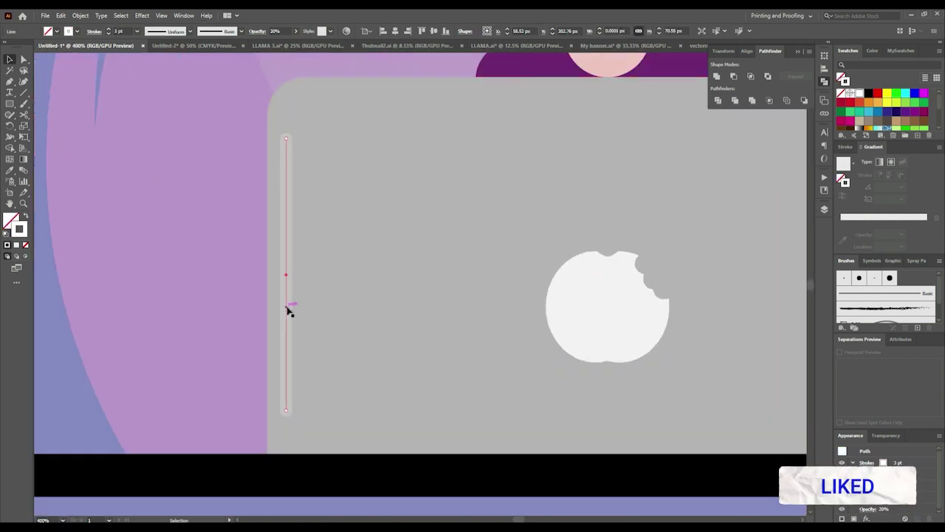
pyautogui.moveTo(287, 311); pyautogui.dragTo(324, 313)
pyautogui.moveTo(327, 401); pyautogui.dragTo(327, 363)
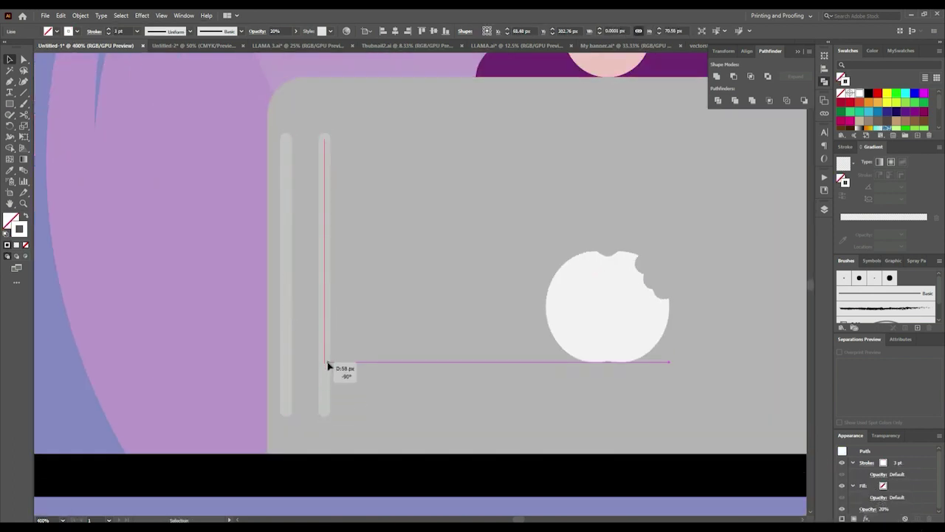
pyautogui.keyDown('shift'); pyautogui.click(289, 253); pyautogui.keyUp('shift')
pyautogui.click(423, 36)
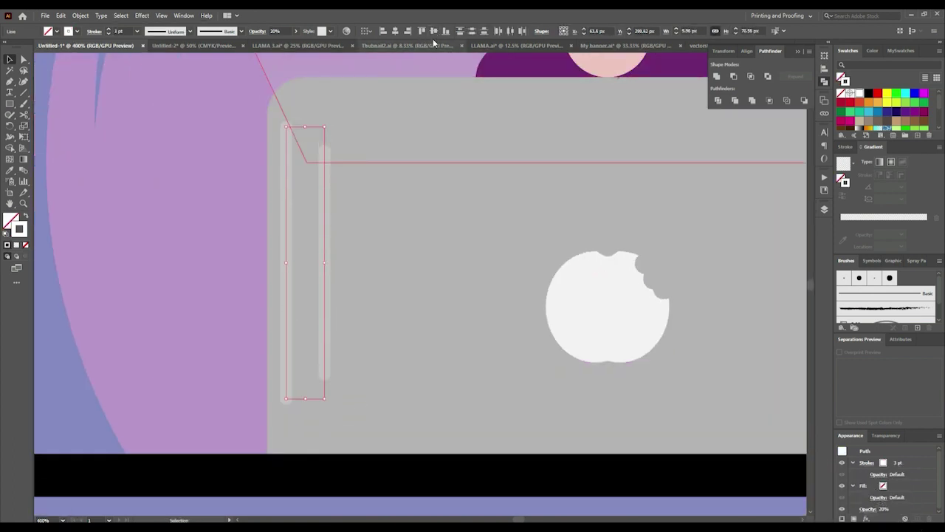
pyautogui.click(200, 190)
pyautogui.hotkey('ctrl', '-')
pyautogui.hotkey('ctrl', '-')
pyautogui.hotkey('ctrl', '-')
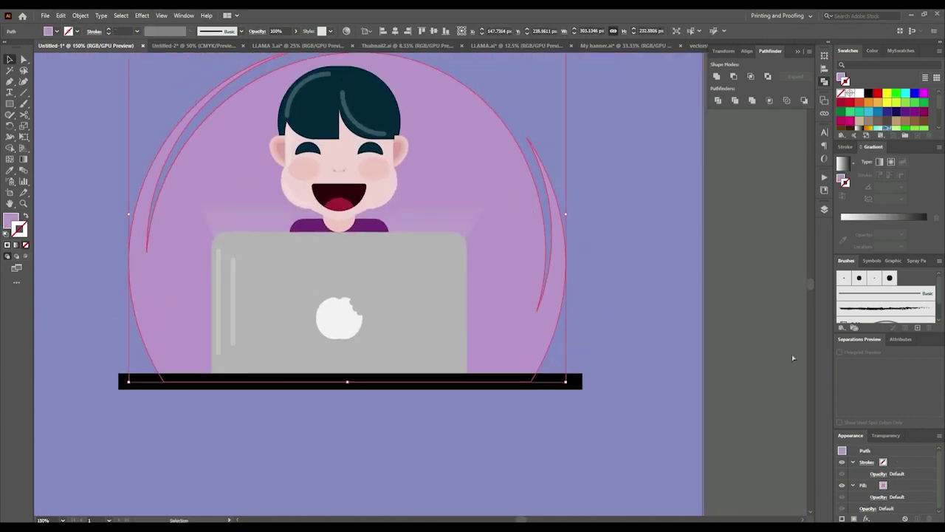
pyautogui.hotkey('ctrl', 'v')
# Shrink the pasted potted tree and resize and reposition the Hackaton 2020 title
pyautogui.hotkey('ctrl', '0')
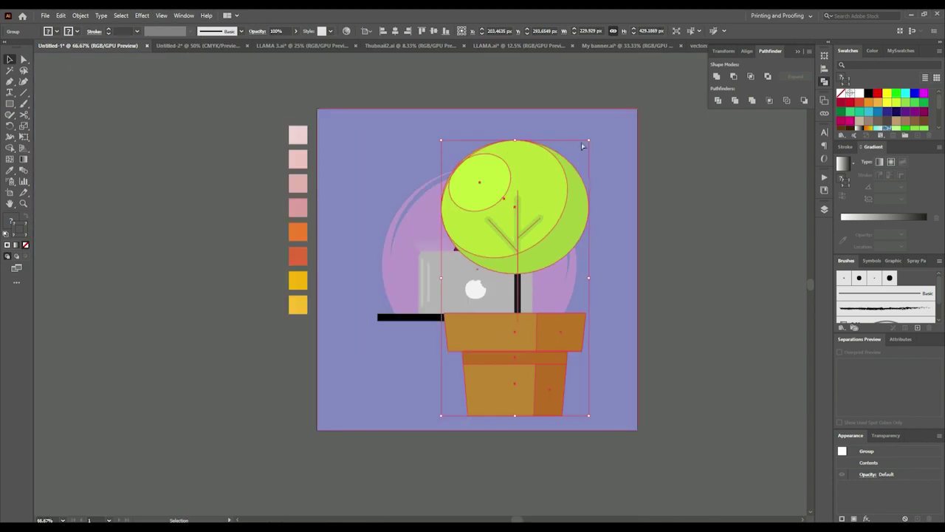
pyautogui.moveTo(582, 146); pyautogui.dragTo(550, 186)
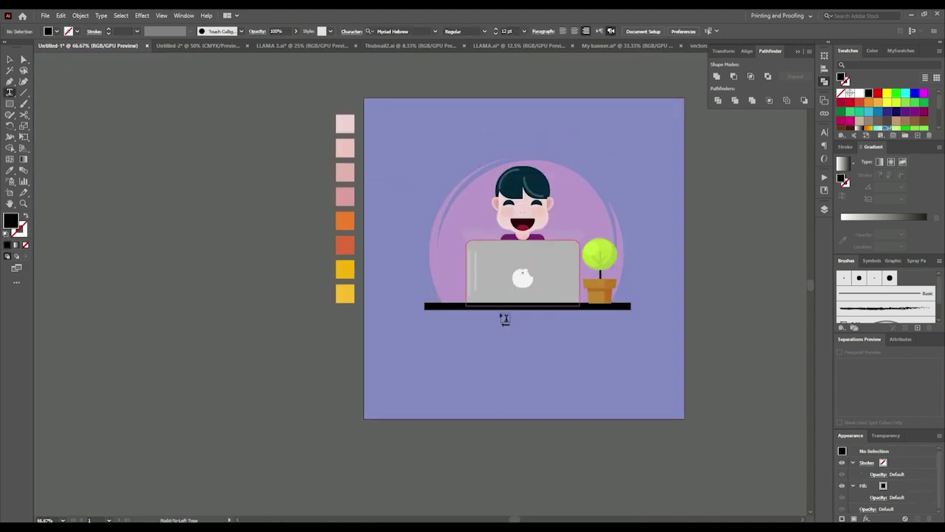
pyautogui.click(496, 366)
pyautogui.write('Hackaton 2020')
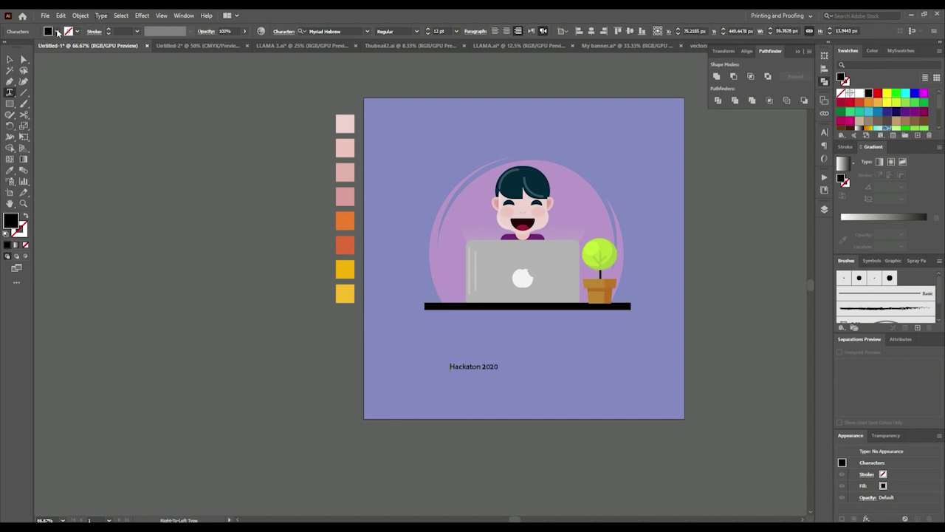
pyautogui.press('Escape')
pyautogui.moveTo(565, 388)
pyautogui.mouseDown()
pyautogui.moveTo(582, 392)
pyautogui.moveTo(580, 375)
pyautogui.mouseUp()
pyautogui.moveTo(445, 384); pyautogui.dragTo(397, 385)
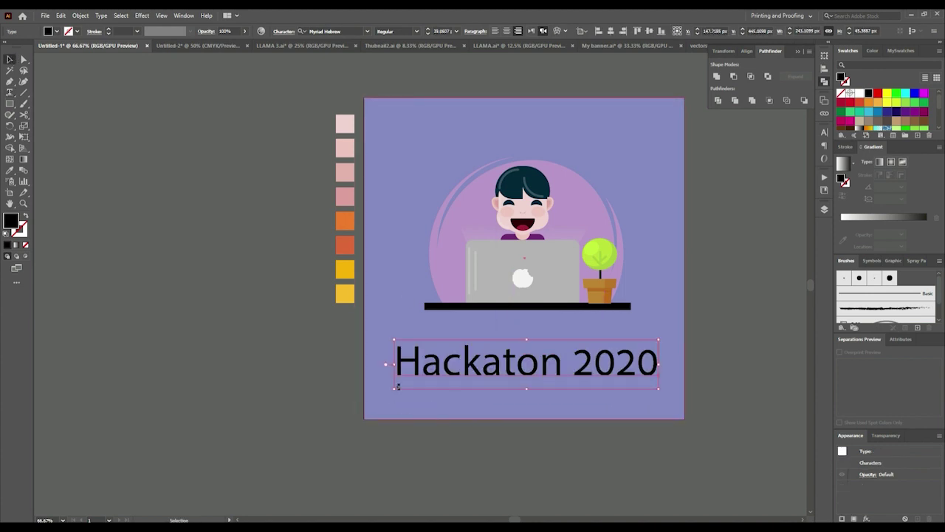
# Set the title to Folktale, shrink it slightly, colour it white and raise it
pyautogui.click(368, 32)
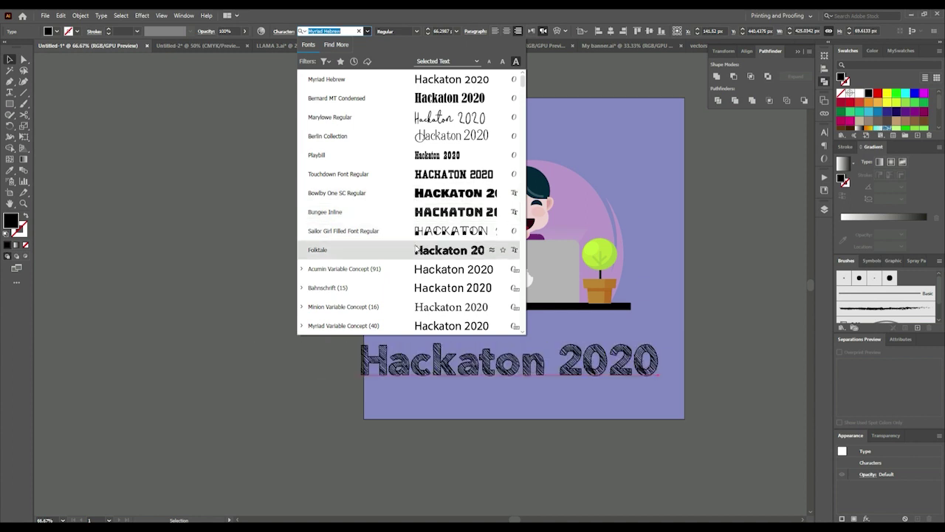
pyautogui.click(418, 250)
pyautogui.moveTo(357, 385); pyautogui.dragTo(381, 383)
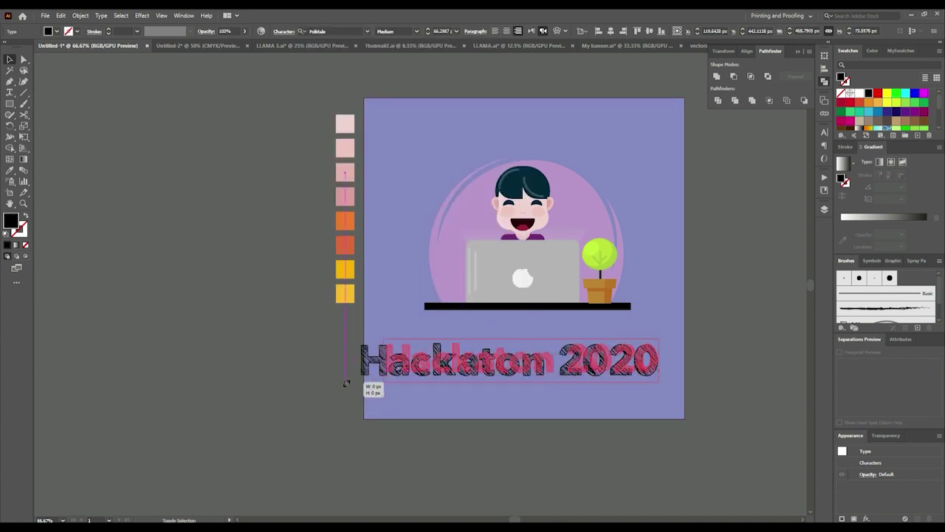
pyautogui.click(278, 390)
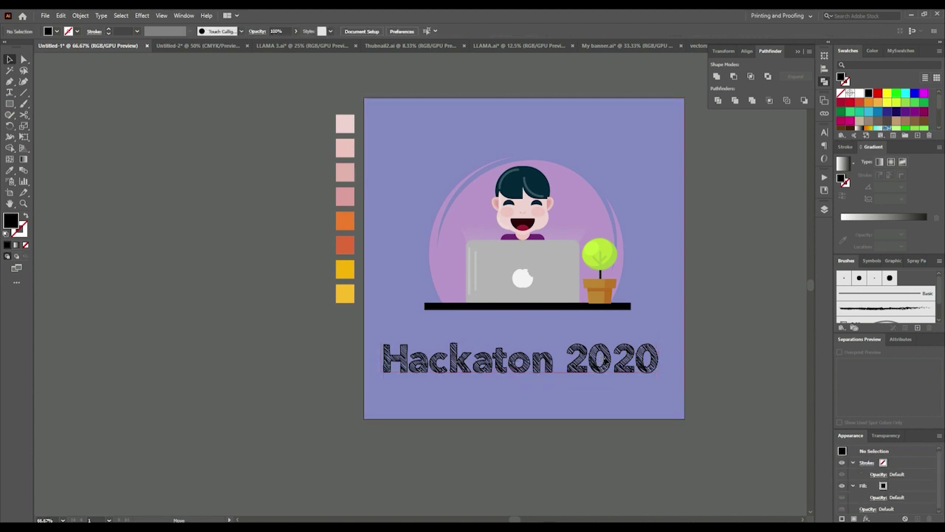
pyautogui.moveTo(520, 358)
pyautogui.mouseDown()
pyautogui.moveTo(526, 349)
pyautogui.moveTo(526, 394)
pyautogui.mouseUp()
pyautogui.click(859, 93)
pyautogui.click(753, 241)
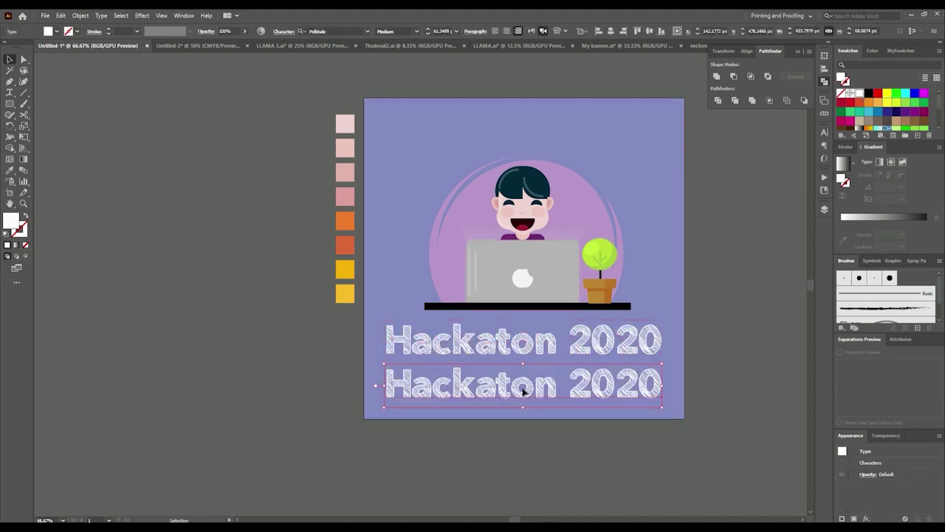
# Replace the duplicated title's text with 'bug your way out'
pyautogui.tripleClick(506, 364)
pyautogui.write('bug you')
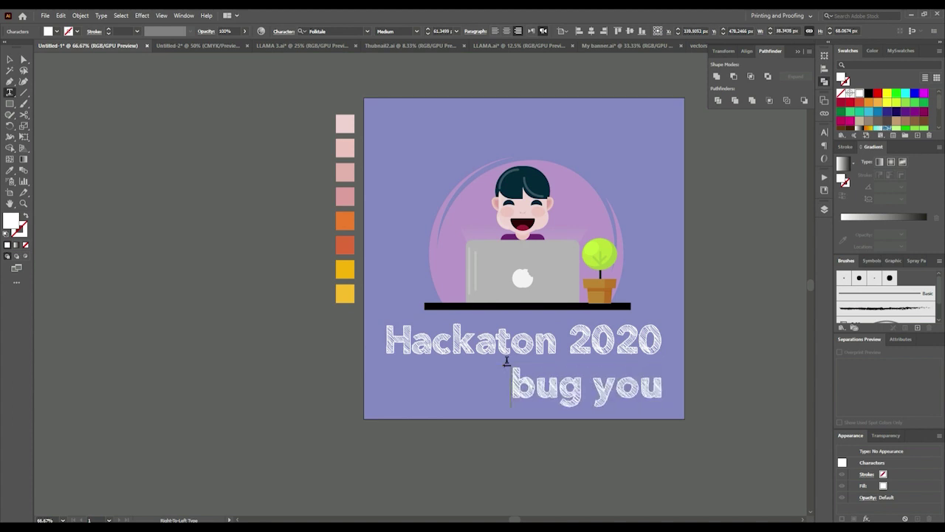
pyautogui.write('r way out')
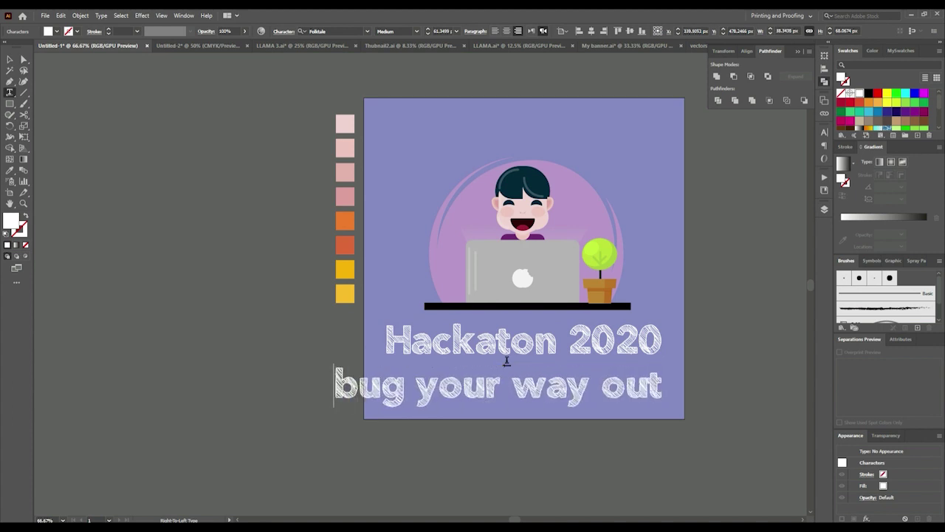
pyautogui.hotkey('ctrl', 'a')
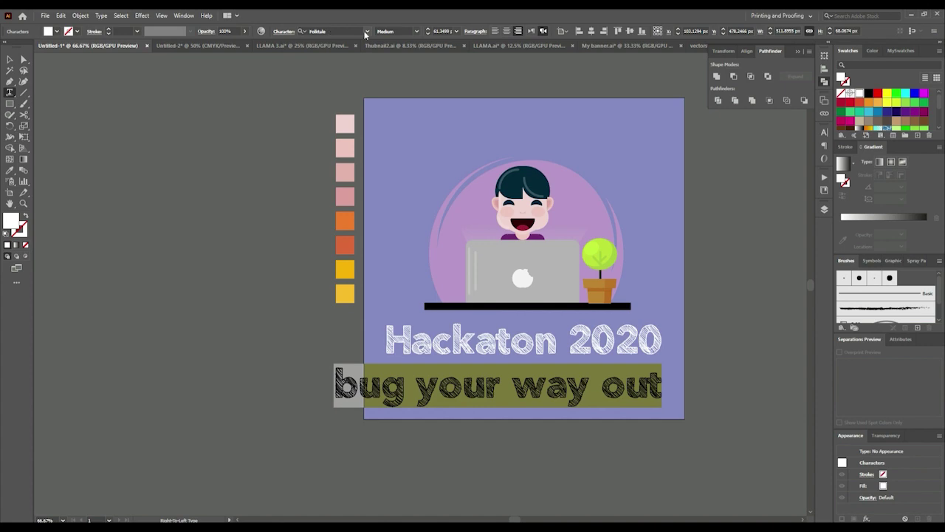
# Try Black Glow Regular, then set the subtitle font to Fiesta Plain Font Regular
pyautogui.click(366, 31)
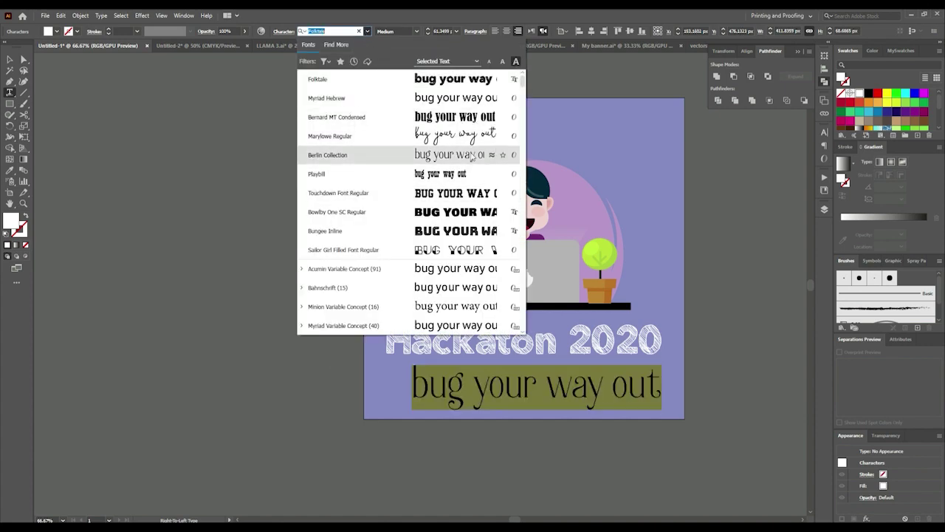
pyautogui.scroll(-2, 472, 157)
pyautogui.scroll(-3, 473, 158)
pyautogui.scroll(-3, 472, 158)
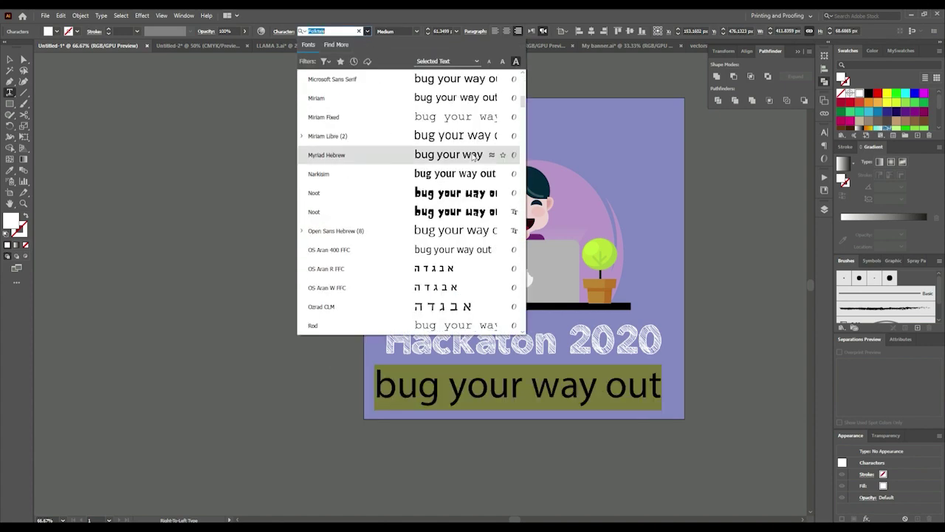
pyautogui.scroll(-5, 473, 157)
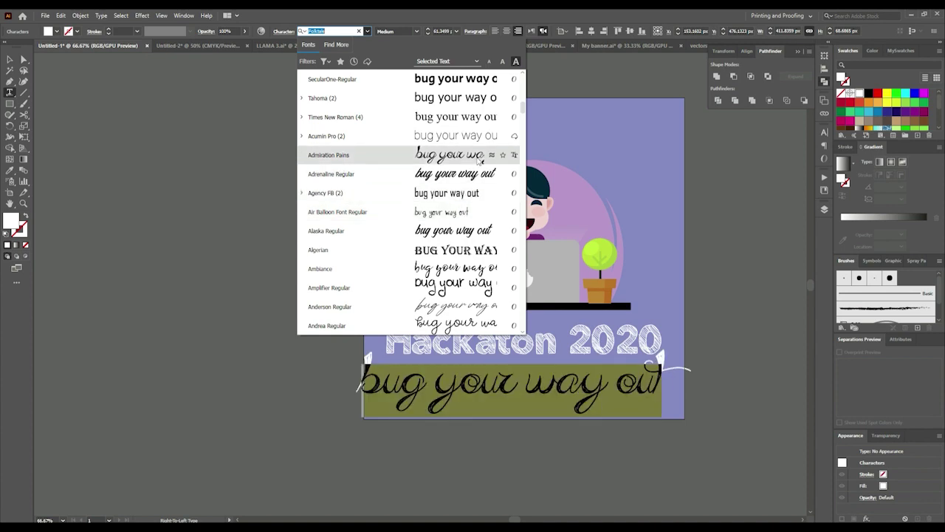
pyautogui.scroll(-1, 478, 159)
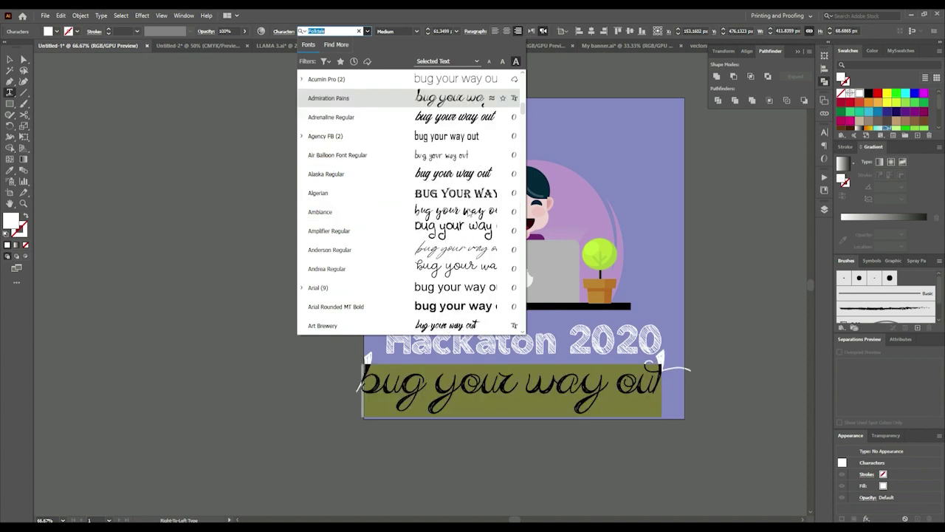
pyautogui.scroll(-1, 478, 159)
pyautogui.scroll(-5, 468, 214)
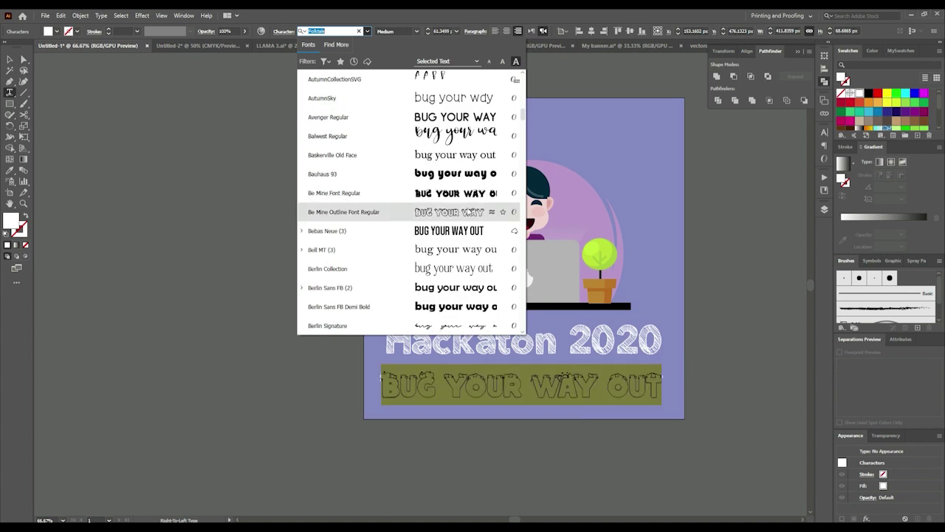
pyautogui.scroll(-3, 467, 217)
pyautogui.scroll(-2, 465, 219)
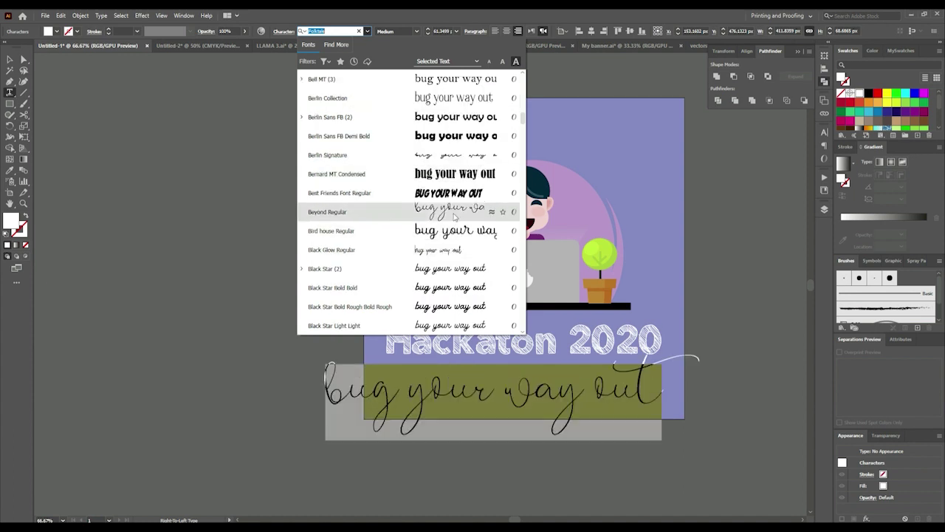
pyautogui.click(452, 249)
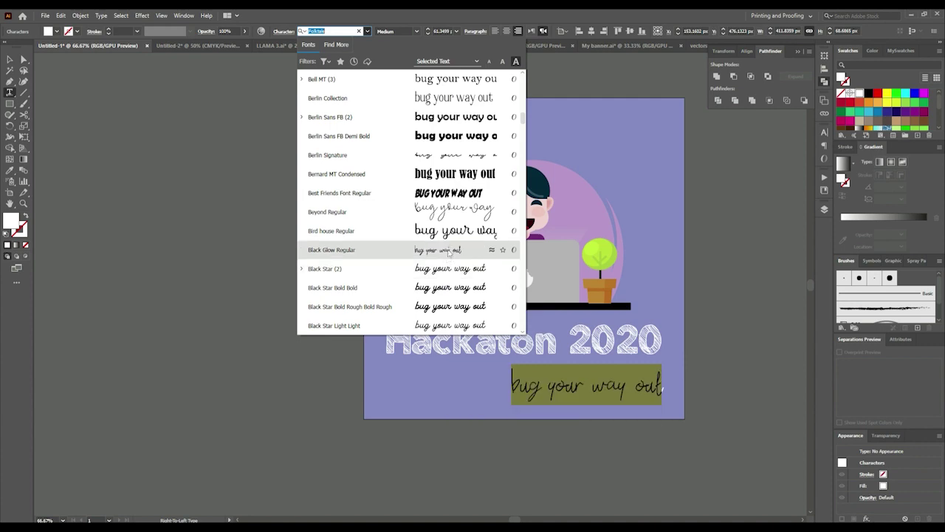
pyautogui.scroll(-3, 452, 249)
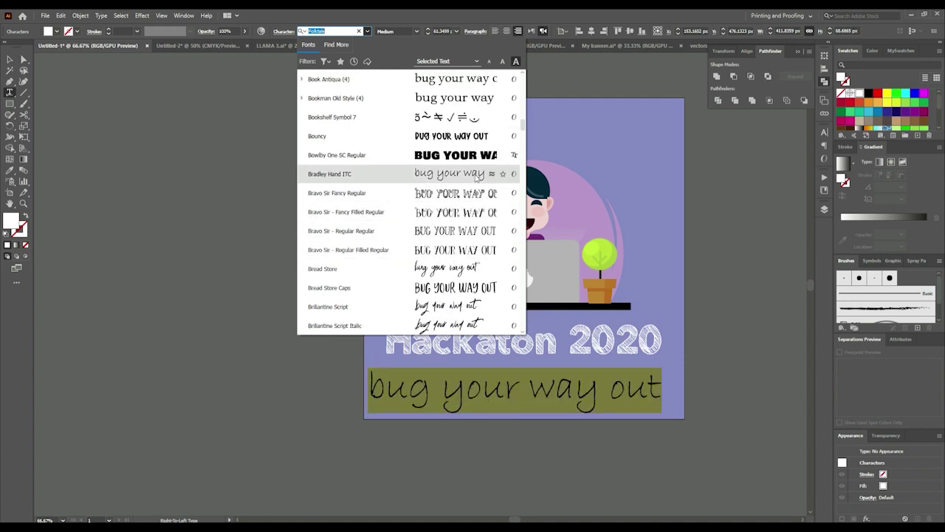
pyautogui.scroll(-2, 447, 304)
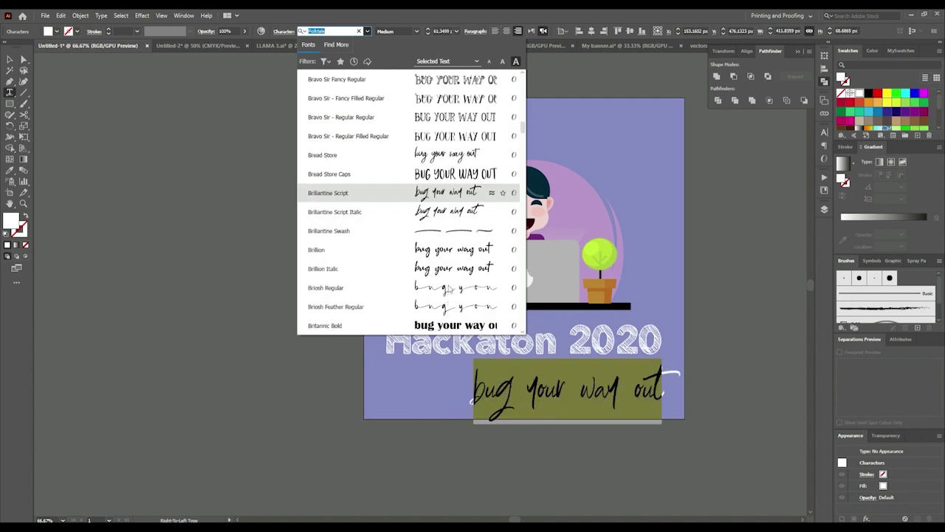
pyautogui.scroll(-4, 460, 256)
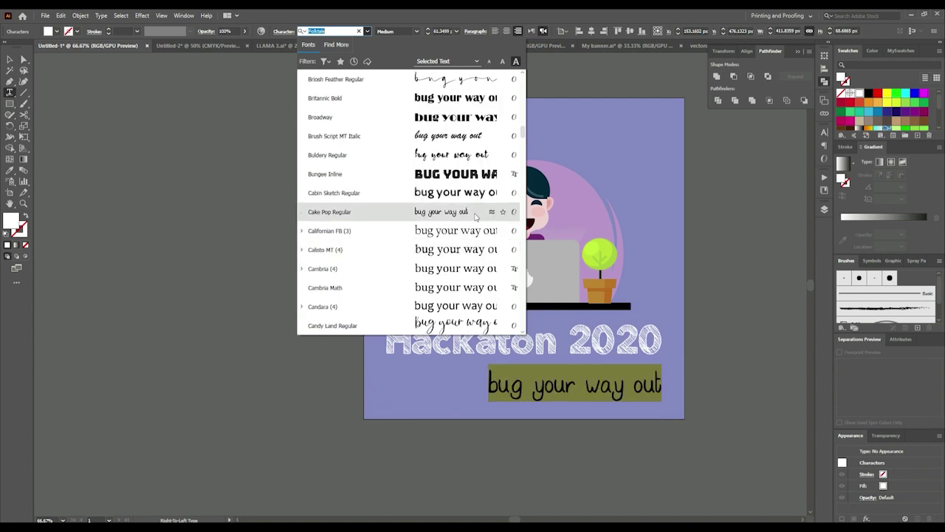
pyautogui.scroll(-2, 465, 230)
pyautogui.scroll(-2, 465, 250)
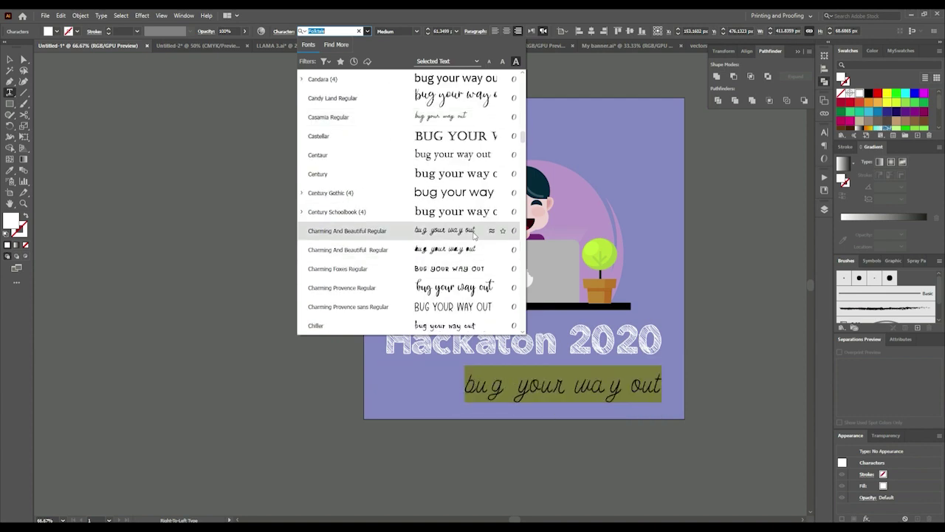
pyautogui.scroll(-2, 473, 234)
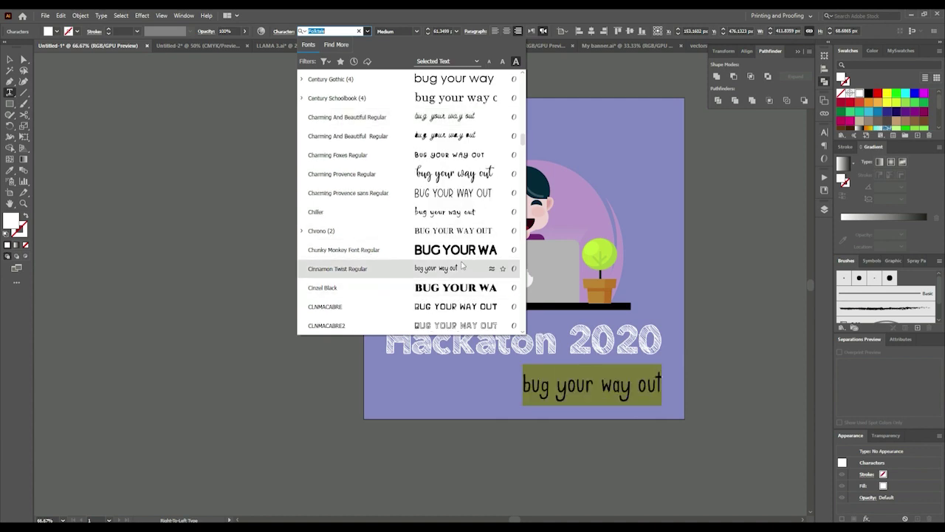
pyautogui.scroll(-1, 462, 267)
pyautogui.scroll(-2, 462, 267)
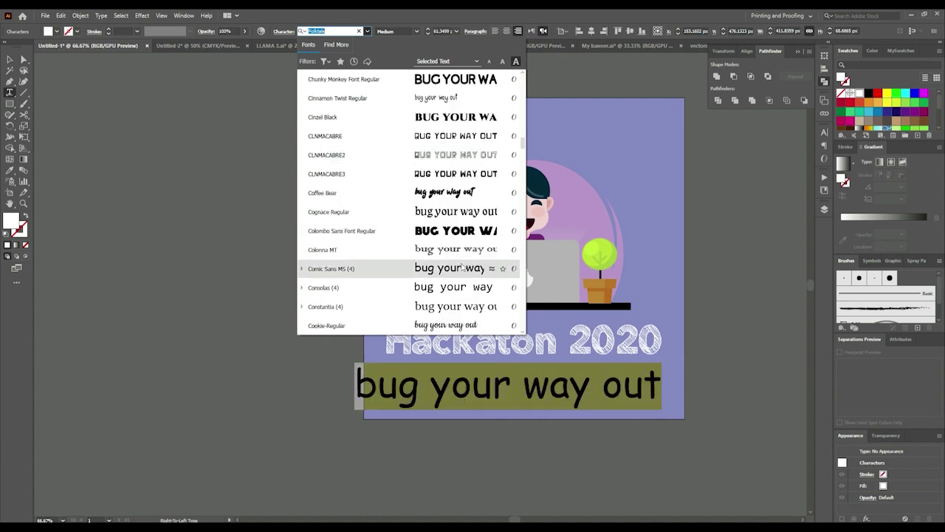
pyautogui.scroll(-2, 465, 251)
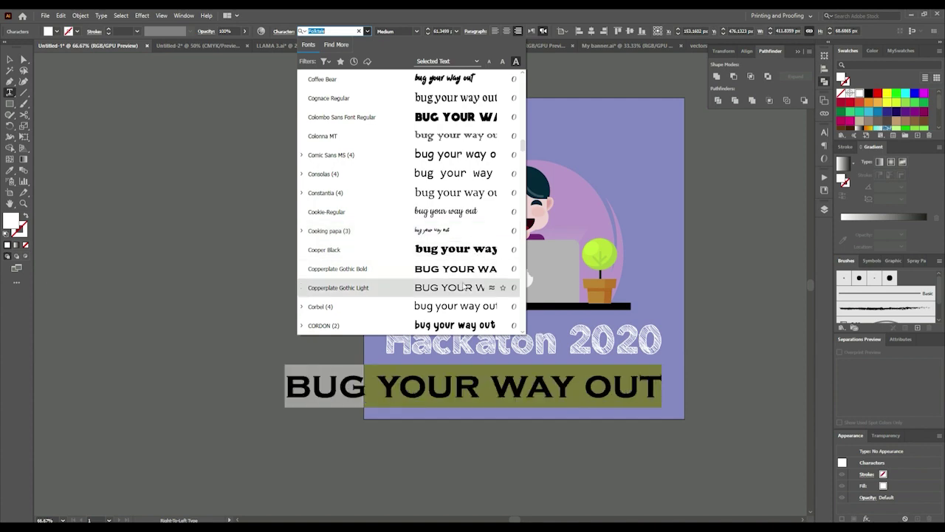
pyautogui.scroll(-3, 476, 258)
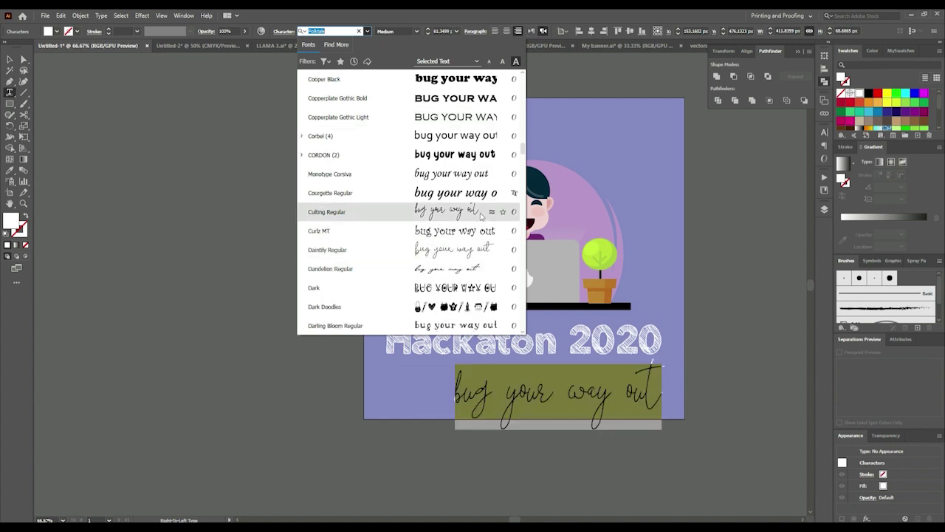
pyautogui.scroll(-3, 478, 233)
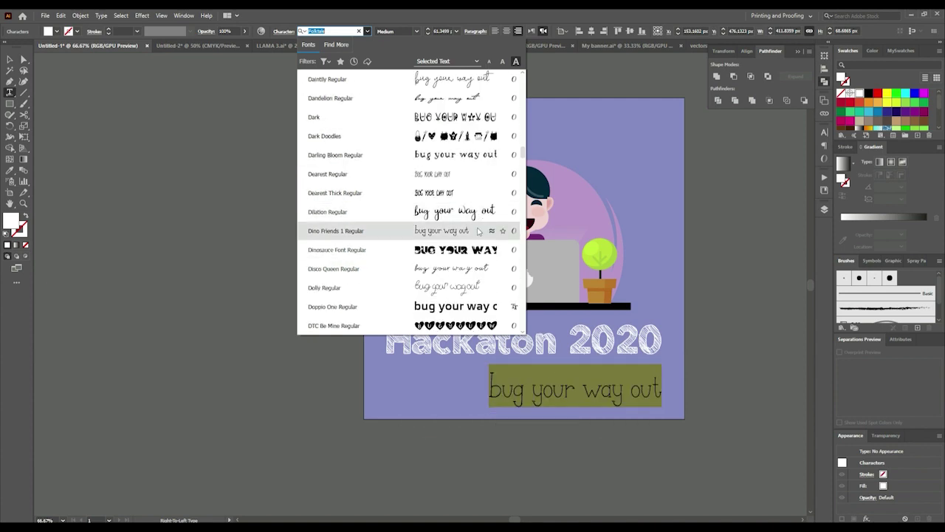
pyautogui.scroll(-1, 457, 133)
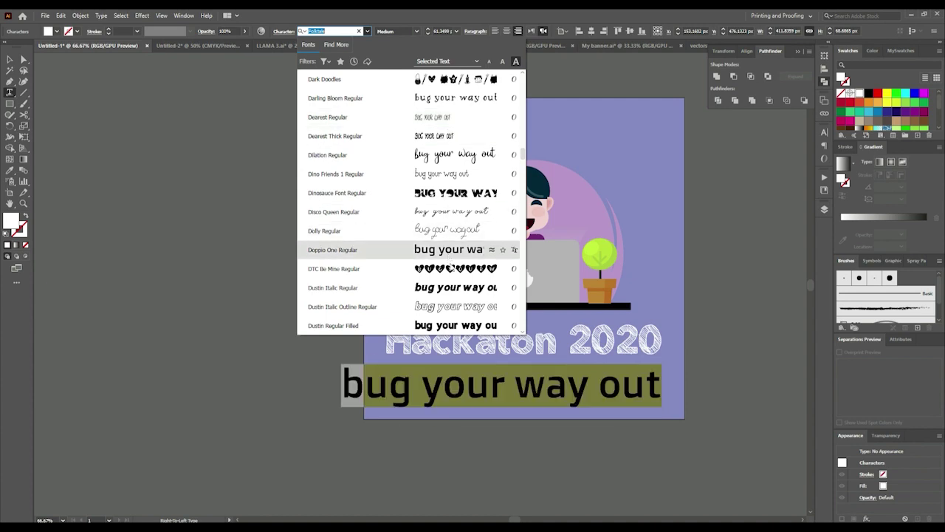
pyautogui.scroll(-4, 458, 248)
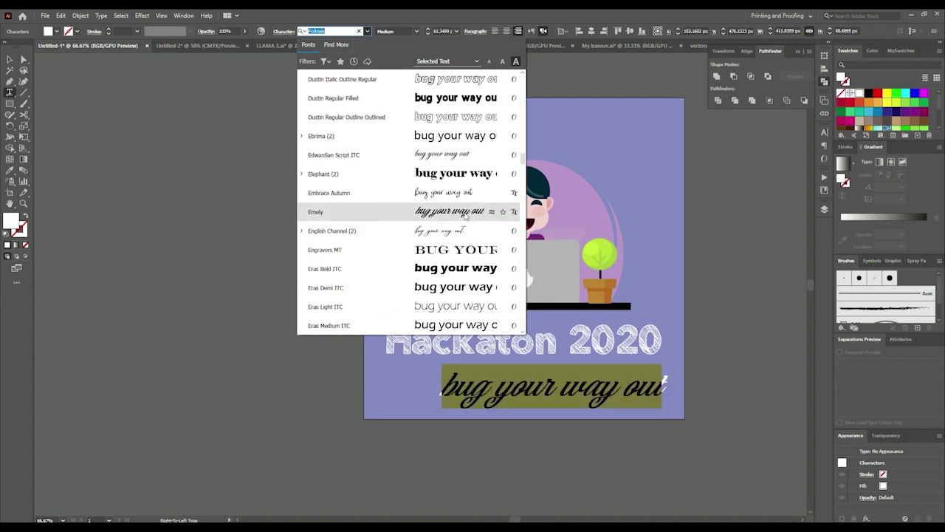
pyautogui.scroll(-2, 470, 198)
pyautogui.scroll(-1, 466, 237)
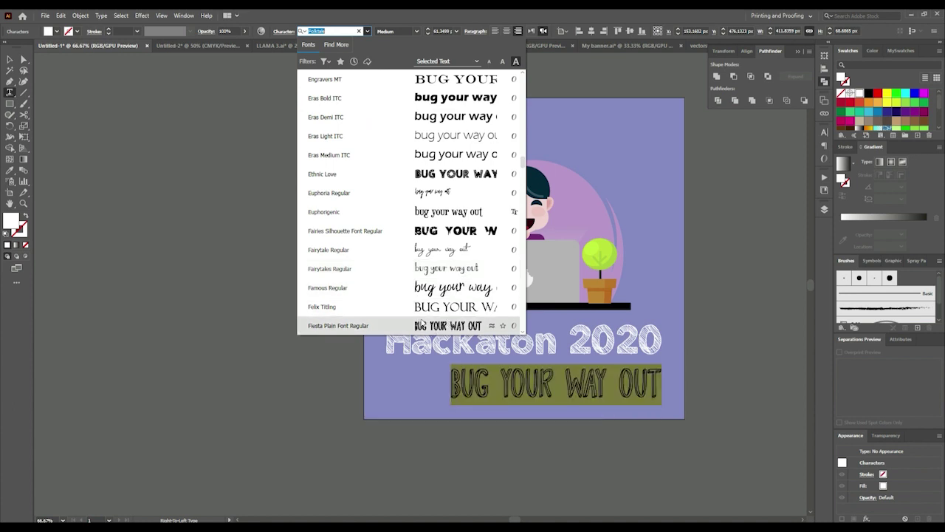
pyautogui.click(421, 324)
# Colour the subtitle with the circle's lilac using the Eyedropper
pyautogui.press('Escape')
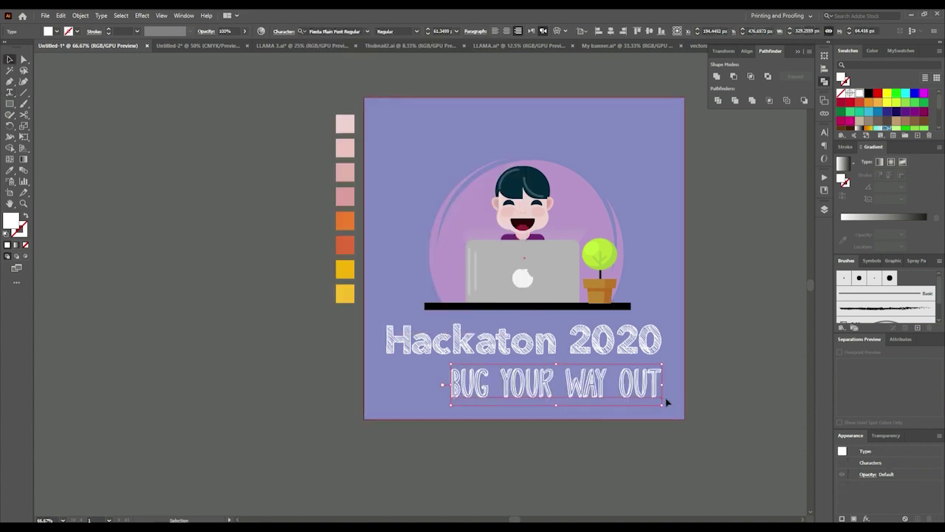
pyautogui.scroll(-5, 882, 111)
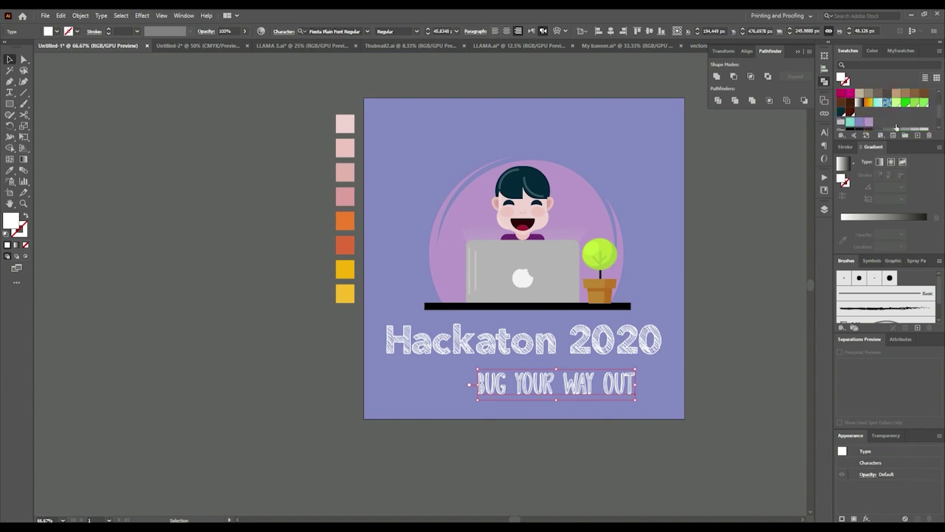
pyautogui.click(850, 104)
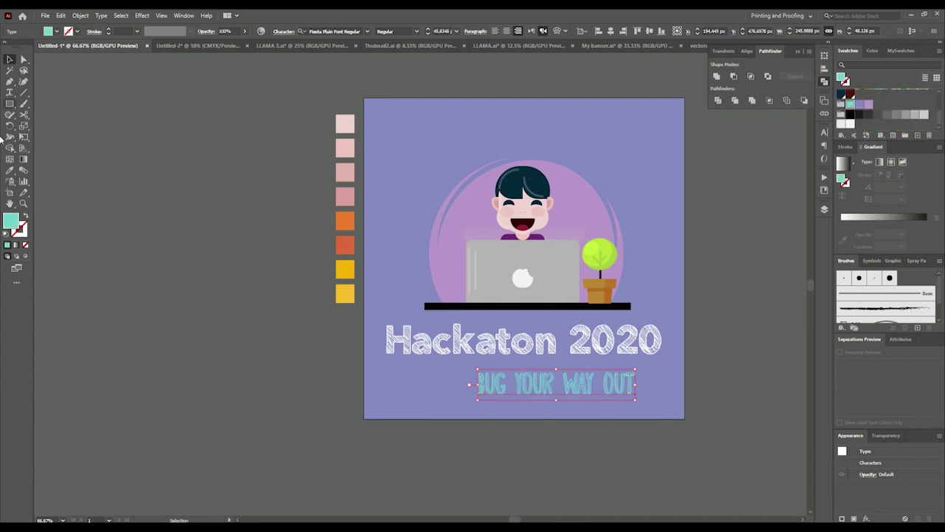
pyautogui.click(466, 195)
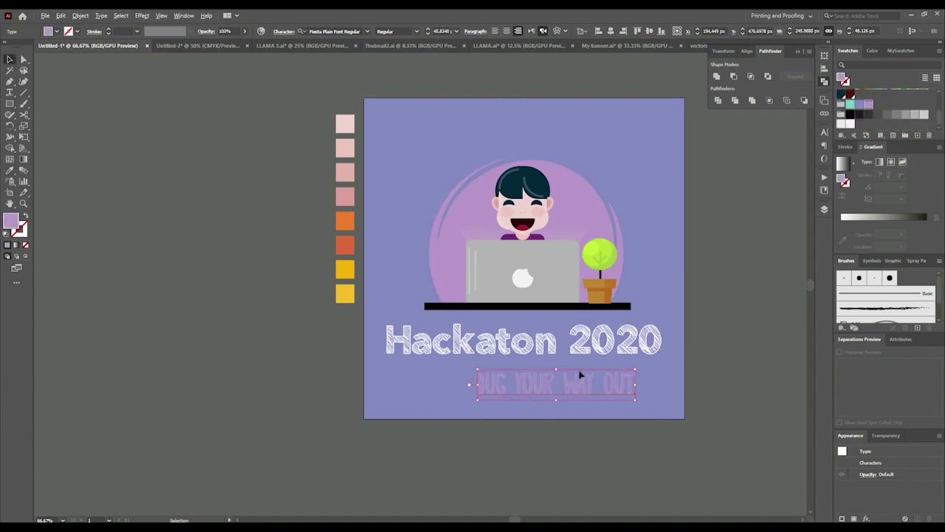
pyautogui.scroll(5, 580, 375)
# Overlay a slightly offset white copy of the subtitle for a two-tone effect
pyautogui.moveTo(593, 418); pyautogui.dragTo(592, 419)
pyautogui.click(850, 124)
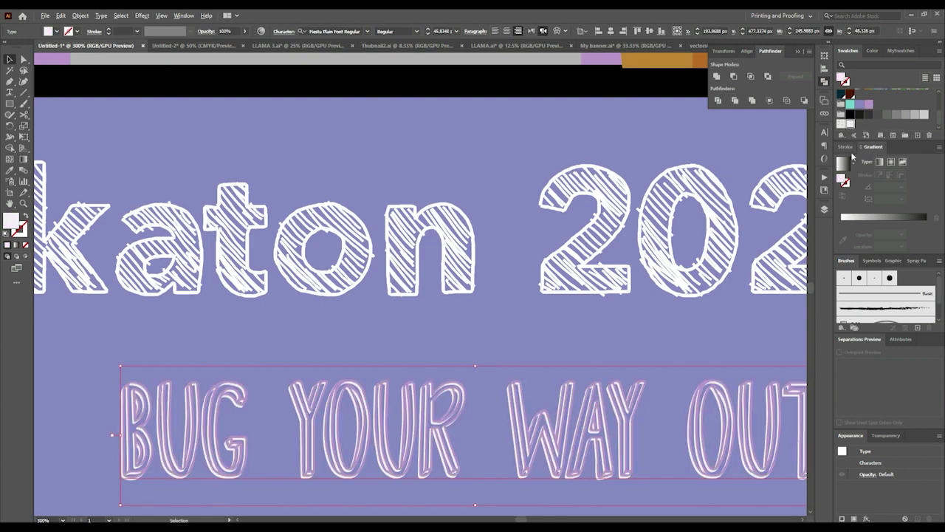
pyautogui.scroll(-3, 671, 337)
pyautogui.scroll(-2, 424, 355)
pyautogui.click(545, 198)
pyautogui.scroll(1, 545, 197)
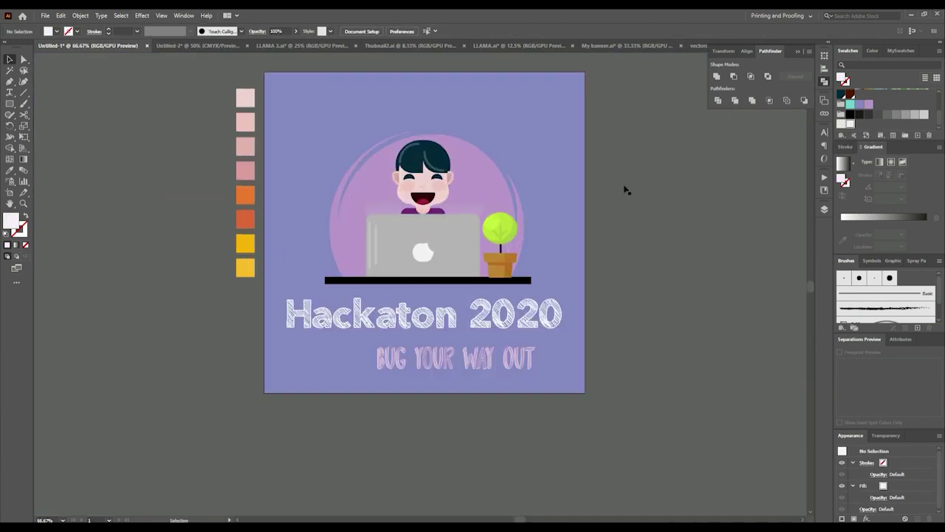